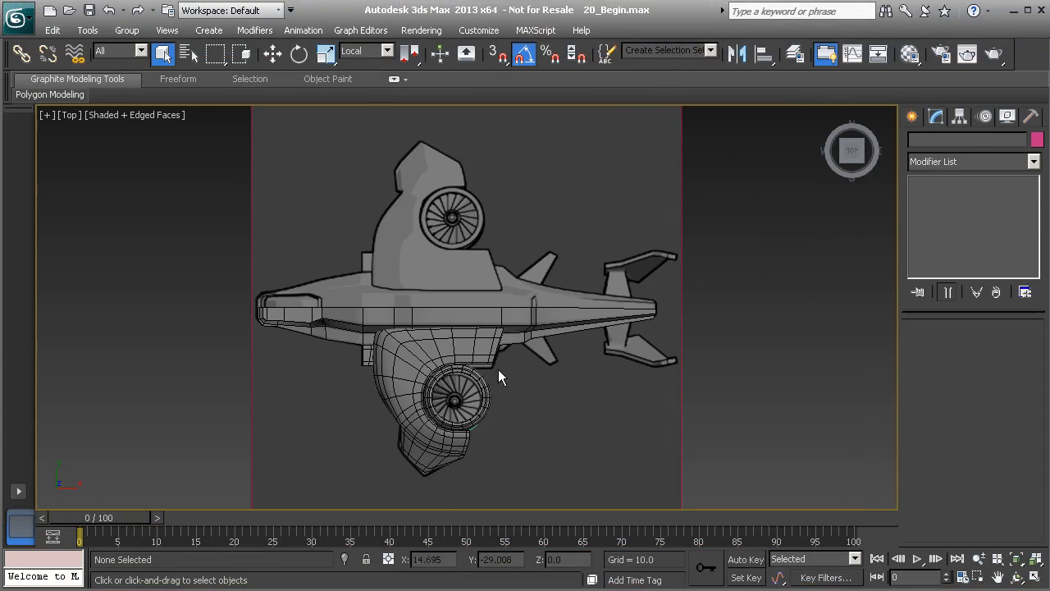
# - Examine the creation options of the Box, Sphere, Cylinder and Torus primitives, finishing with Box selected
pyautogui.moveTo(445, 399); pyautogui.dragTo(417, 300, button='middle')
pyautogui.scroll(3, 417, 299)
pyautogui.scroll(3, 372, 285)
pyautogui.moveTo(345, 241); pyautogui.dragTo(581, 433, button='middle')
pyautogui.scroll(-1, 550, 420)
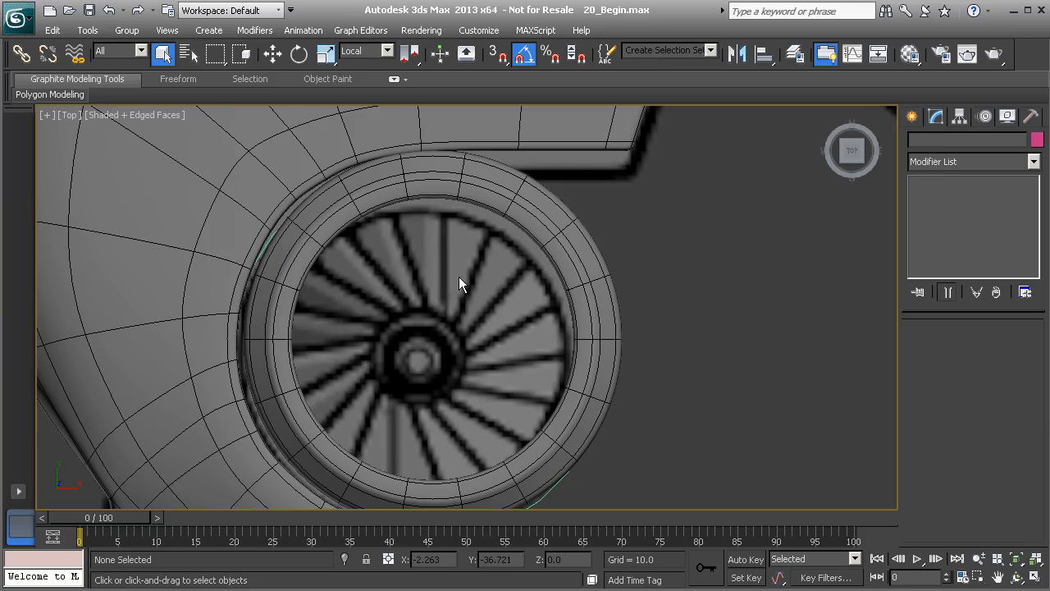
pyautogui.click(913, 118)
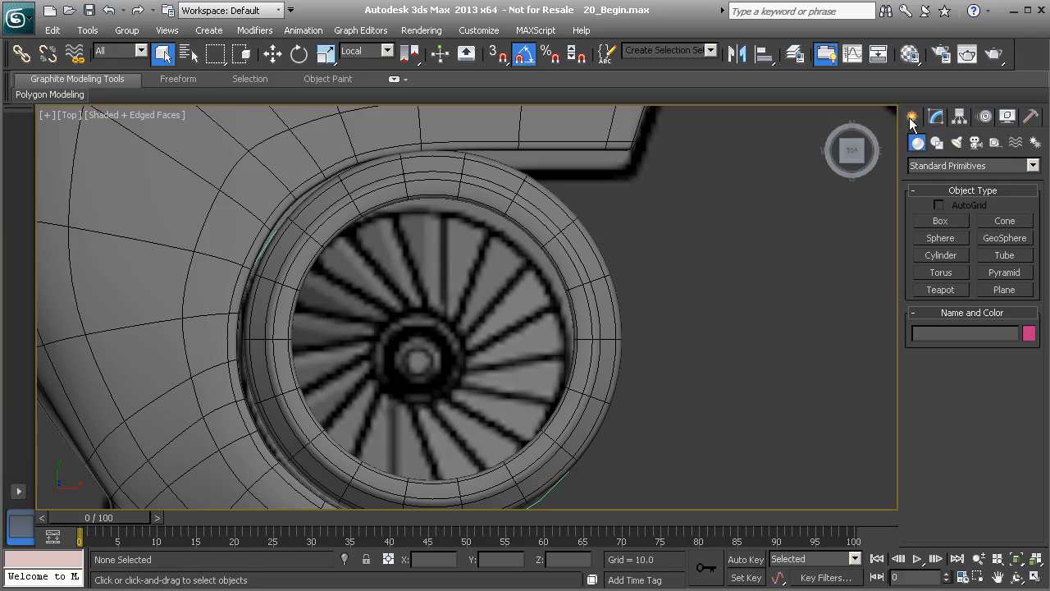
pyautogui.click(944, 222)
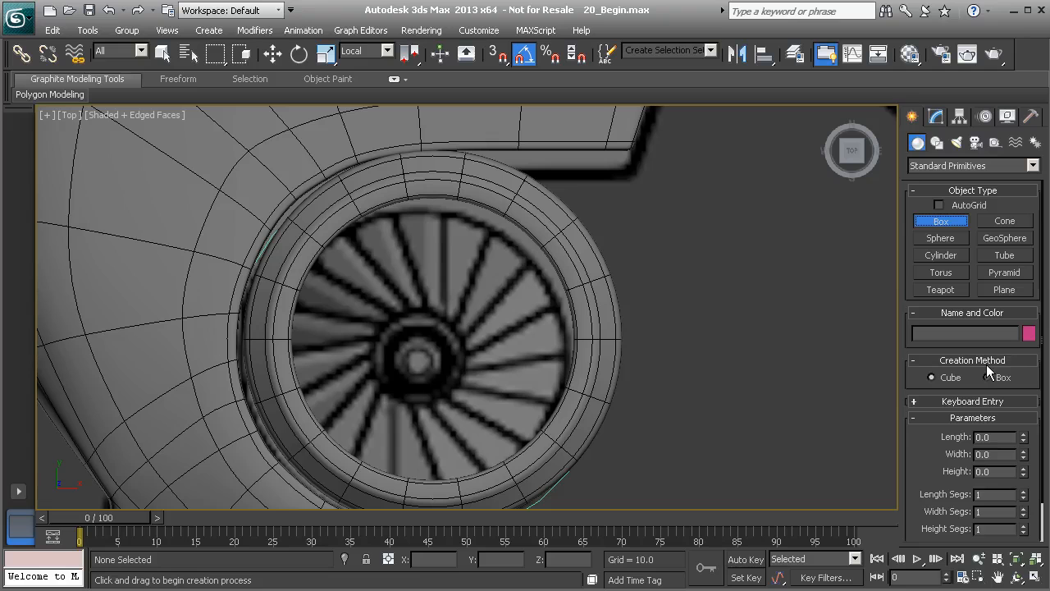
pyautogui.click(940, 237)
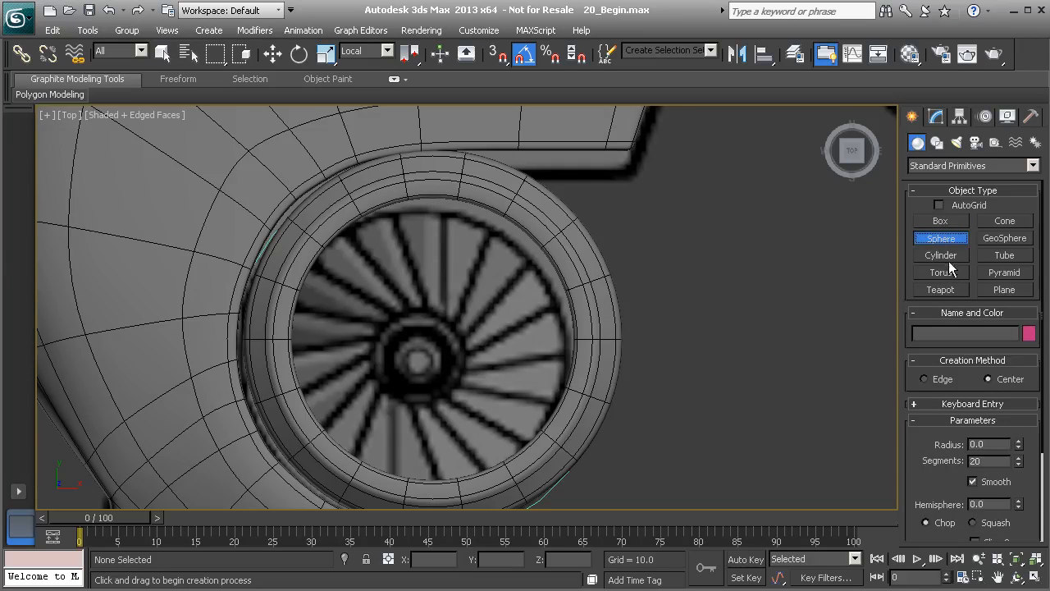
pyautogui.click(943, 256)
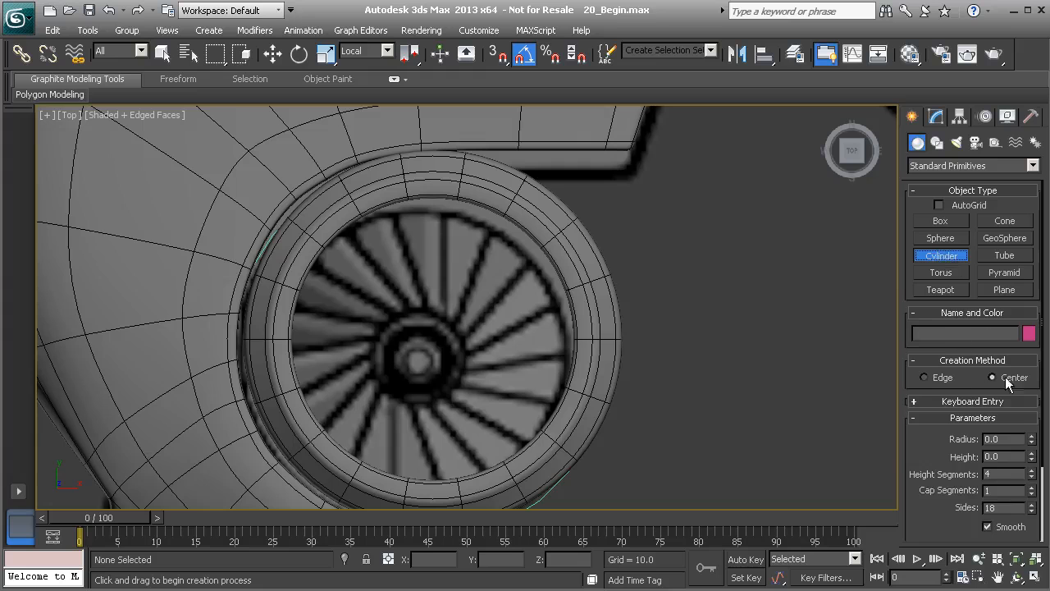
pyautogui.click(949, 272)
pyautogui.click(943, 220)
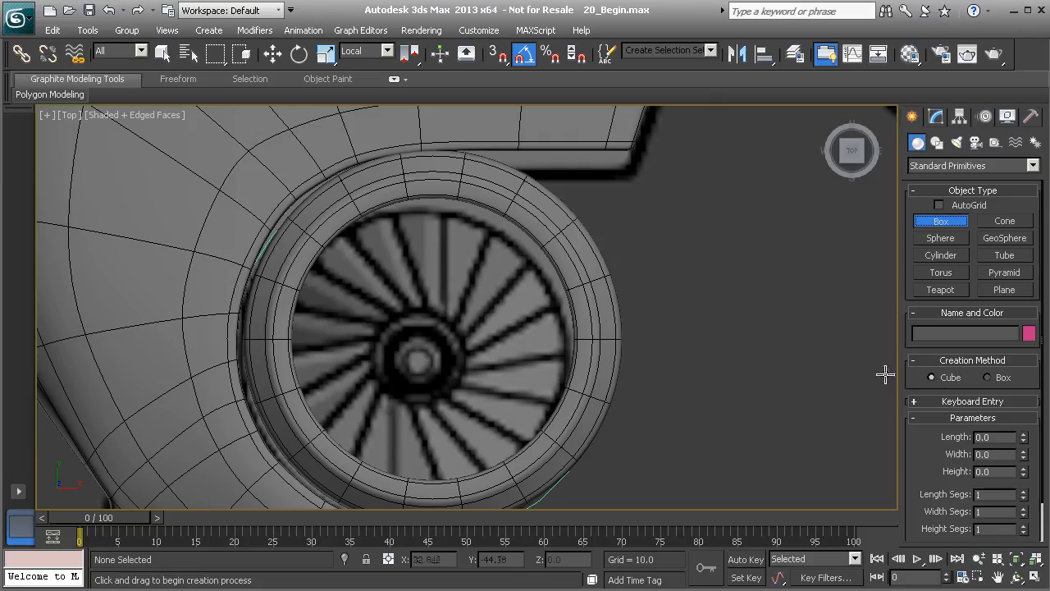
pyautogui.moveTo(726, 375); pyautogui.dragTo(680, 370, button='middle')
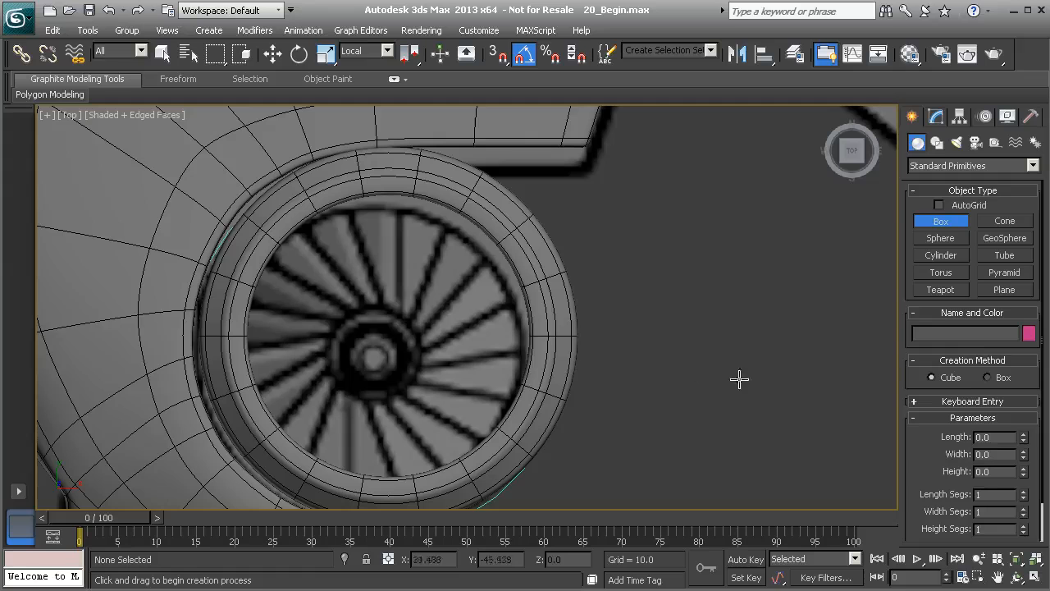
pyautogui.click(987, 377)
pyautogui.moveTo(765, 411); pyautogui.dragTo(629, 265)
pyautogui.click(652, 169)
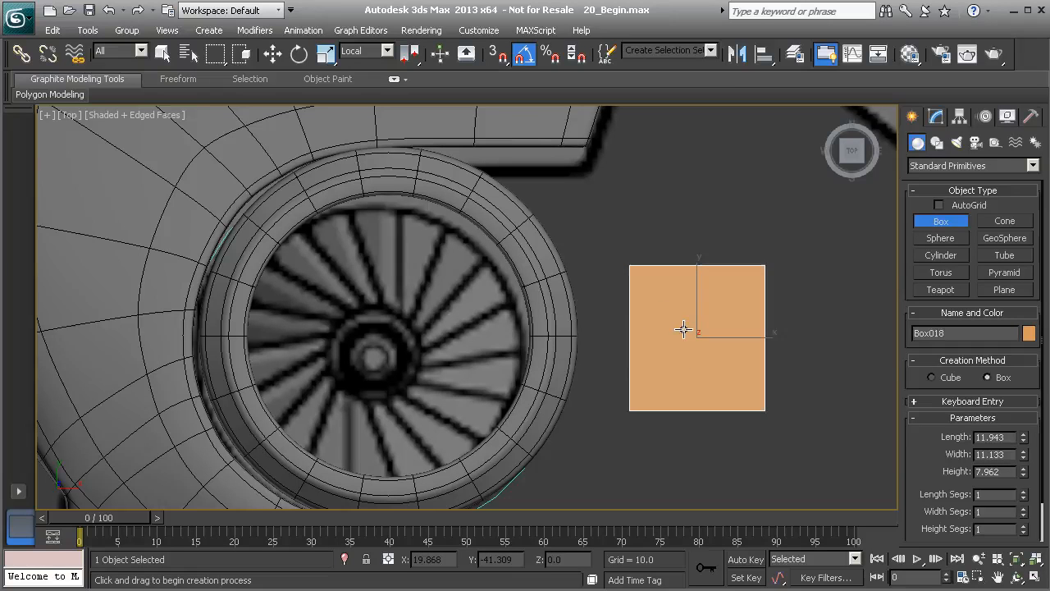
pyautogui.rightClick(683, 329)
# - Create a cube about 14.6 units on each side next to the engine ring, using the Cube creation method
pyautogui.click(932, 378)
pyautogui.moveTo(696, 388); pyautogui.dragTo(649, 309)
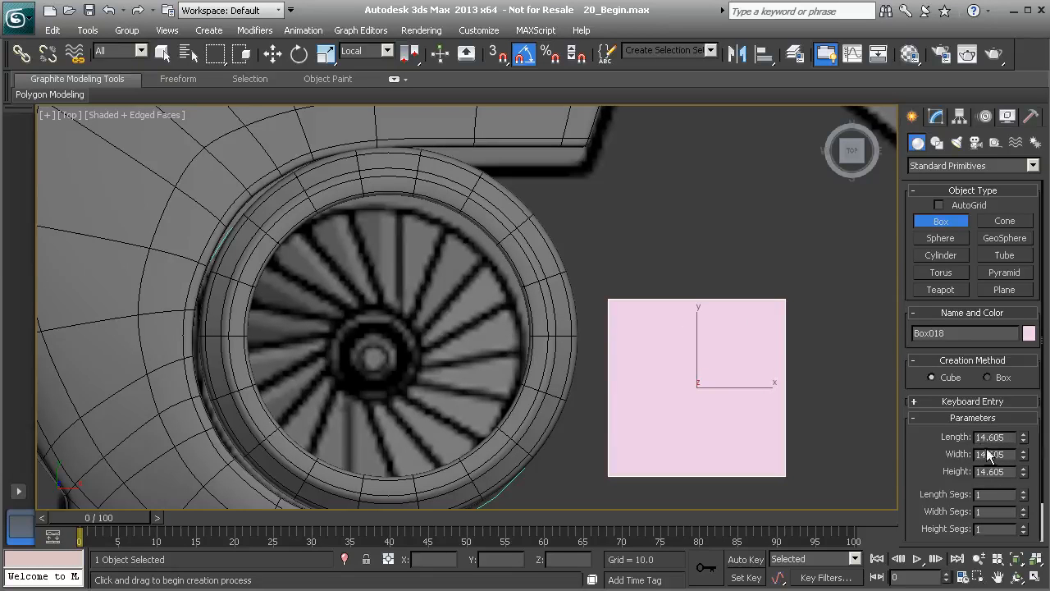
pyautogui.press('p')
pyautogui.keyDown('alt'); pyautogui.moveTo(738, 424); pyautogui.dragTo(689, 326, button='middle'); pyautogui.keyUp('alt')
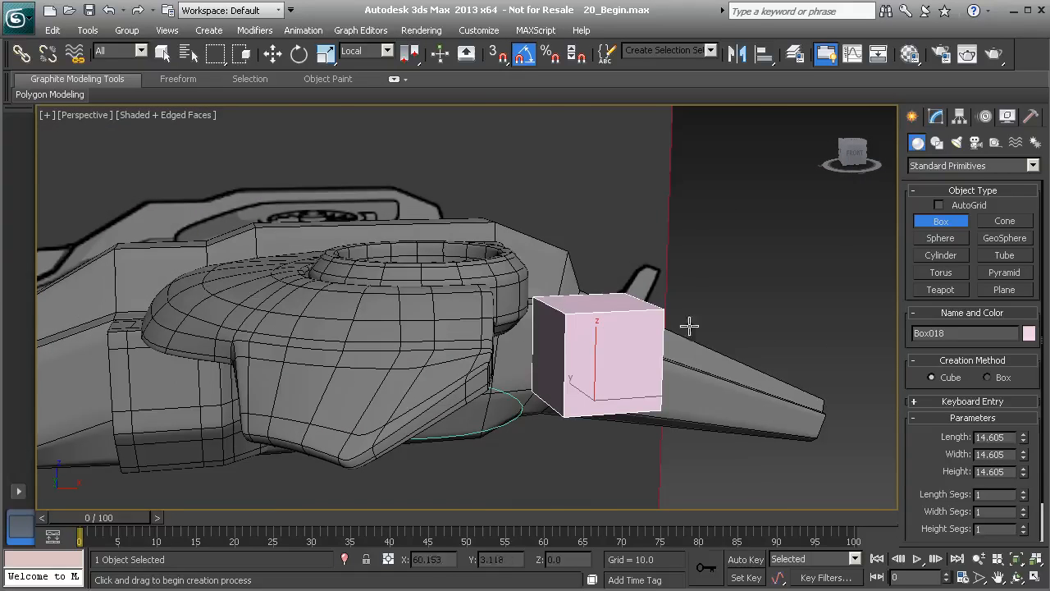
# - Resize the new cube into a thin slab with length 12, width 6 and height 1
pyautogui.click(1007, 437)
pyautogui.write('12')
pyautogui.press('Return')
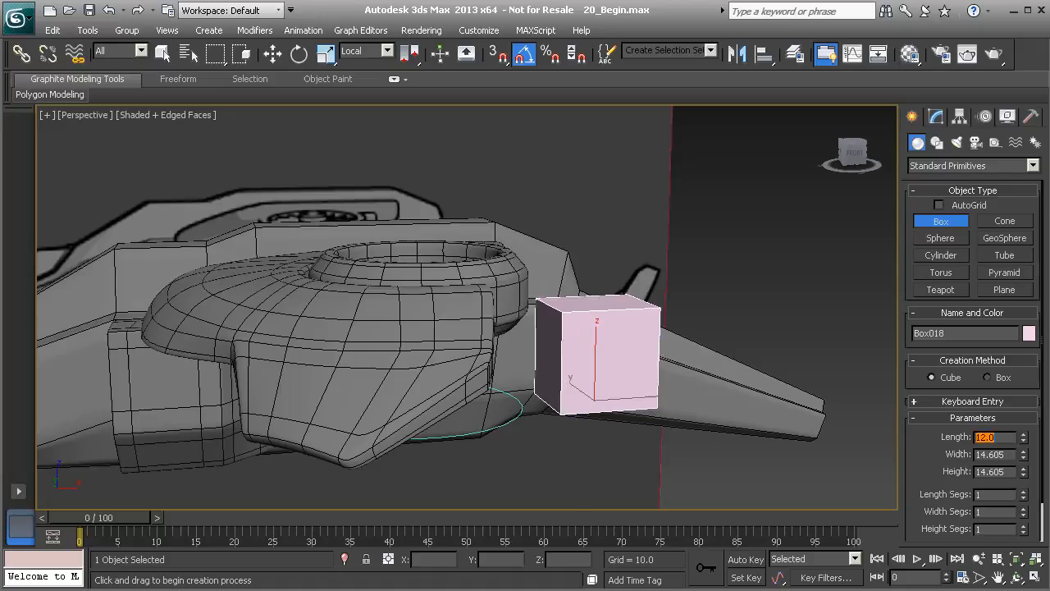
pyautogui.click(1008, 458)
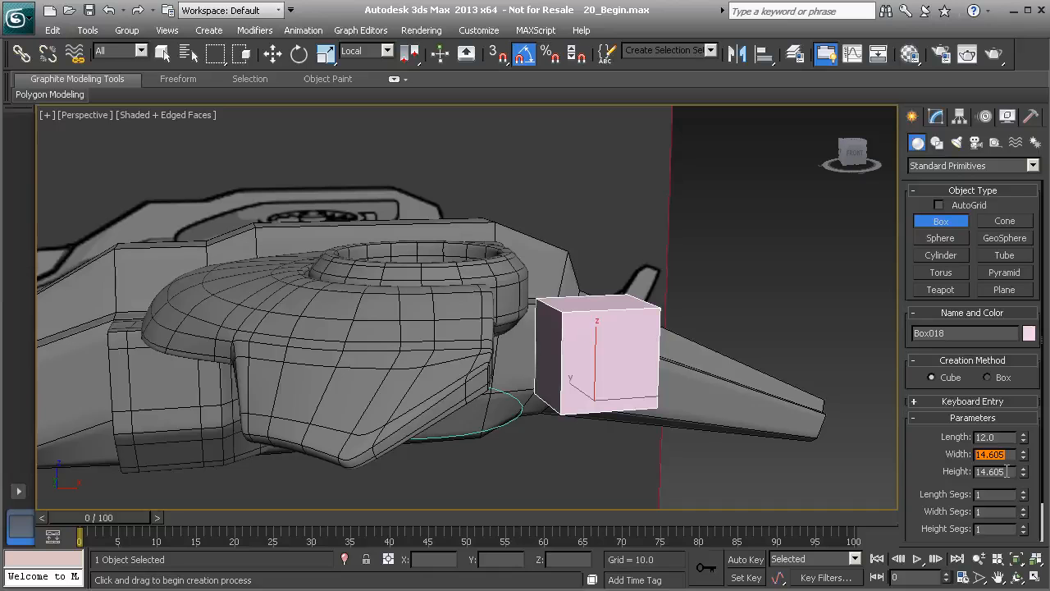
pyautogui.write('6')
pyautogui.press('Return')
pyautogui.click(997, 472)
pyautogui.write('1')
pyautogui.press('Return')
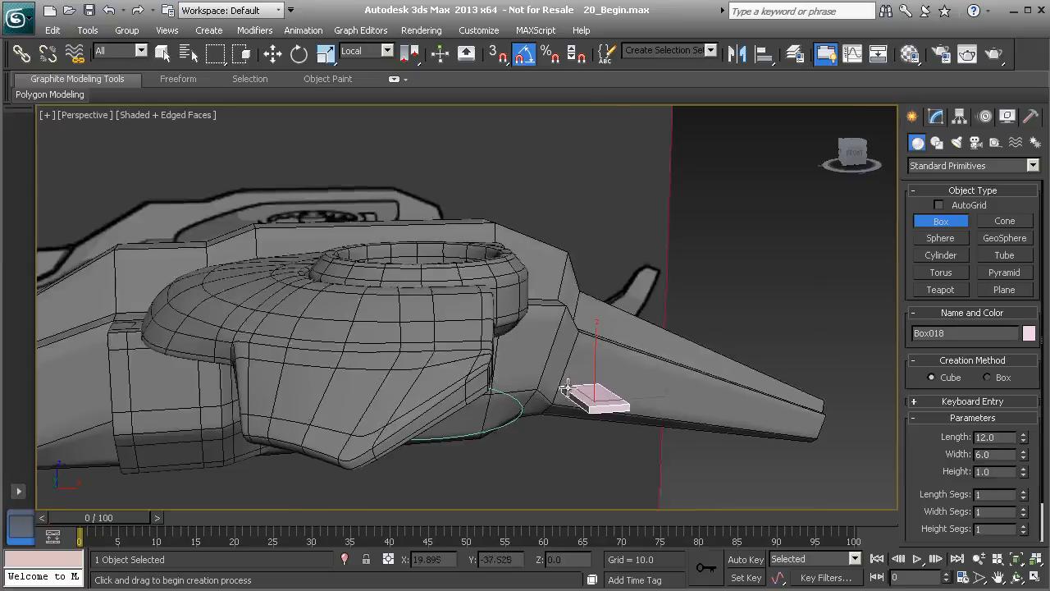
# - In the Top view, move the slab onto the engine fan so it extends from the hub to the inner rim
pyautogui.press('t')
pyautogui.click(272, 53)
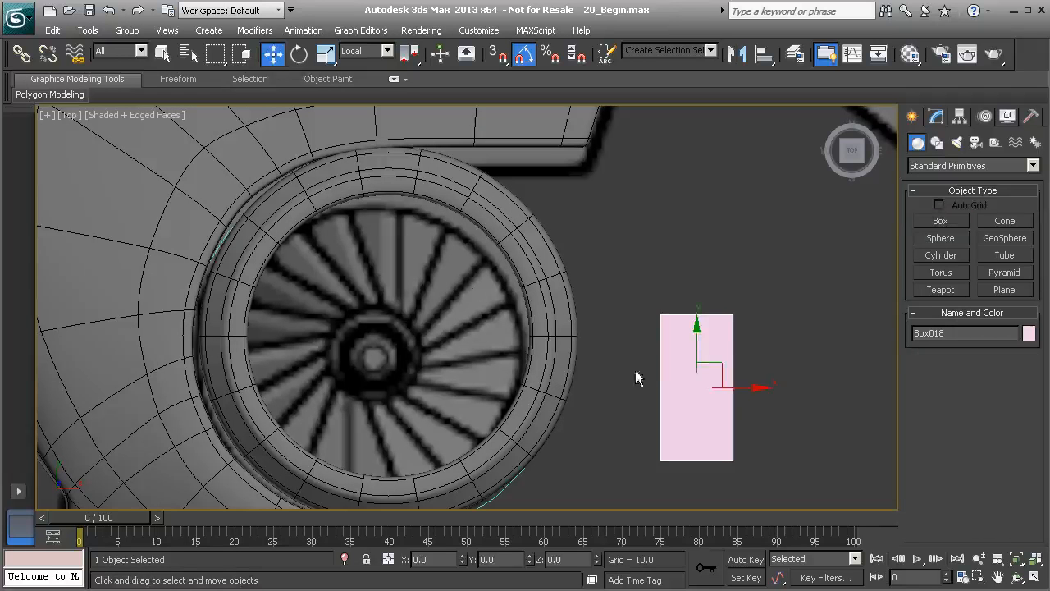
pyautogui.moveTo(717, 367); pyautogui.dragTo(412, 237)
pyautogui.moveTo(410, 235); pyautogui.dragTo(433, 242, button='middle')
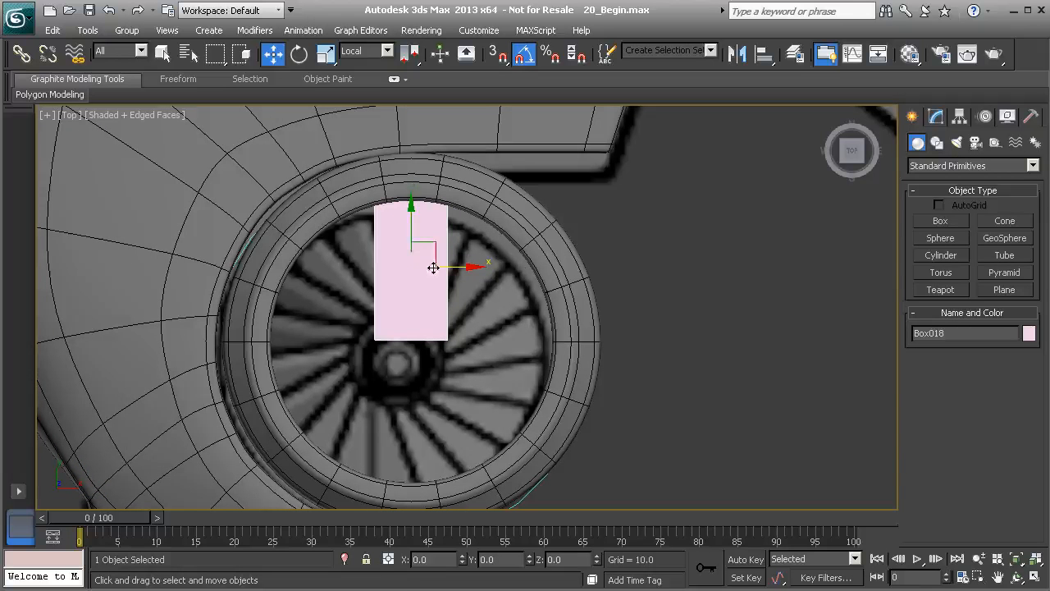
# - In the Perspective view, raise the slab vertically until it sits inside the engine ring
pyautogui.press('p')
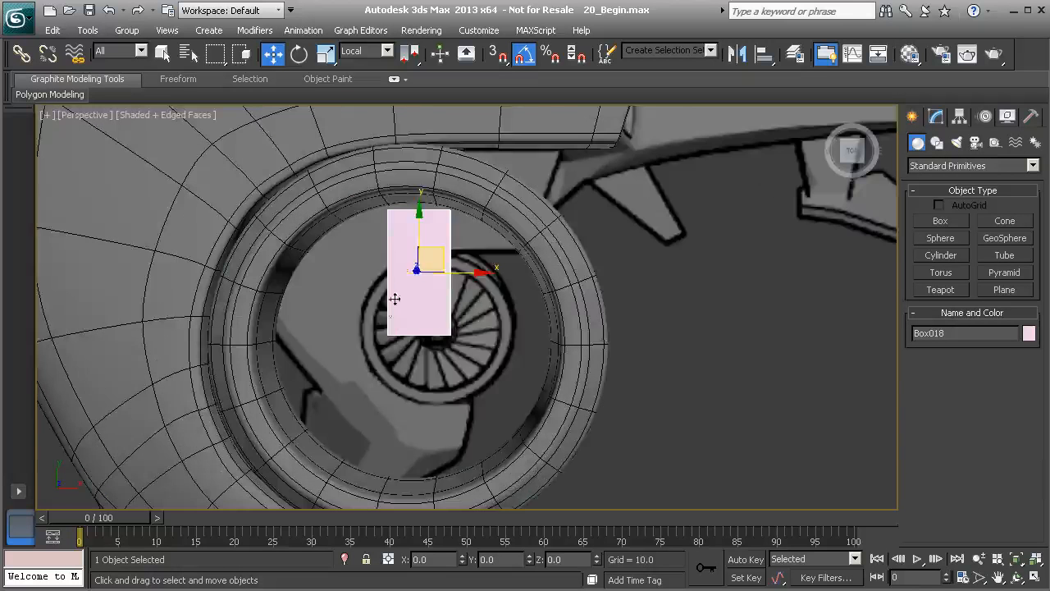
pyautogui.moveTo(420, 237); pyautogui.dragTo(416, 110)
pyautogui.moveTo(428, 117); pyautogui.dragTo(416, 272, button='middle')
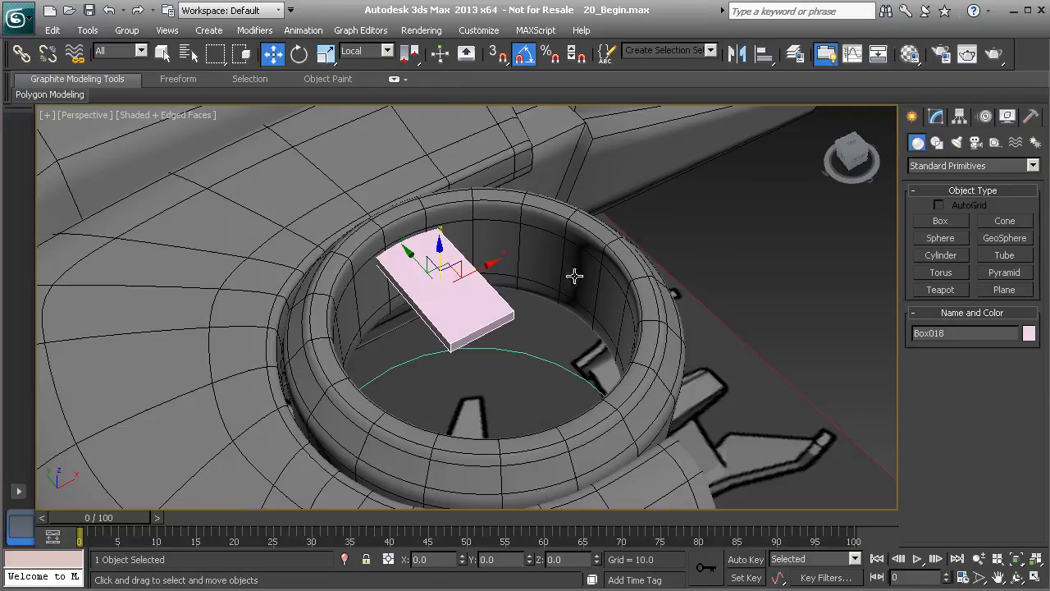
# - Try rotating the slab -25 degrees about its Z axis and undo the rotation
pyautogui.click(299, 55)
pyautogui.moveTo(476, 308); pyautogui.dragTo(431, 324)
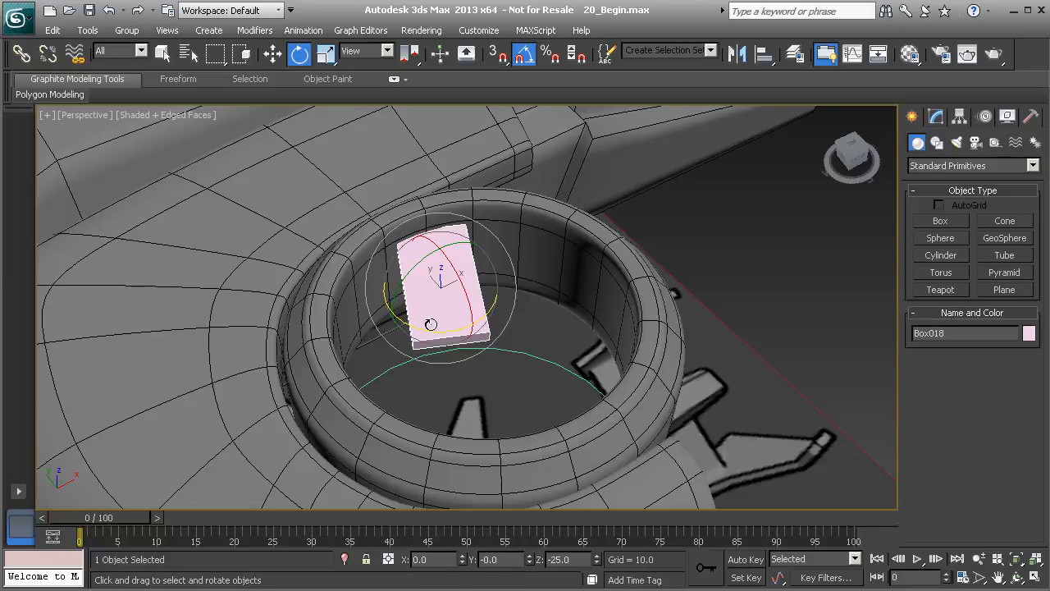
pyautogui.hotkey('ctrl', 'z')
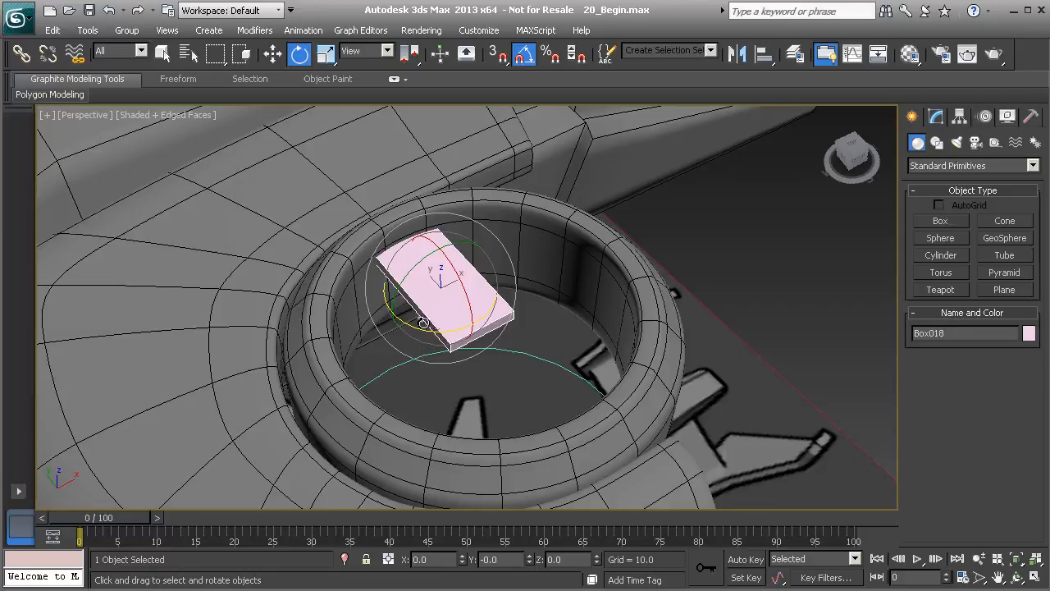
# - Switch the slab to pivot-only editing with the Move tool active
pyautogui.press('z')
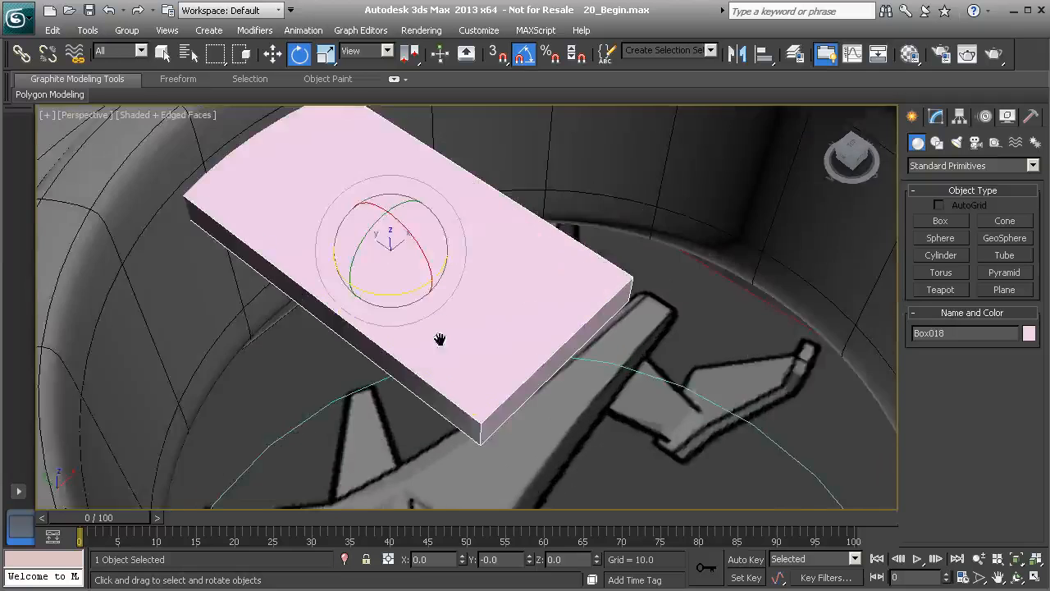
pyautogui.scroll(-4, 438, 339)
pyautogui.keyDown('alt'); pyautogui.moveTo(415, 333); pyautogui.dragTo(425, 335, button='middle'); pyautogui.keyUp('alt')
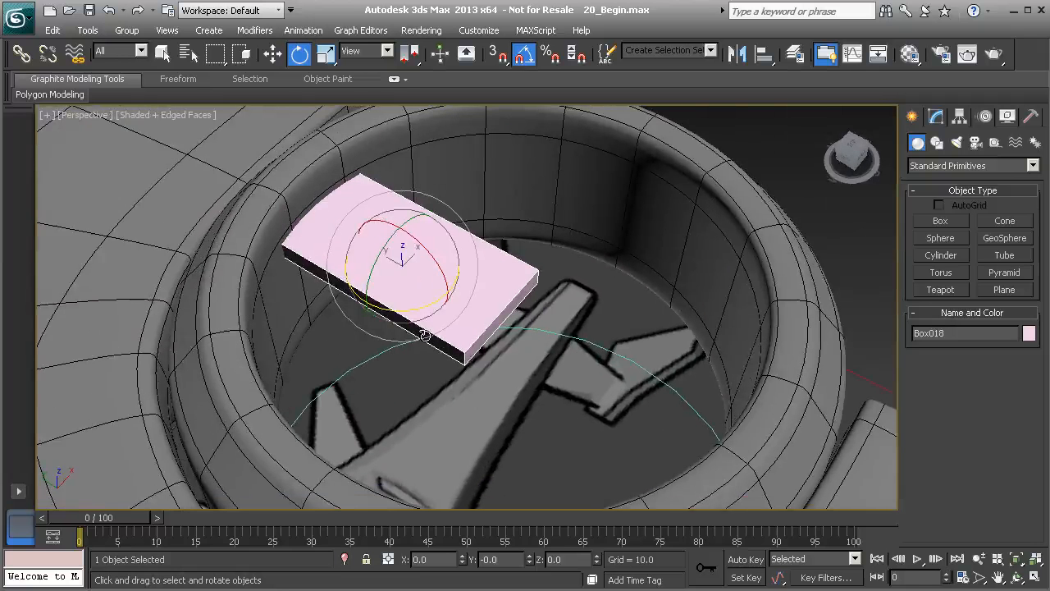
pyautogui.click(959, 117)
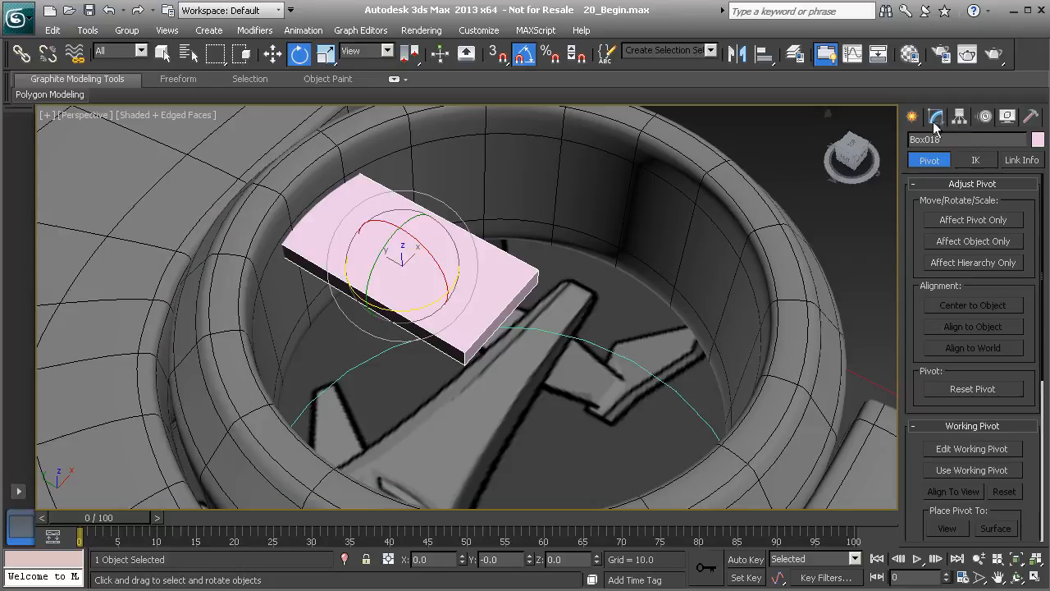
pyautogui.click(988, 223)
pyautogui.click(272, 53)
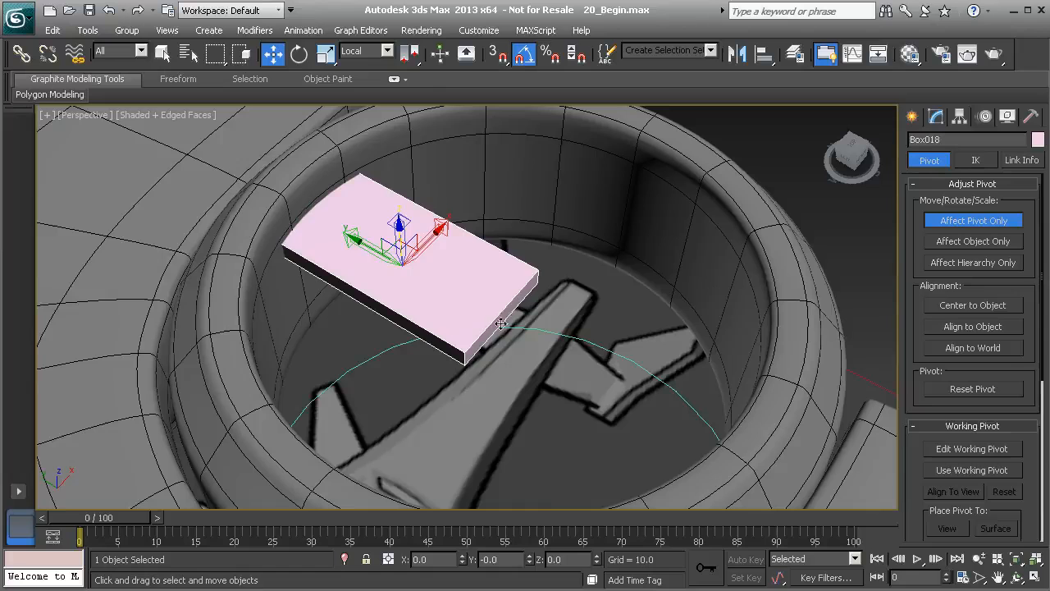
pyautogui.keyDown('alt'); pyautogui.moveTo(472, 306); pyautogui.dragTo(517, 317, button='middle'); pyautogui.keyUp('alt')
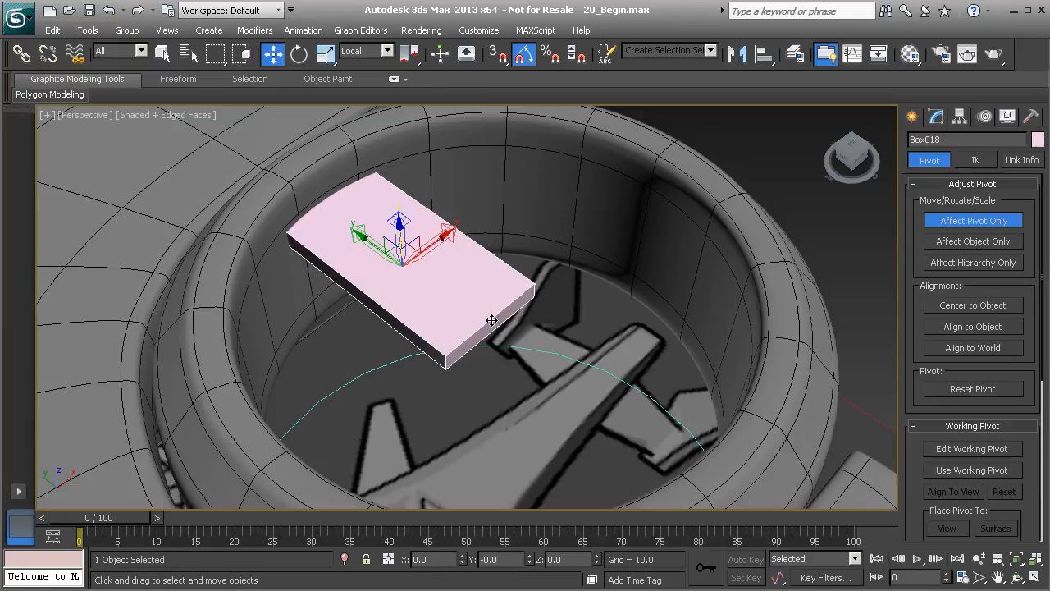
# - Turn on 3D snapping and restrict the snap settings to Edge/Segment only
pyautogui.click(499, 60)
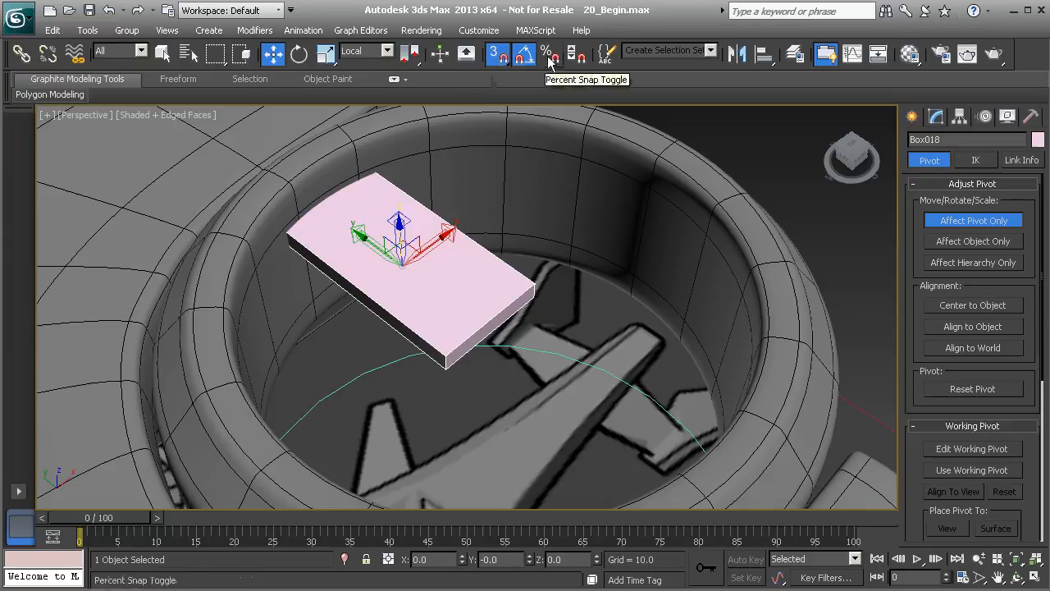
pyautogui.click(499, 59)
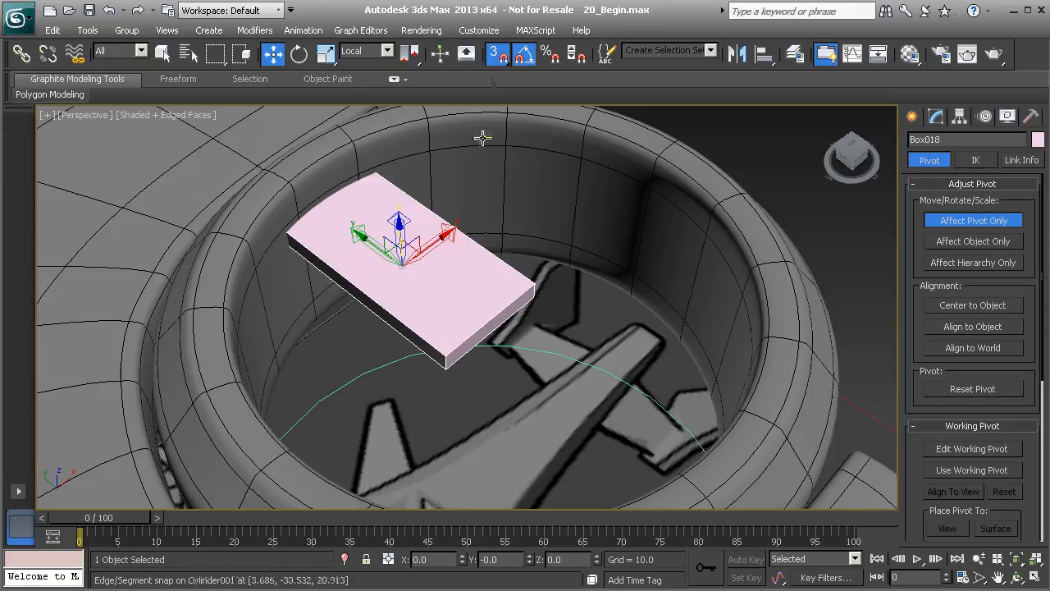
pyautogui.rightClick(499, 56)
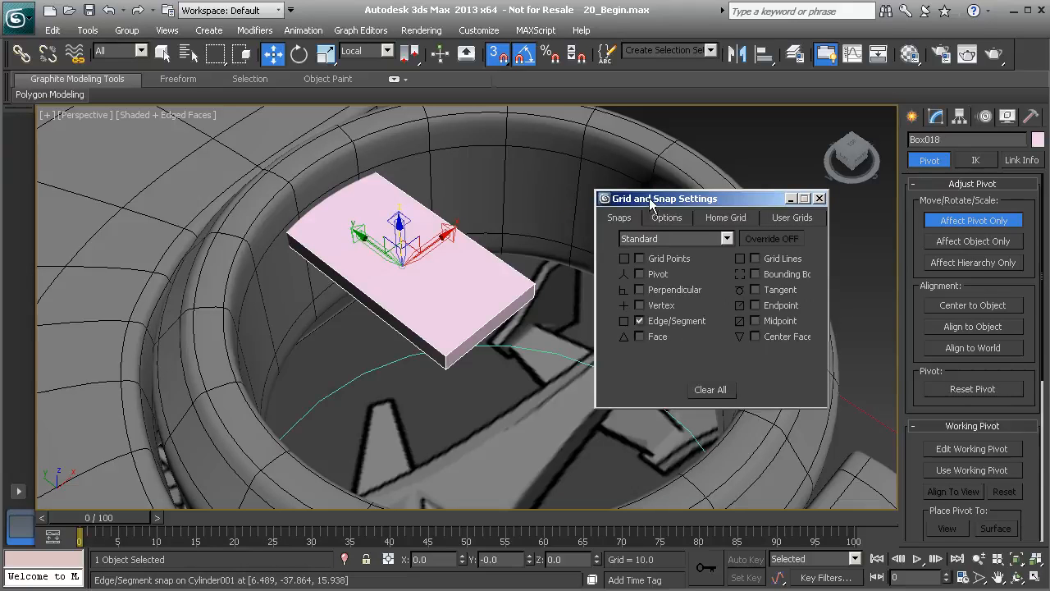
pyautogui.moveTo(651, 202); pyautogui.dragTo(639, 190)
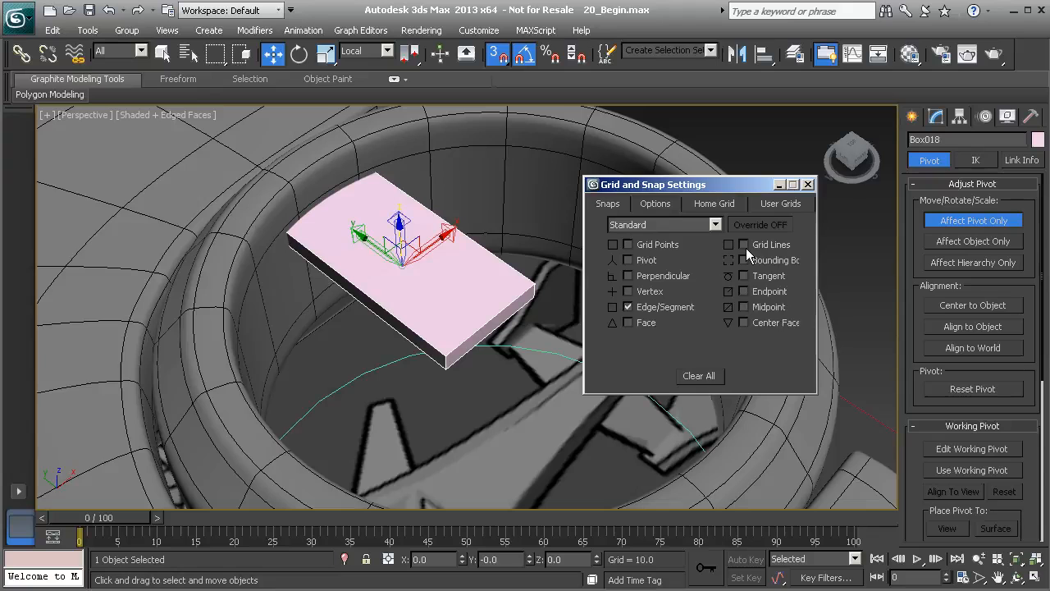
pyautogui.click(628, 244)
pyautogui.click(628, 260)
pyautogui.click(628, 294)
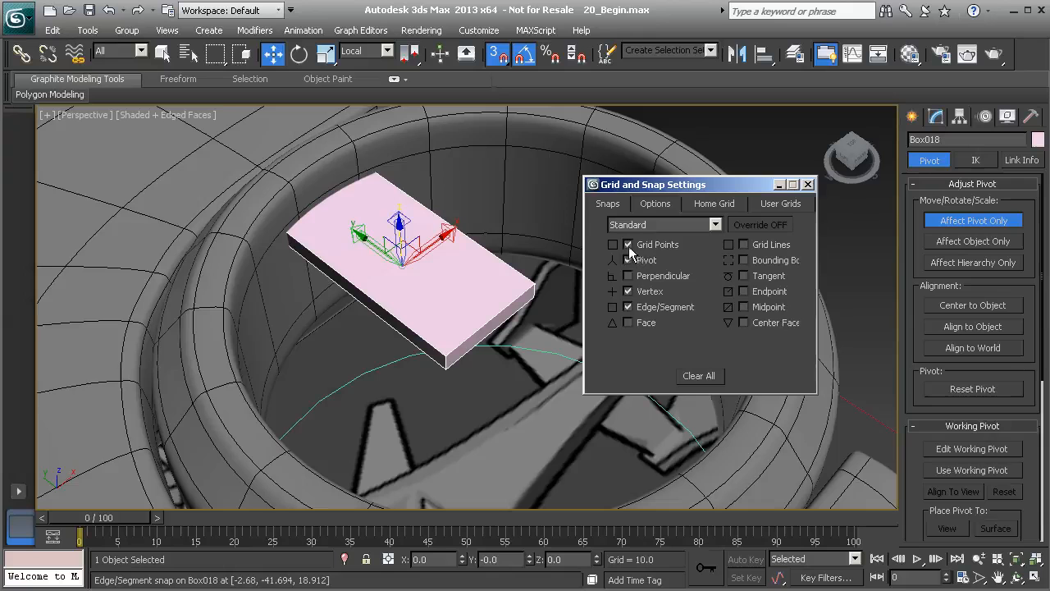
pyautogui.click(698, 377)
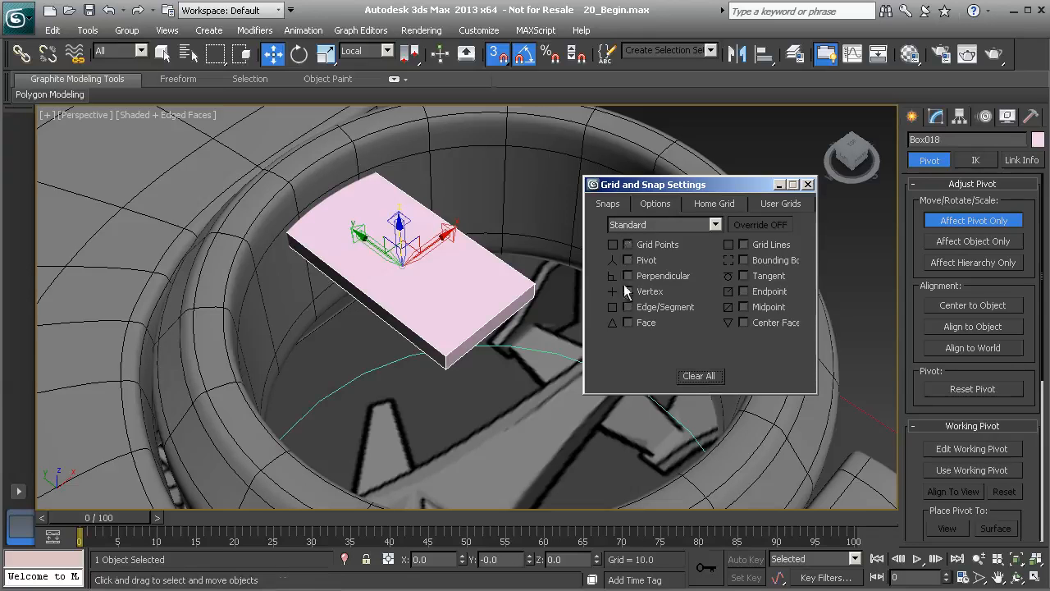
pyautogui.click(628, 307)
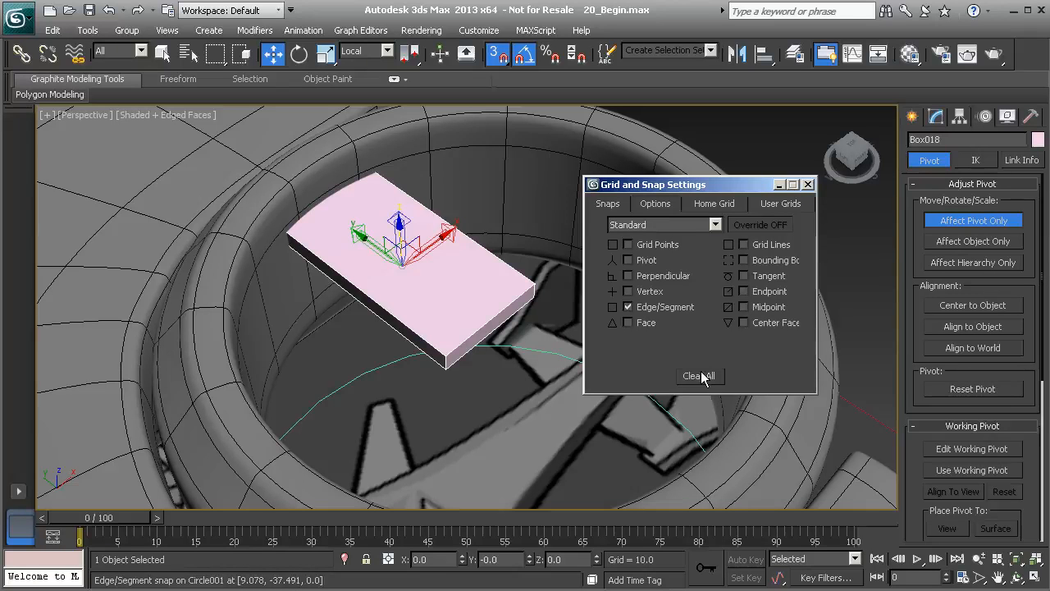
pyautogui.click(808, 185)
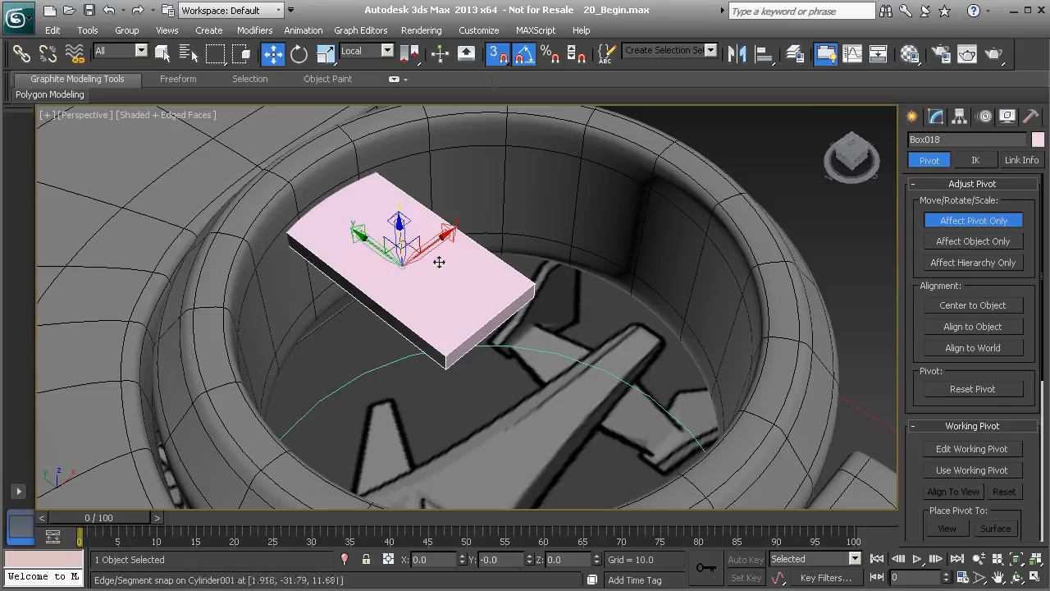
# - Move the slab's pivot along its length to the edge nearest the fan hub and end pivot-only editing
pyautogui.moveTo(372, 241); pyautogui.dragTo(486, 319)
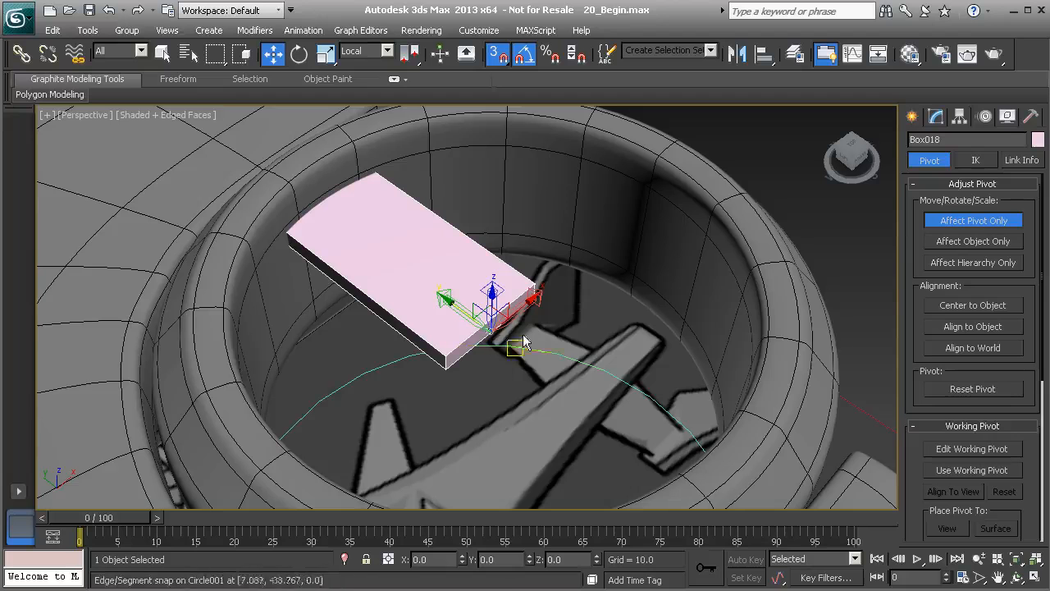
pyautogui.click(982, 228)
# - Try rotating the slab around its relocated pivot about the vertical axis
pyautogui.press('e')
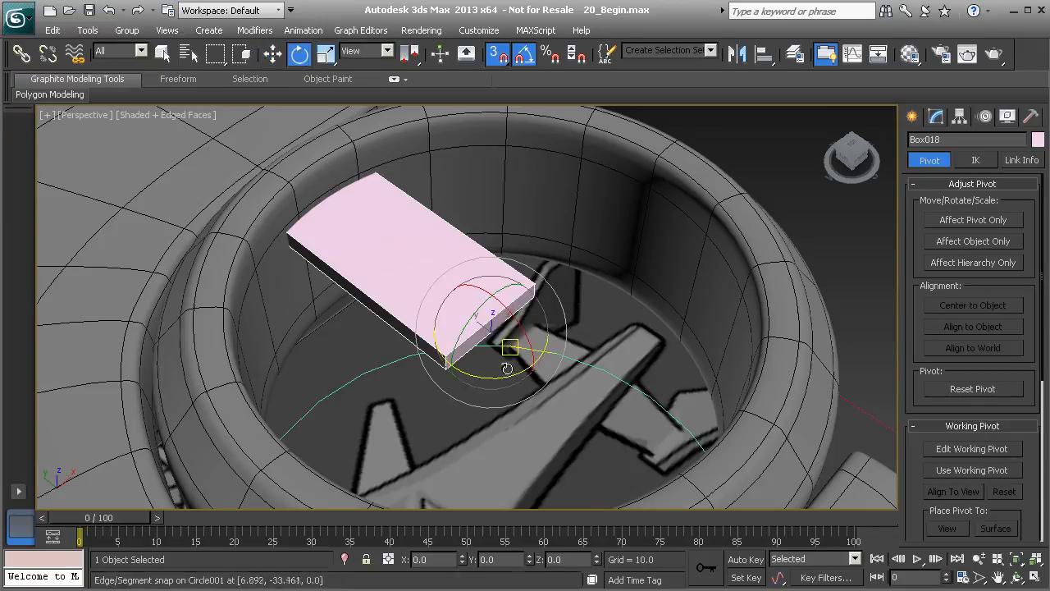
pyautogui.moveTo(511, 377); pyautogui.dragTo(644, 391)
pyautogui.keyDown('alt'); pyautogui.moveTo(476, 243); pyautogui.dragTo(455, 271, button='middle'); pyautogui.keyUp('alt')
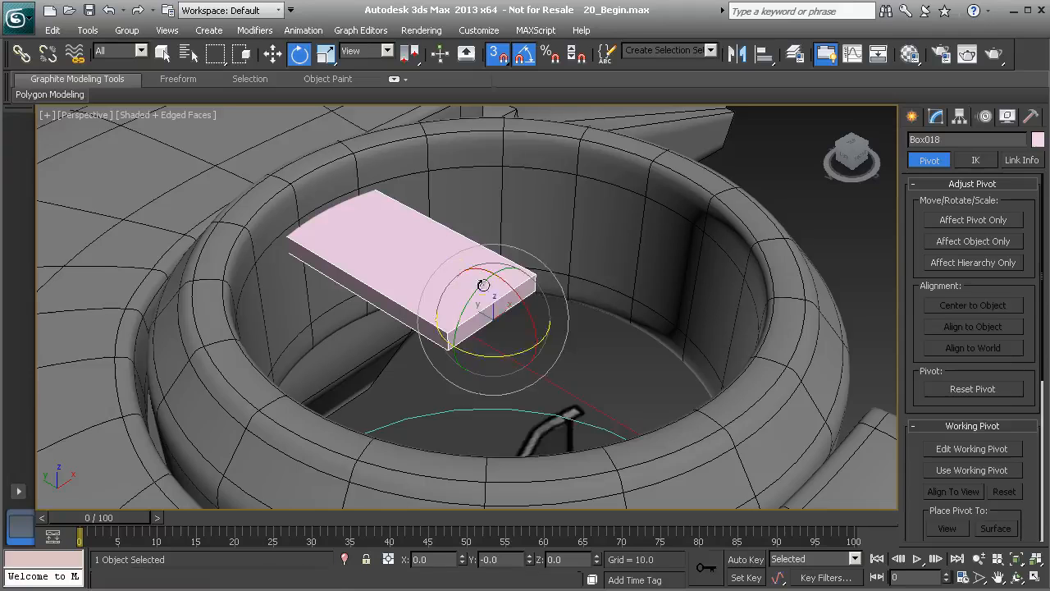
# - Convert the slab to an Editable Poly object
pyautogui.rightClick(476, 279)
pyautogui.moveTo(574, 432)
pyautogui.click(672, 445)
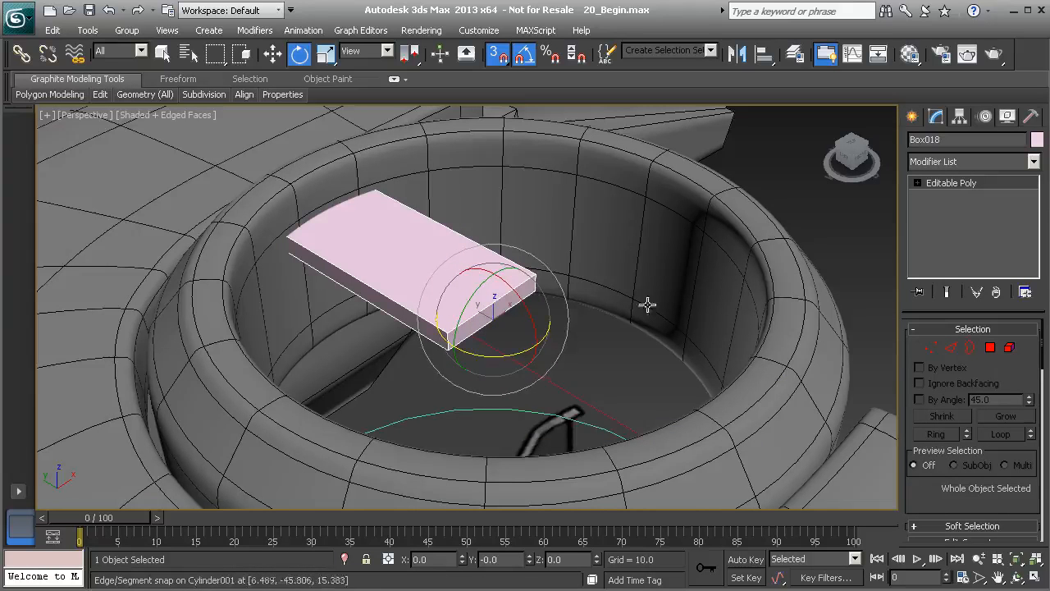
# - Turn off 3D snapping and connect the ring of widthwise edges with one lengthwise segment, using a slide value of 26
pyautogui.keyDown('alt'); pyautogui.moveTo(517, 296); pyautogui.dragTo(464, 284, button='middle'); pyautogui.keyUp('alt')
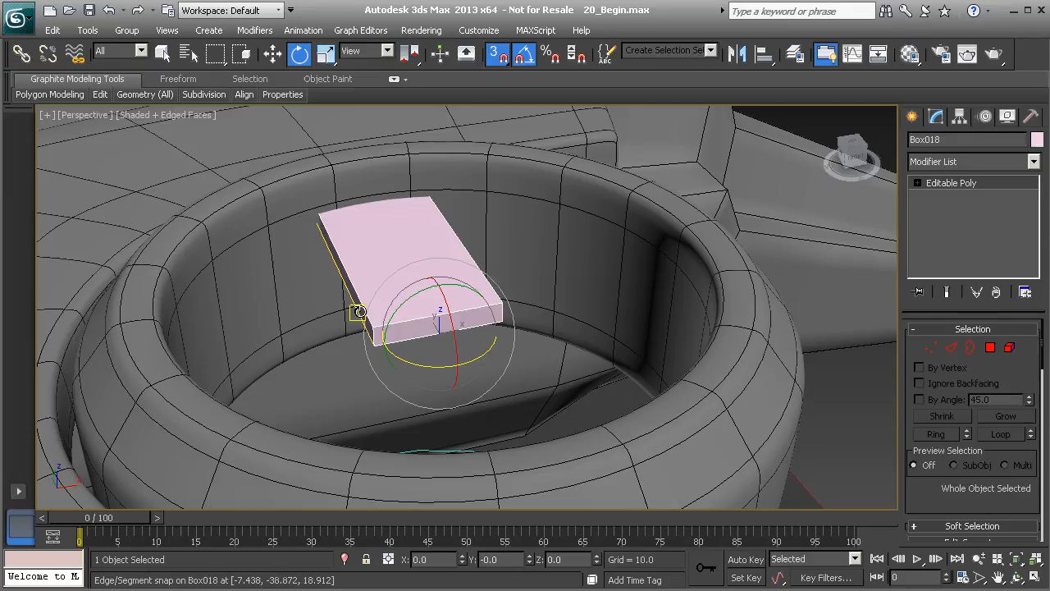
pyautogui.click(949, 347)
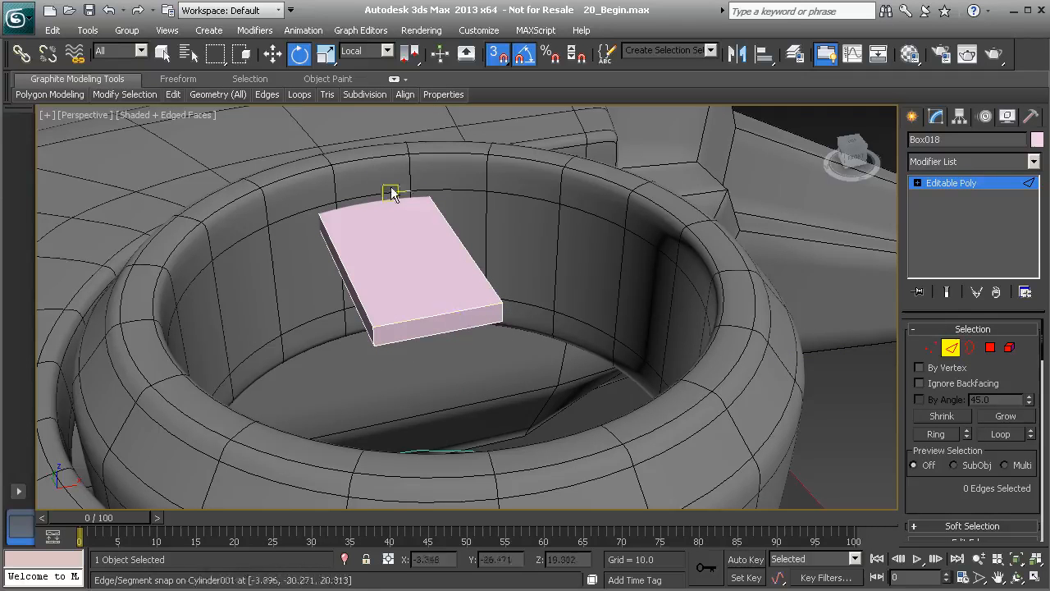
pyautogui.click(497, 59)
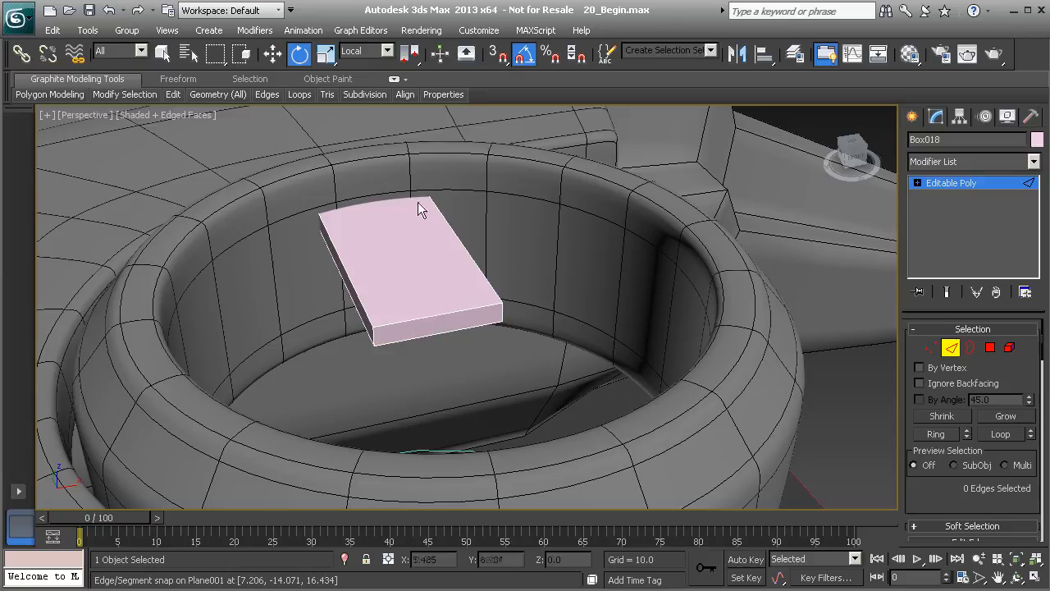
pyautogui.click(452, 316)
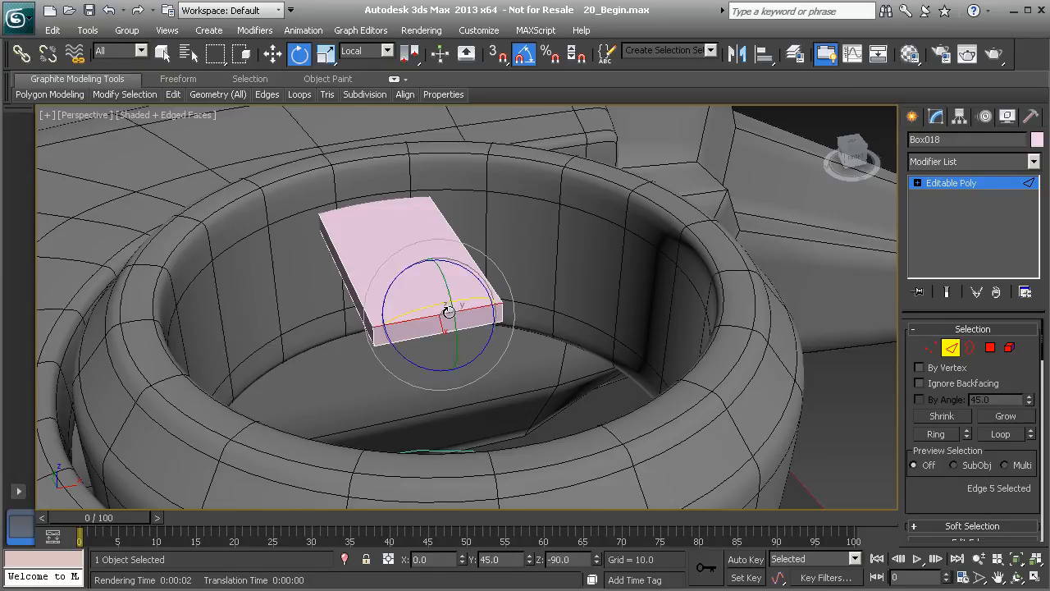
pyautogui.click(932, 433)
pyautogui.scroll(-5, 947, 484)
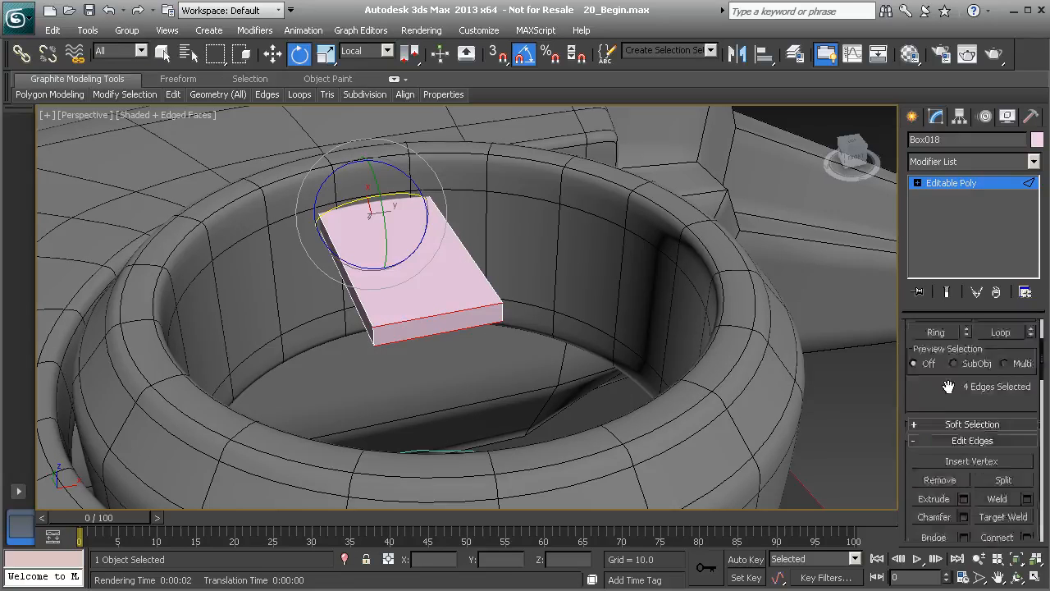
pyautogui.click(1026, 435)
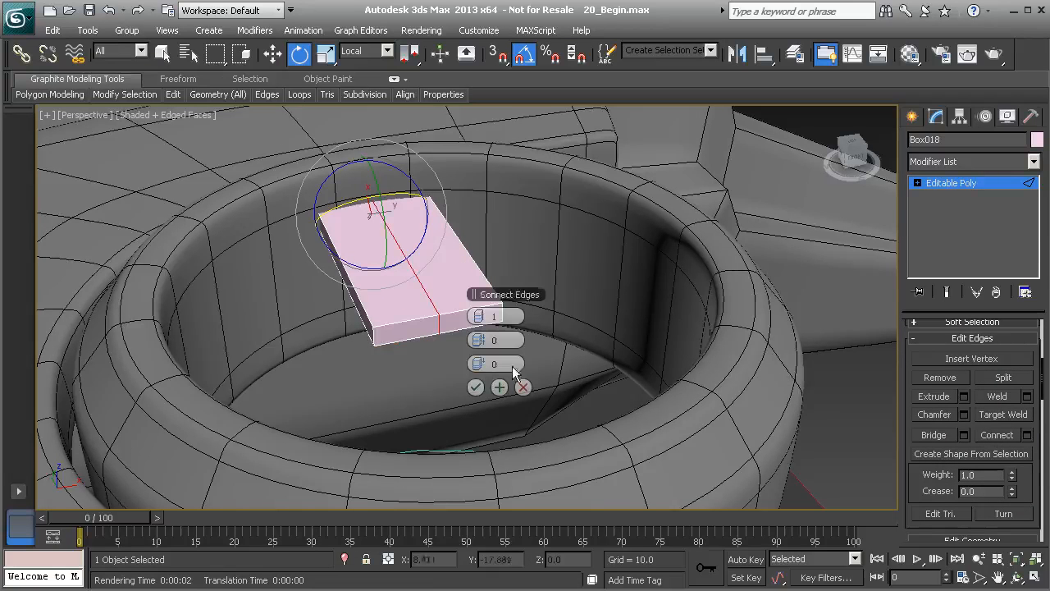
pyautogui.moveTo(483, 362); pyautogui.dragTo(566, 367)
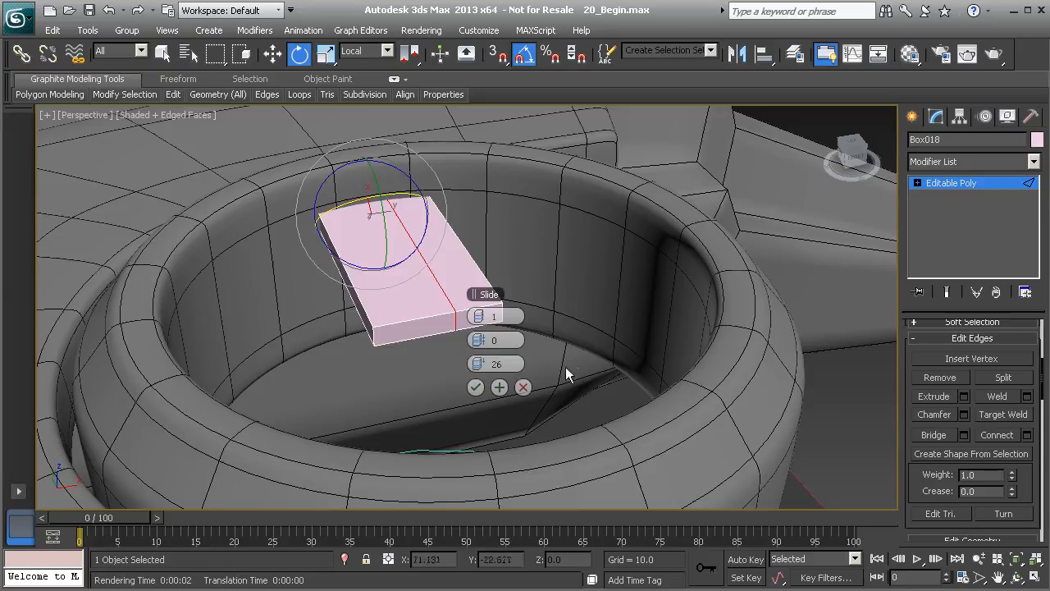
pyautogui.keyDown('alt'); pyautogui.moveTo(462, 320); pyautogui.dragTo(402, 321, button='middle'); pyautogui.keyUp('alt')
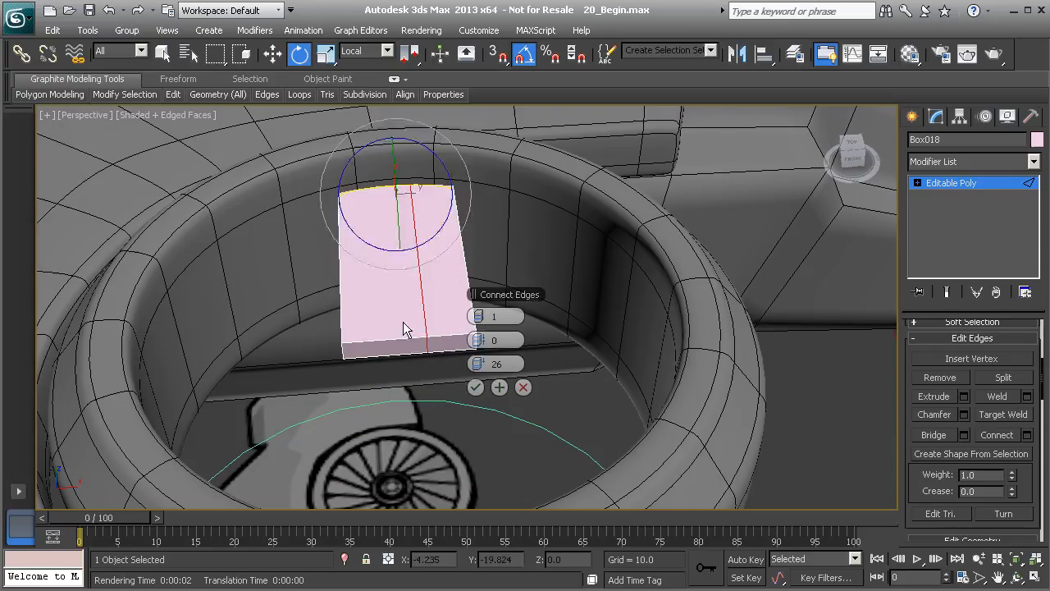
pyautogui.click(475, 389)
# - Move the long side polygon farther from the new edge loop straight down by about 2.7 units to bend the blade
pyautogui.keyDown('alt'); pyautogui.moveTo(321, 354); pyautogui.dragTo(375, 310, button='middle'); pyautogui.keyUp('alt')
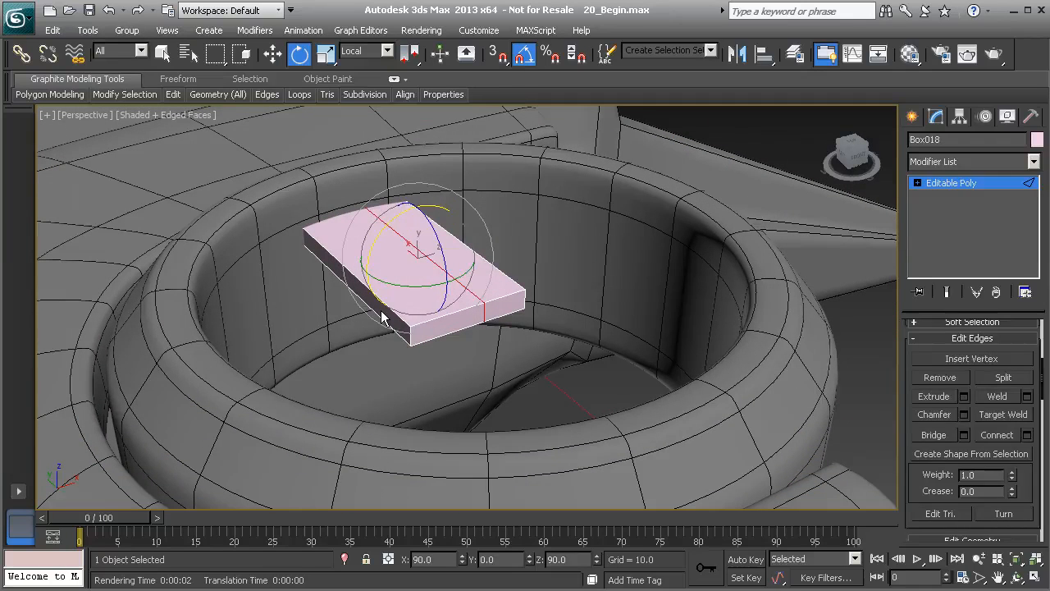
pyautogui.press('4')
pyautogui.click(381, 316)
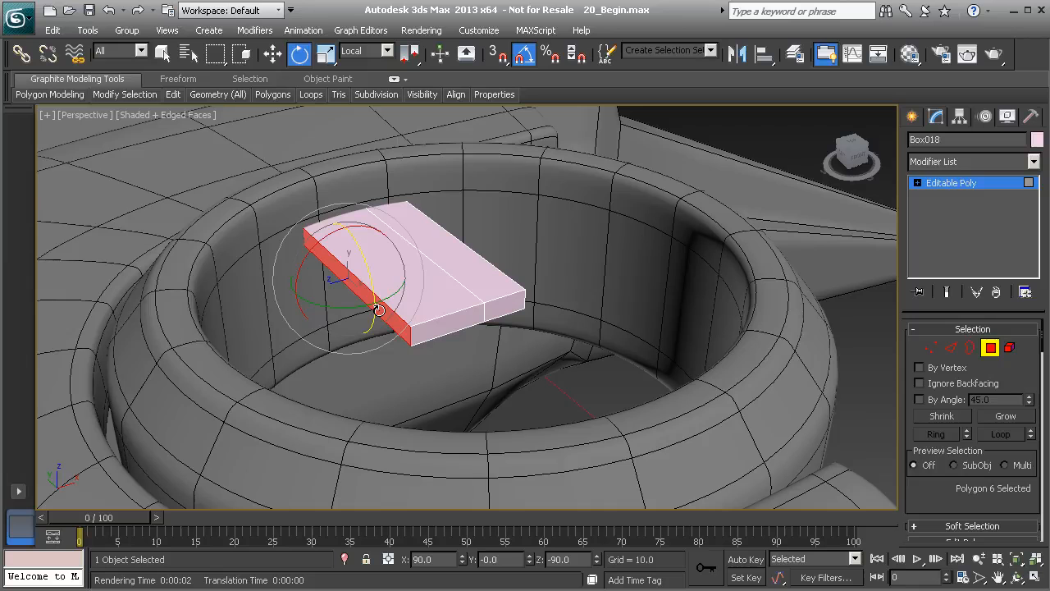
pyautogui.press('w')
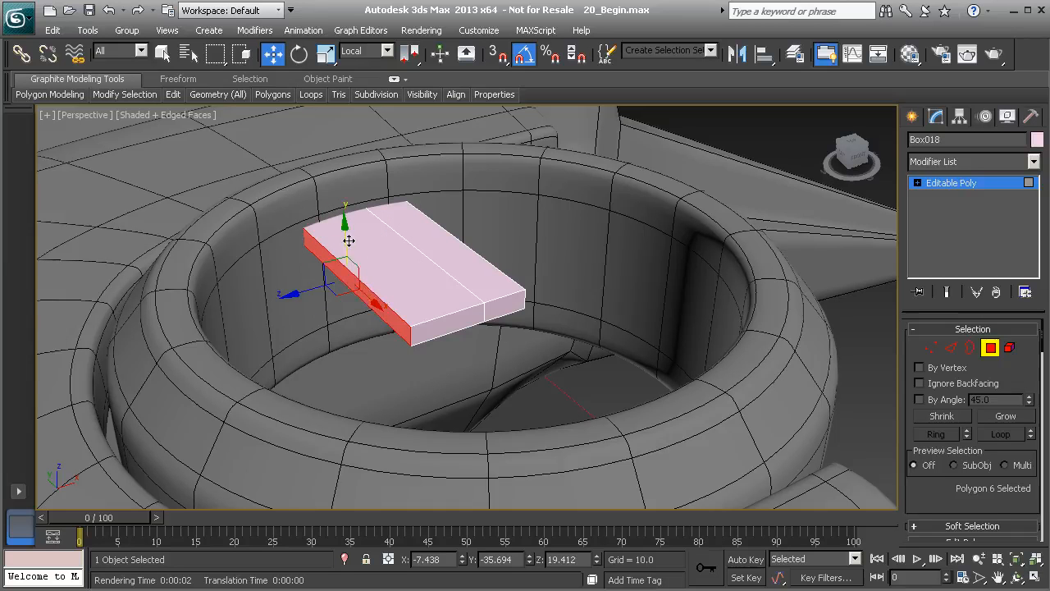
pyautogui.moveTo(345, 235); pyautogui.dragTo(341, 286)
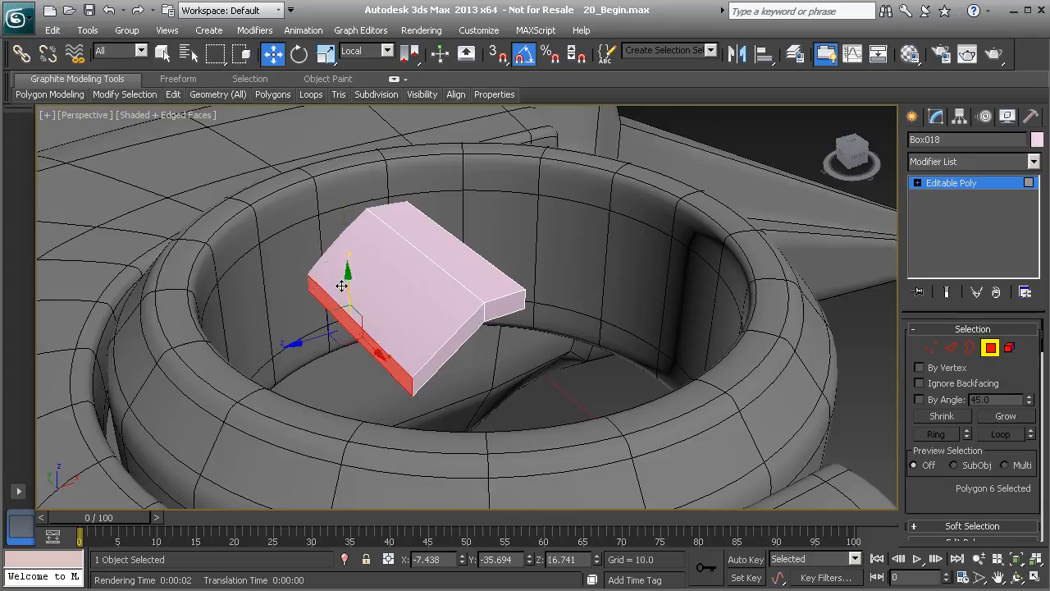
pyautogui.keyDown('alt'); pyautogui.moveTo(474, 310); pyautogui.dragTo(757, 362, button='middle'); pyautogui.keyUp('alt')
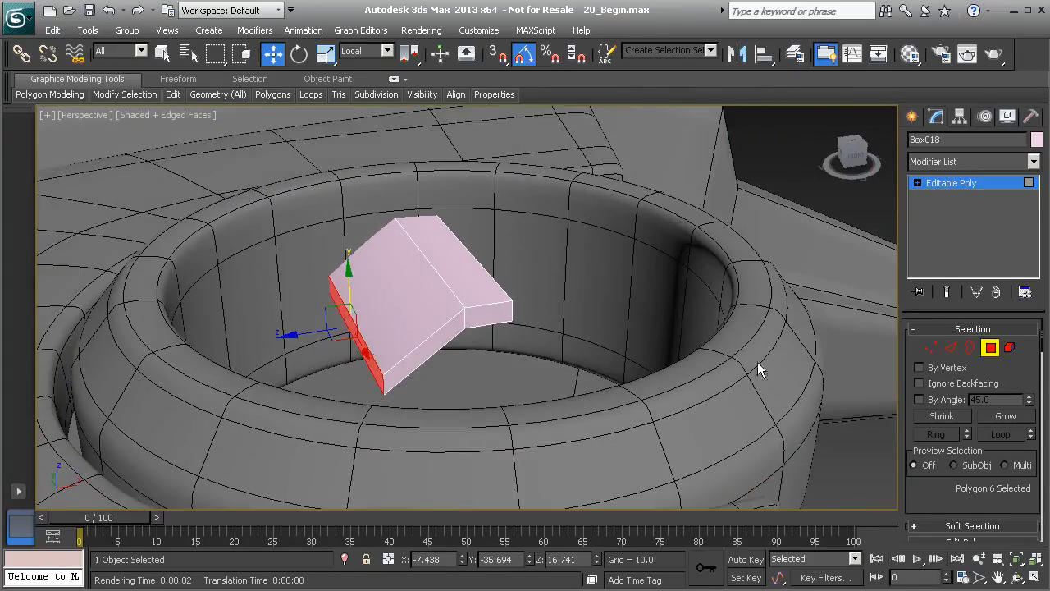
pyautogui.click(990, 348)
# - Select the two polygons at the blade's hub end and pull them back about 1.6 units to clear the hub in the reference image
pyautogui.keyDown('alt'); pyautogui.moveTo(489, 340); pyautogui.dragTo(496, 374, button='middle'); pyautogui.keyUp('alt')
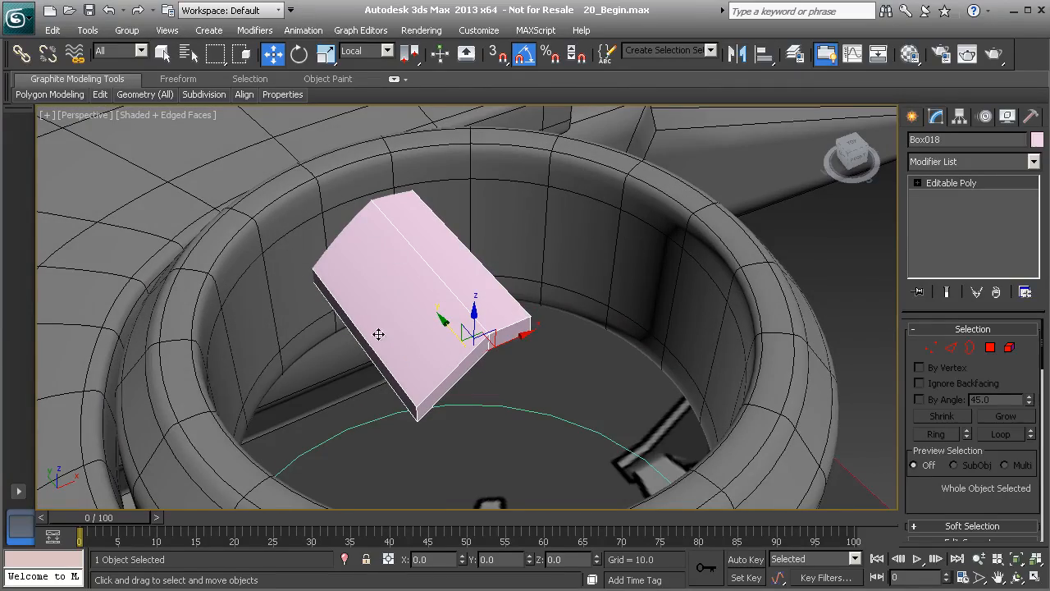
pyautogui.scroll(-3, 367, 315)
pyautogui.keyDown('alt'); pyautogui.moveTo(367, 318); pyautogui.dragTo(427, 293, button='middle'); pyautogui.keyUp('alt')
pyautogui.scroll(4, 480, 337)
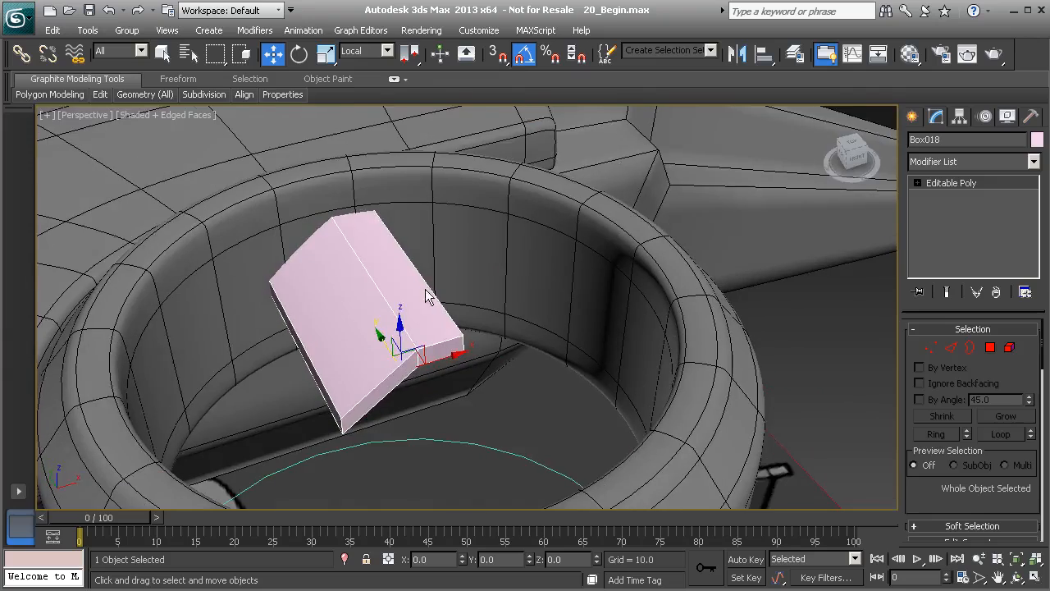
pyautogui.keyDown('alt'); pyautogui.moveTo(375, 326); pyautogui.dragTo(412, 310, button='middle'); pyautogui.keyUp('alt')
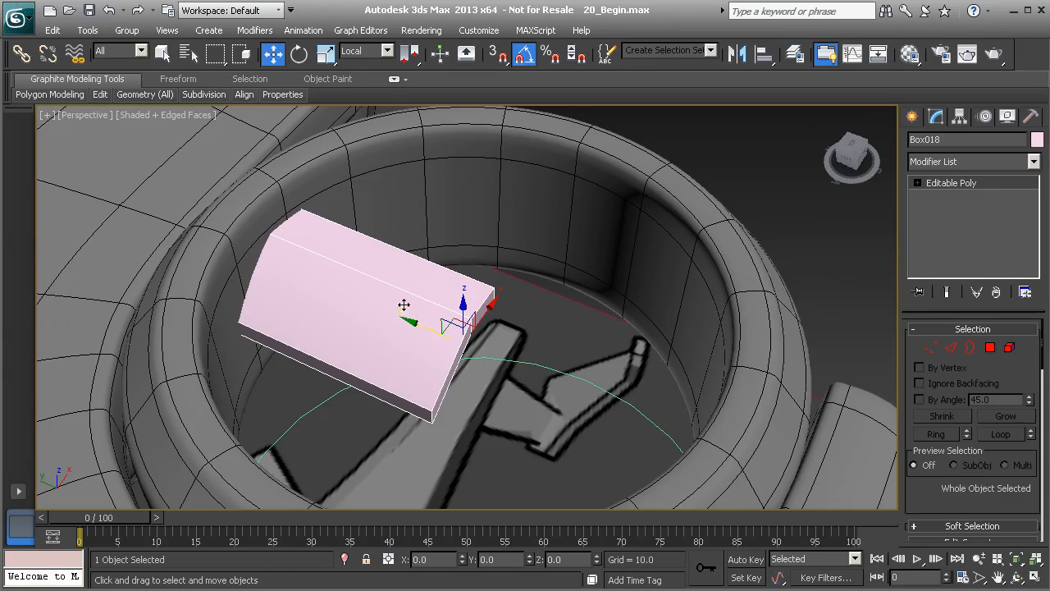
pyautogui.click(990, 347)
pyautogui.keyDown('alt'); pyautogui.moveTo(559, 372); pyautogui.dragTo(490, 361, button='middle'); pyautogui.keyUp('alt')
pyautogui.click(482, 314)
pyautogui.keyDown('ctrl'); pyautogui.click(461, 347); pyautogui.keyUp('ctrl')
pyautogui.press('t')
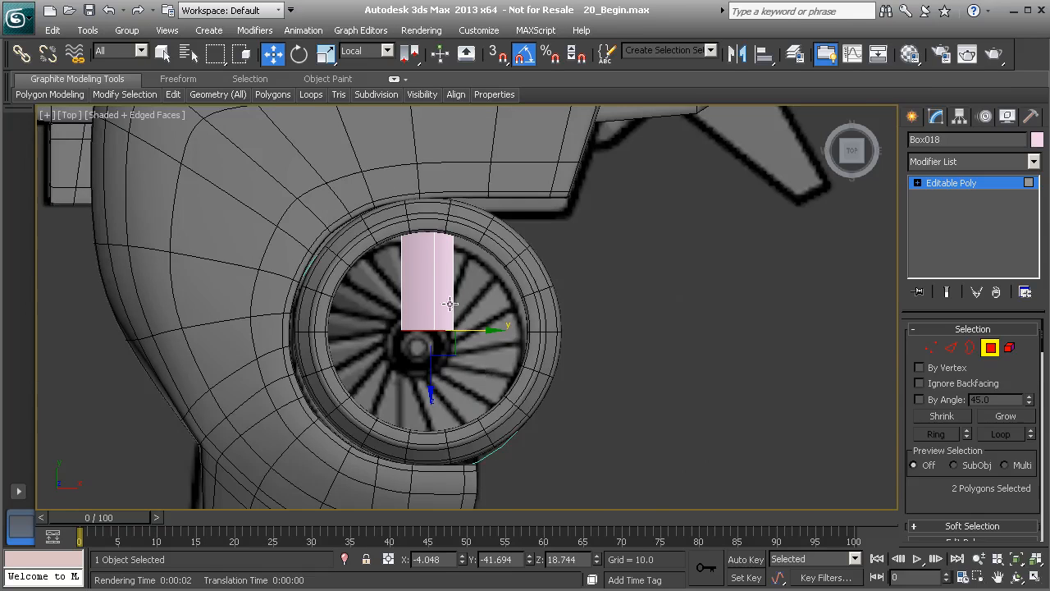
pyautogui.scroll(2, 441, 331)
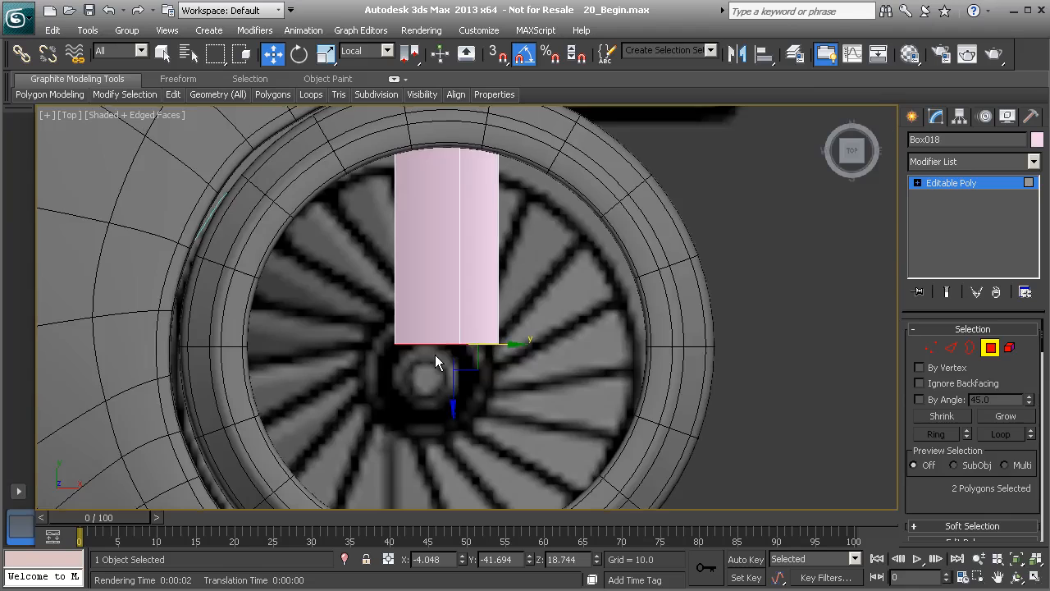
pyautogui.press('p')
pyautogui.moveTo(429, 337); pyautogui.dragTo(413, 372, button='middle')
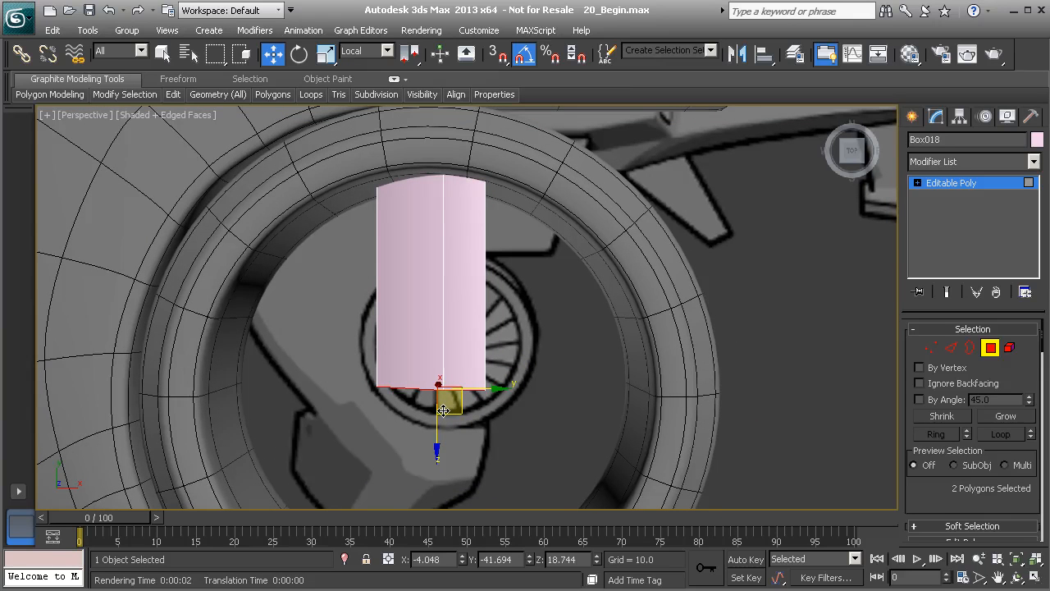
pyautogui.press('t')
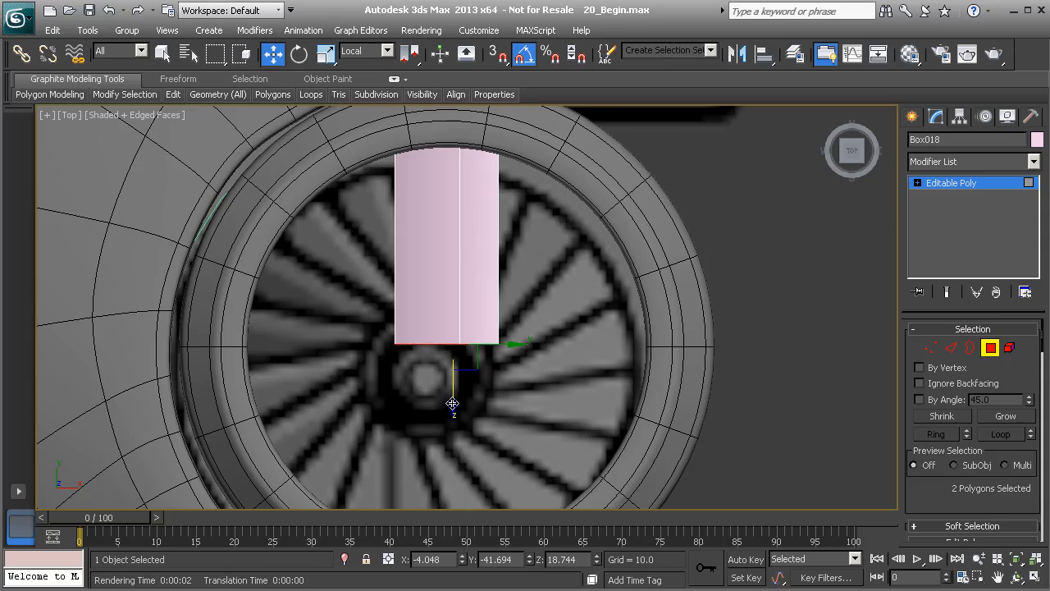
pyautogui.moveTo(452, 404); pyautogui.dragTo(450, 378)
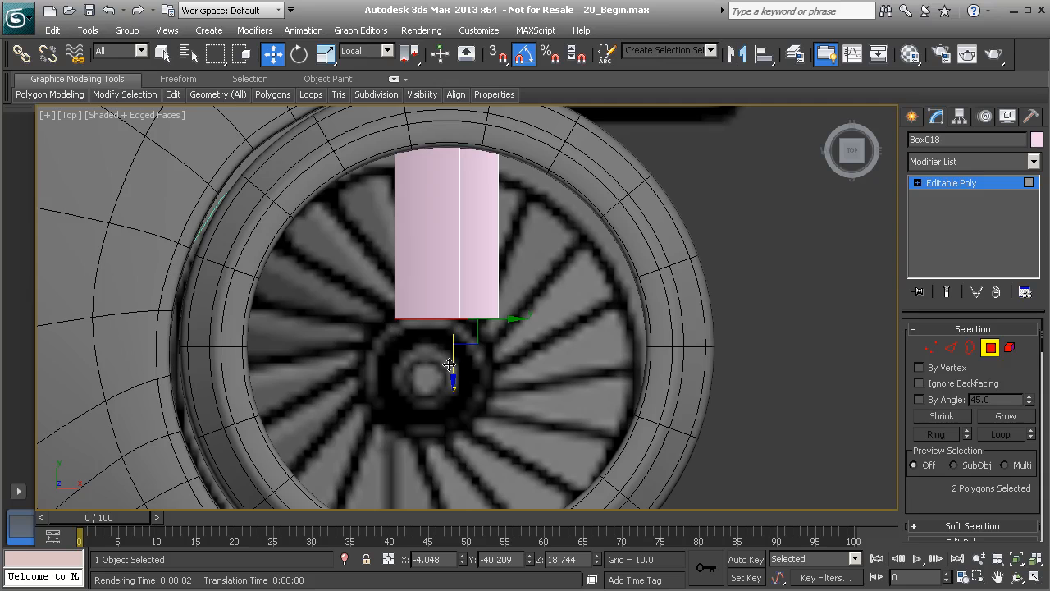
pyautogui.moveTo(450, 365); pyautogui.dragTo(450, 362)
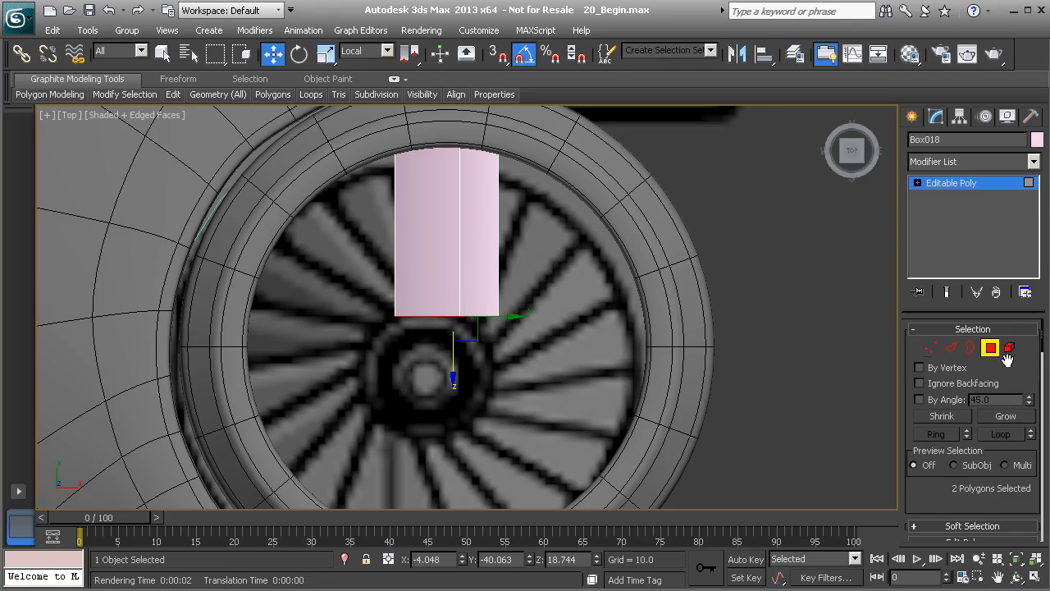
pyautogui.click(991, 349)
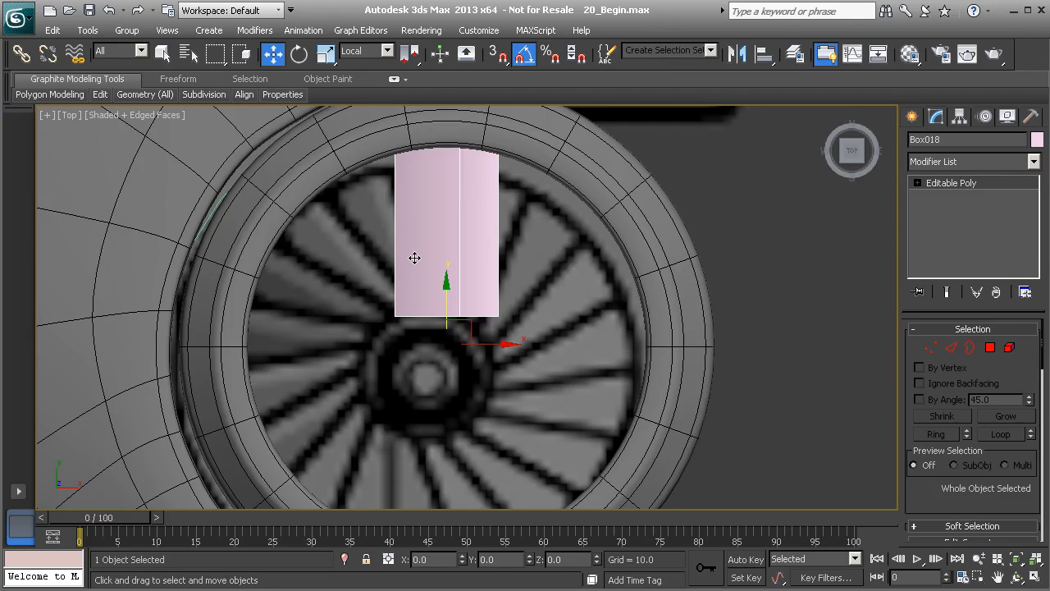
# - Examine the blade's hub end and its pivot inside the engine ring from the top and perspective views
pyautogui.scroll(-2, 415, 257)
pyautogui.scroll(2, 450, 334)
pyautogui.scroll(2, 452, 336)
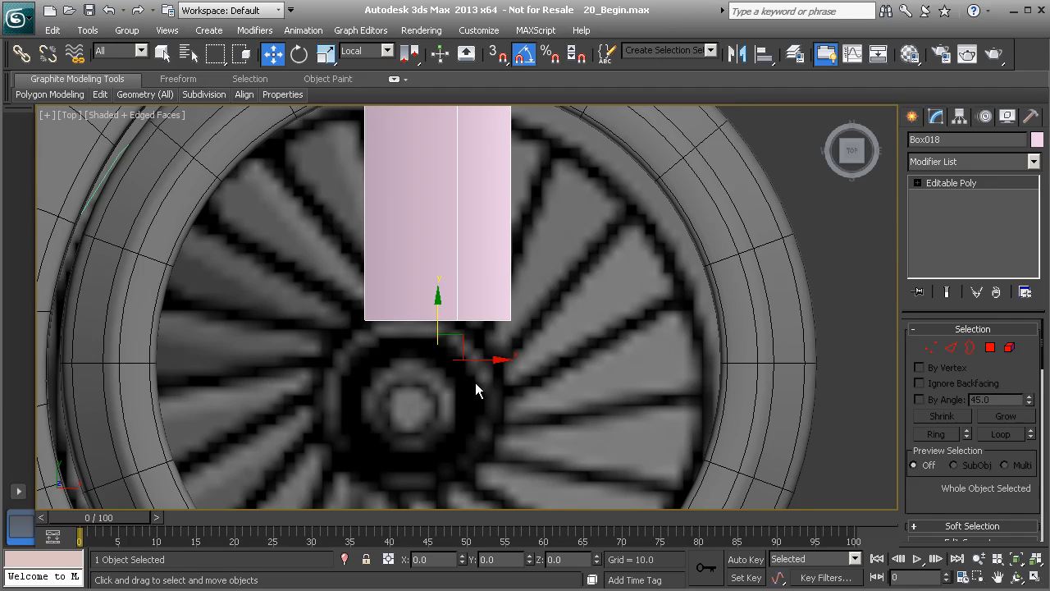
pyautogui.press('p')
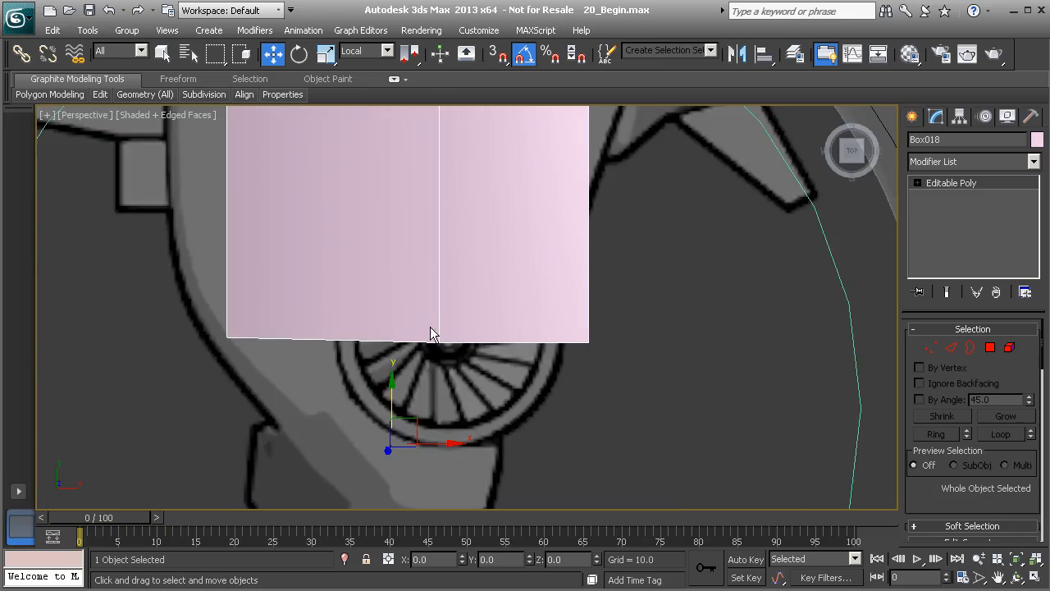
pyautogui.moveTo(416, 352)
pyautogui.keyDown('alt'); pyautogui.mouseDown(button='middle')
pyautogui.moveTo(504, 286)
pyautogui.moveTo(420, 352)
pyautogui.mouseUp(button='middle'); pyautogui.keyUp('alt')
pyautogui.keyDown('alt'); pyautogui.moveTo(504, 322); pyautogui.dragTo(457, 265, button='middle'); pyautogui.keyUp('alt')
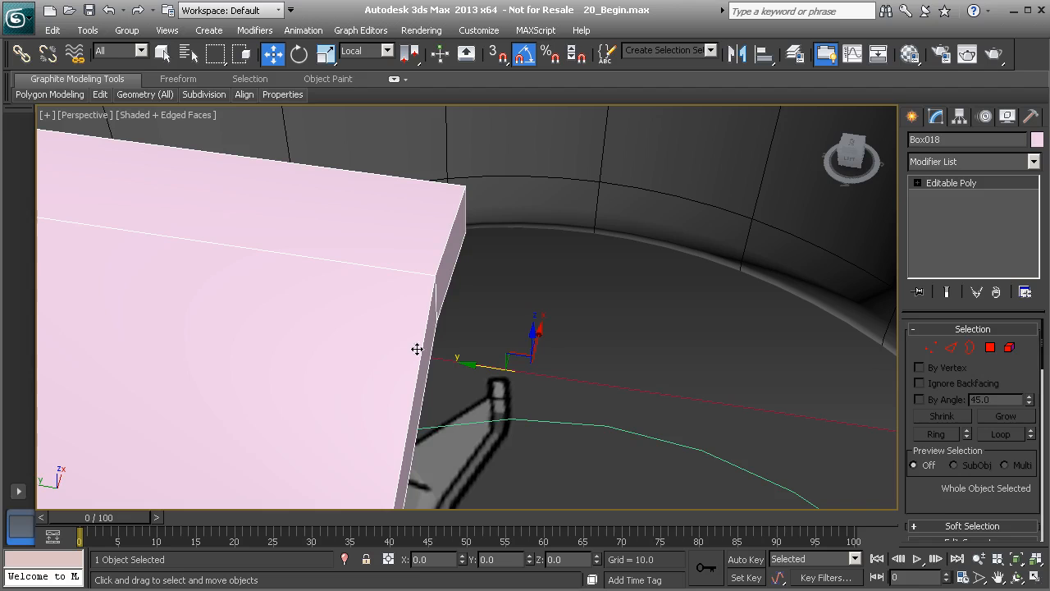
pyautogui.keyDown('alt'); pyautogui.moveTo(470, 410); pyautogui.dragTo(472, 377, button='middle'); pyautogui.keyUp('alt')
pyautogui.scroll(-4, 438, 379)
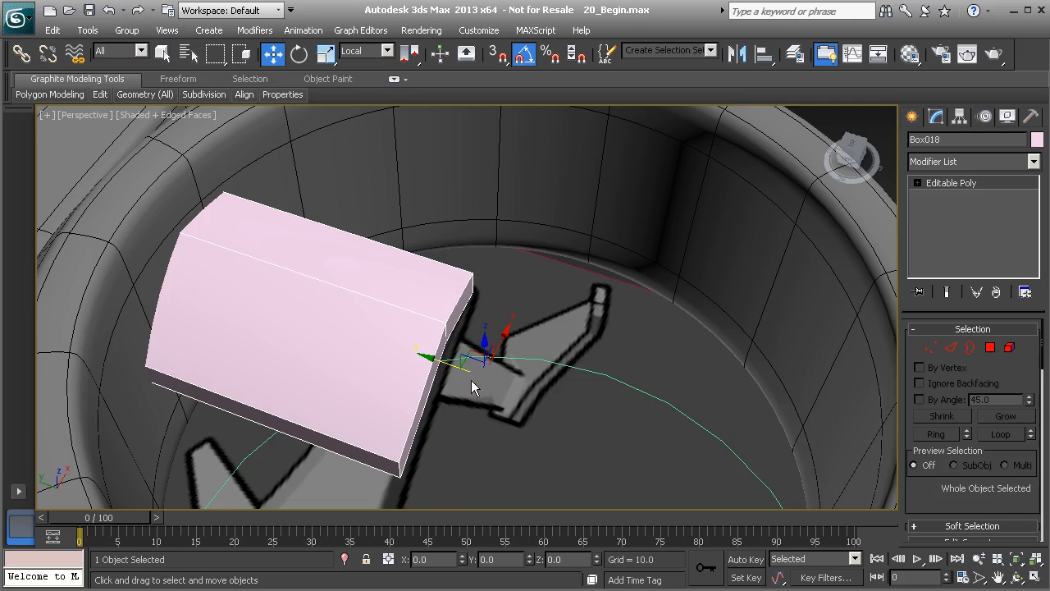
pyautogui.keyDown('alt'); pyautogui.moveTo(504, 222); pyautogui.dragTo(543, 243, button='middle'); pyautogui.keyUp('alt')
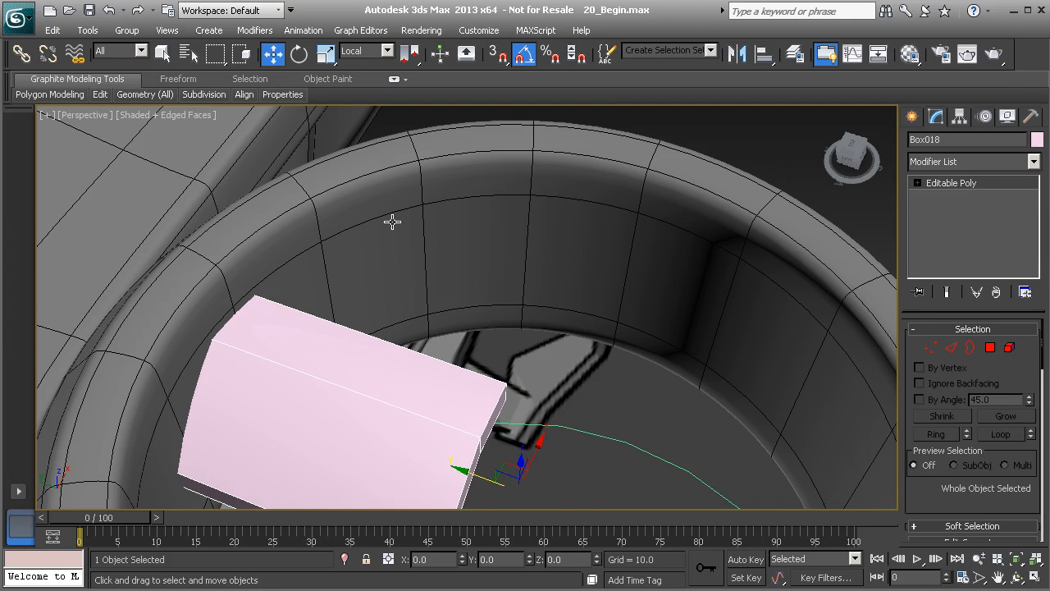
pyautogui.scroll(-8, 443, 320)
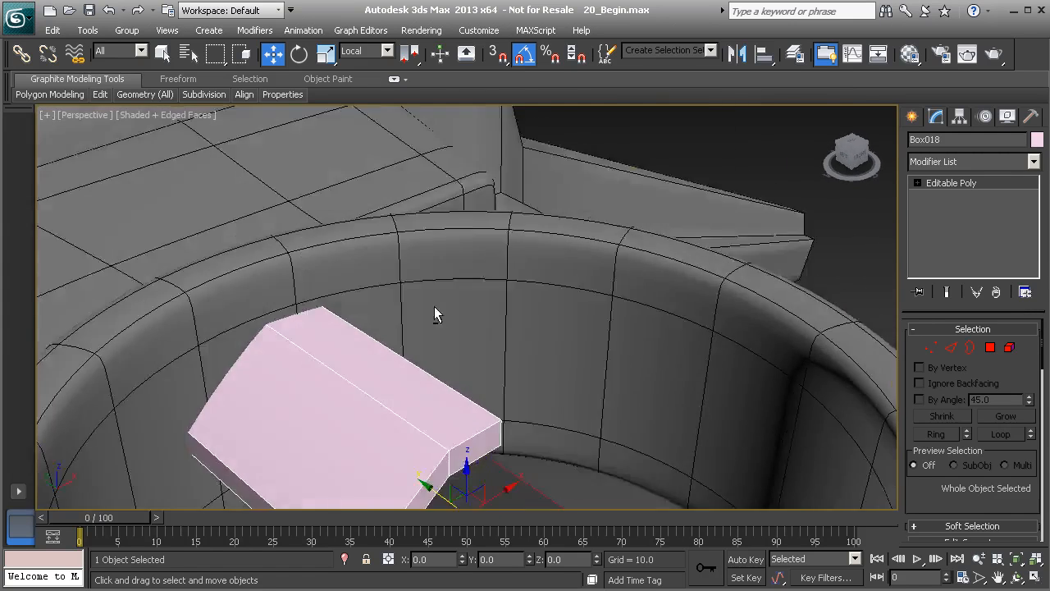
pyautogui.scroll(10, 436, 318)
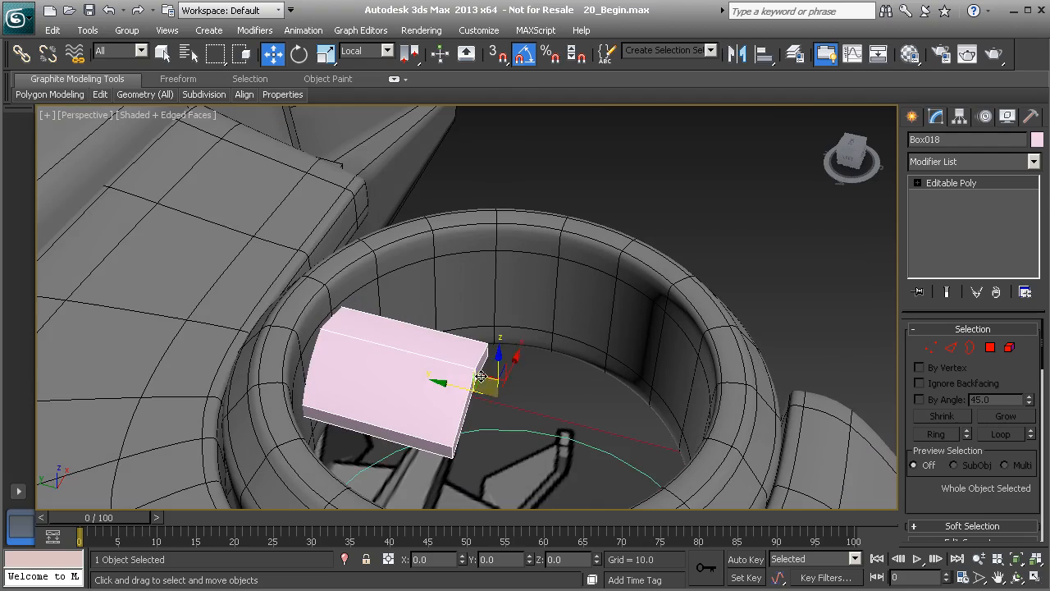
# - Align the blade to the engine ring Cylinder001, pivot point to pivot point, on the Y position only
pyautogui.click(764, 55)
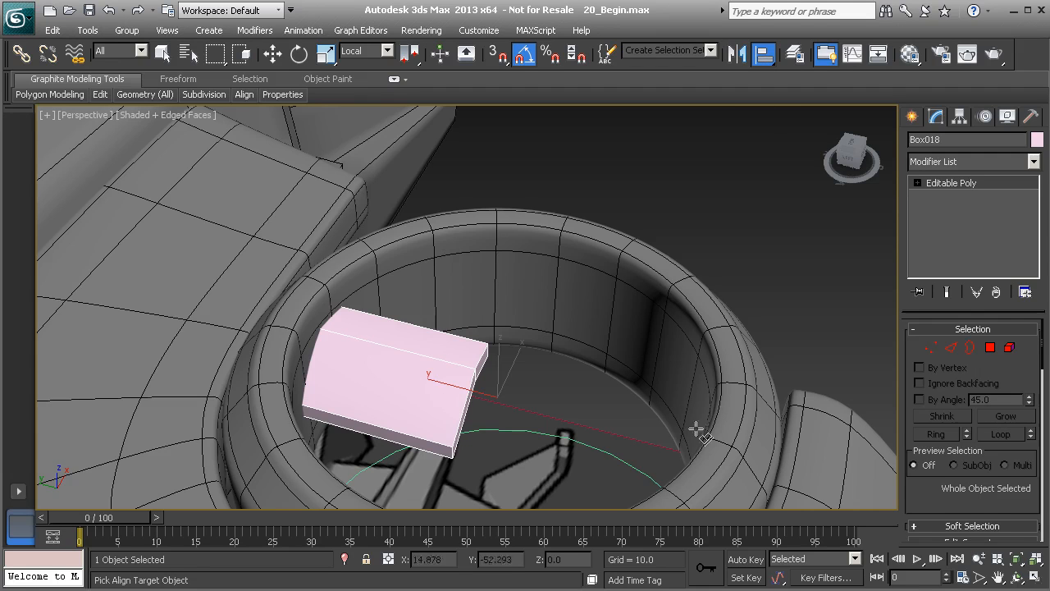
pyautogui.click(525, 237)
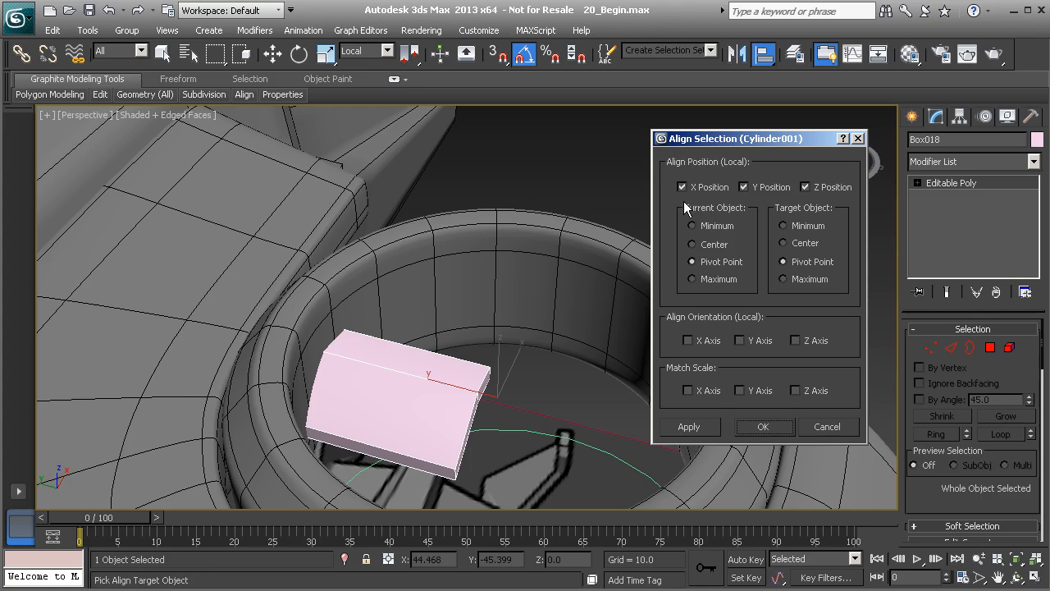
pyautogui.click(806, 188)
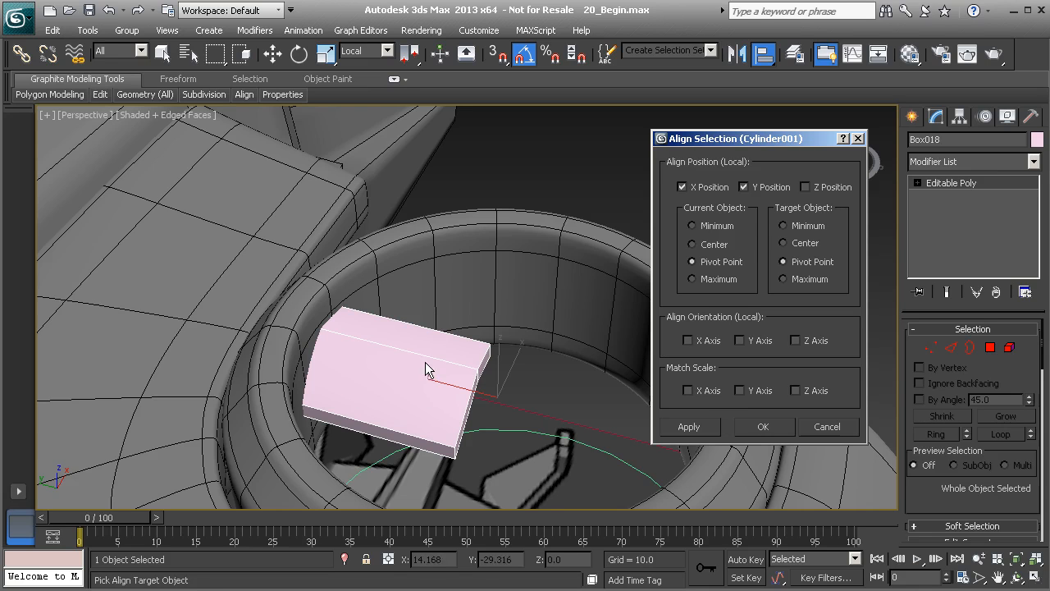
pyautogui.click(683, 188)
pyautogui.click(764, 426)
pyautogui.keyDown('alt'); pyautogui.moveTo(585, 392); pyautogui.dragTo(487, 405, button='middle'); pyautogui.keyUp('alt')
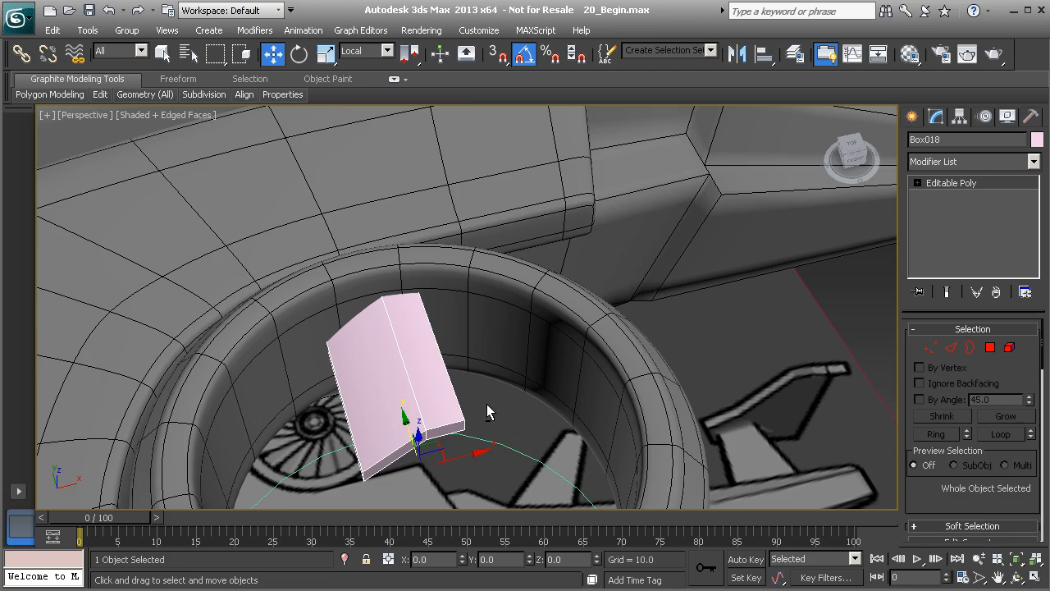
# - Clone the blade by rotating it -30 degrees about the hub in the top view, making 11 instances that fill the engine ring
pyautogui.press('z')
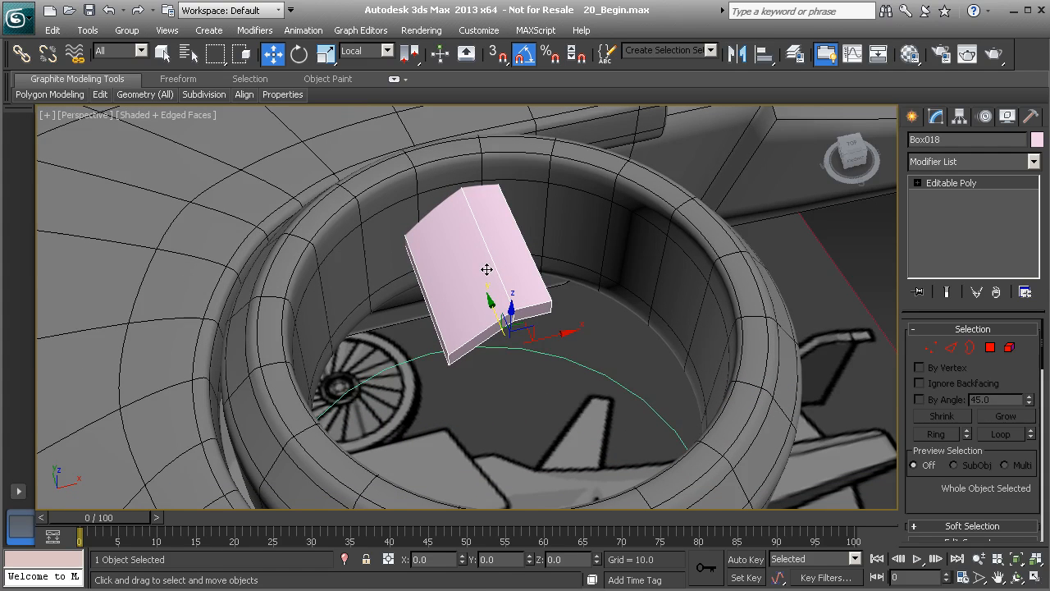
pyautogui.press('t')
pyautogui.moveTo(485, 274); pyautogui.dragTo(483, 288, button='middle')
pyautogui.scroll(-2, 482, 295)
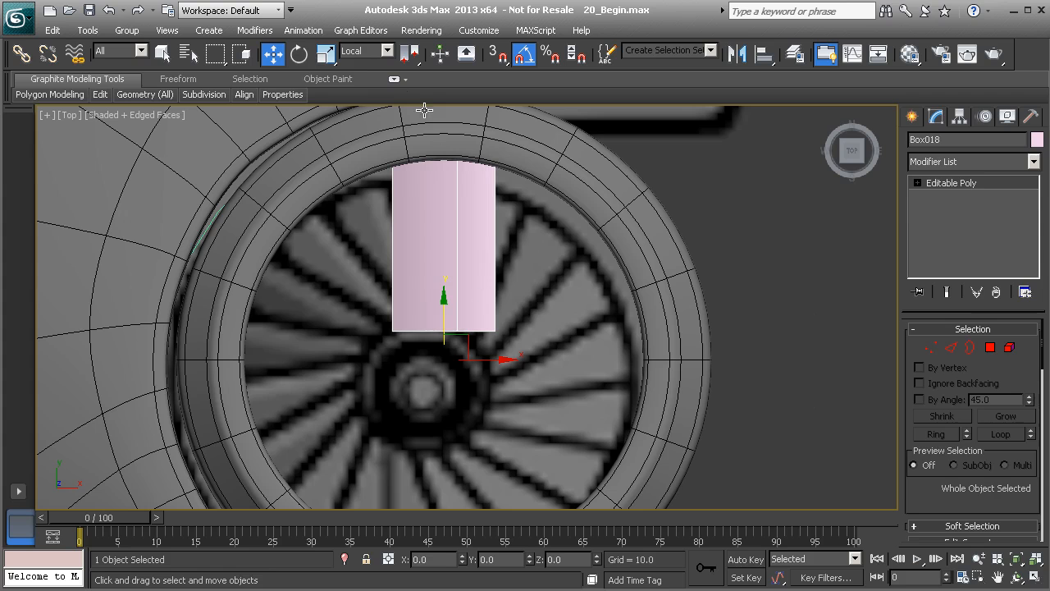
pyautogui.click(298, 53)
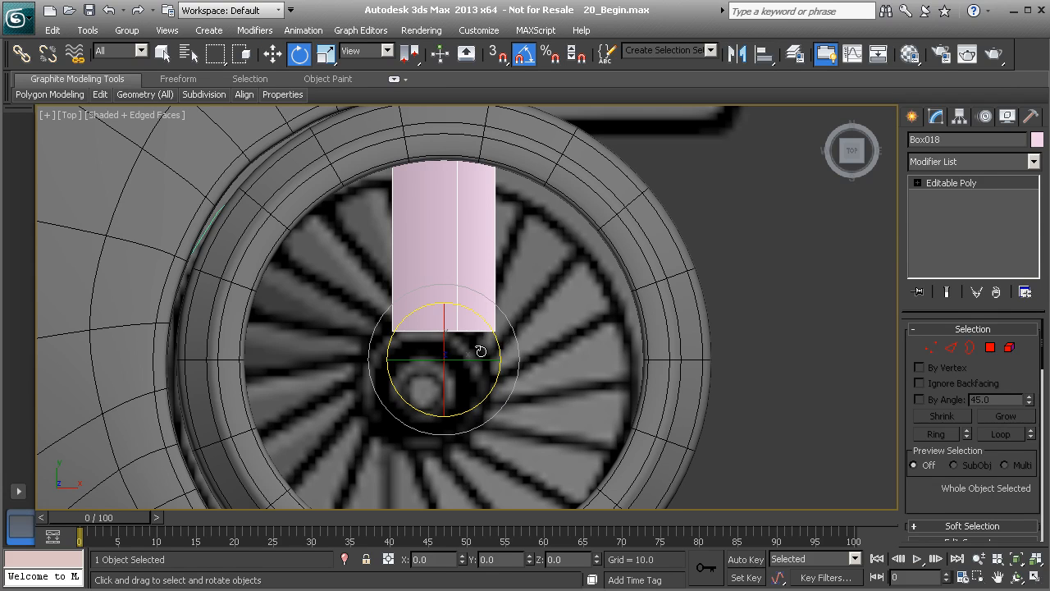
pyautogui.keyDown('shift'); pyautogui.moveTo(484, 322); pyautogui.dragTo(497, 340); pyautogui.keyUp('shift')
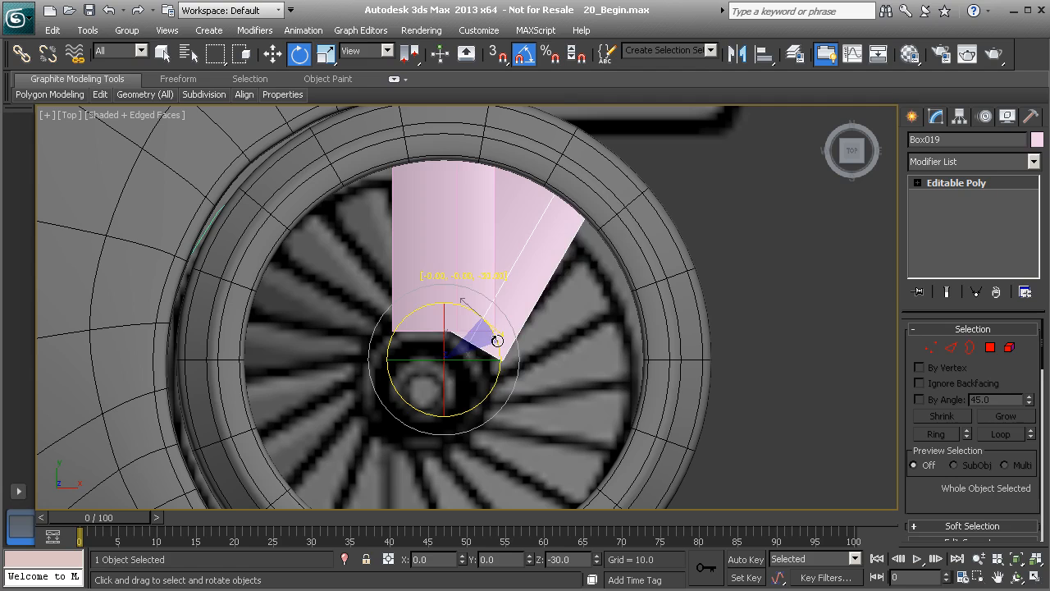
pyautogui.keyDown('shift'); pyautogui.moveTo(497, 339); pyautogui.dragTo(498, 341); pyautogui.keyUp('shift')
pyautogui.click(440, 266)
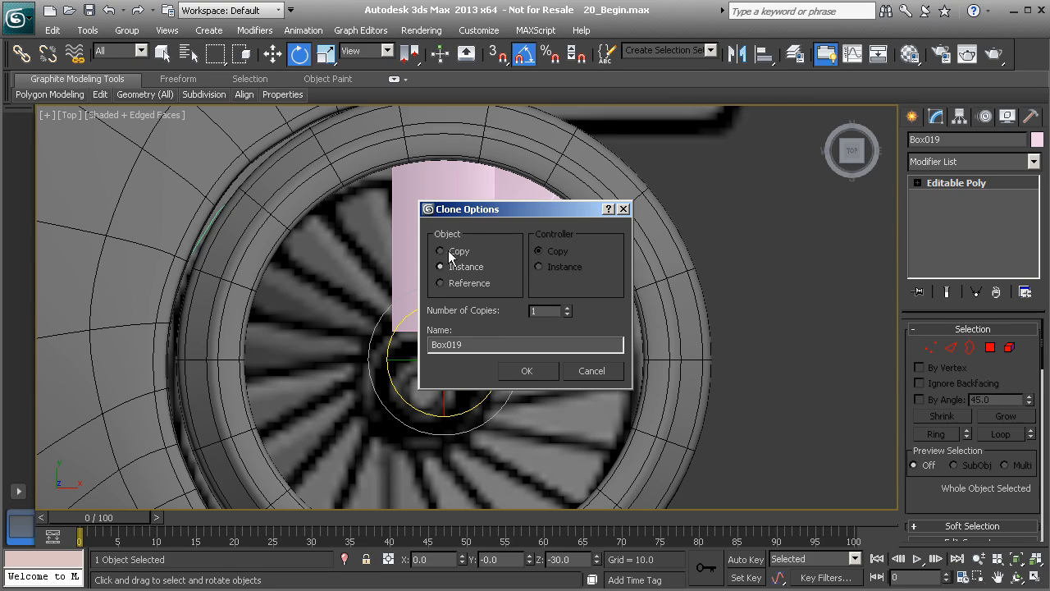
pyautogui.moveTo(477, 210)
pyautogui.mouseDown()
pyautogui.moveTo(709, 199)
pyautogui.moveTo(719, 188)
pyautogui.mouseUp()
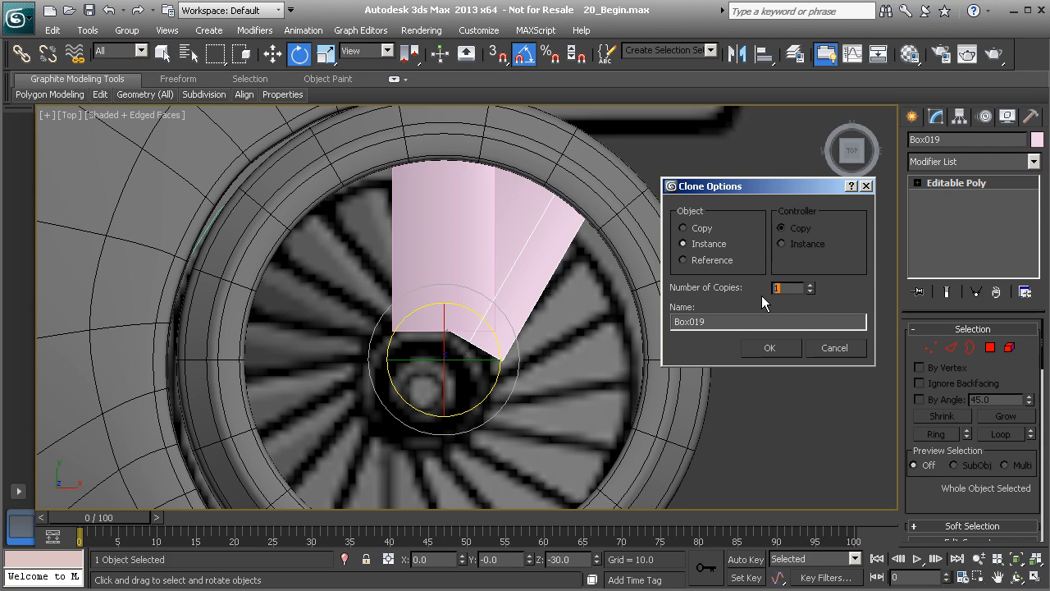
pyautogui.click(779, 348)
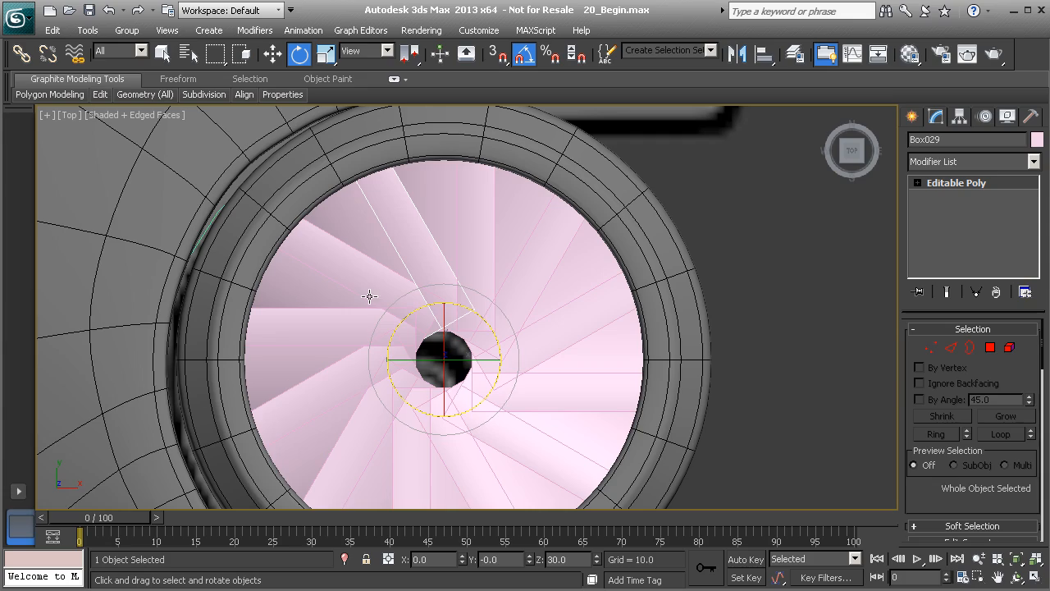
# - Isolate the selected fan blade in the perspective view
pyautogui.scroll(-3, 374, 386)
pyautogui.press('p')
pyautogui.keyDown('alt'); pyautogui.moveTo(378, 392); pyautogui.dragTo(324, 310, button='middle'); pyautogui.keyUp('alt')
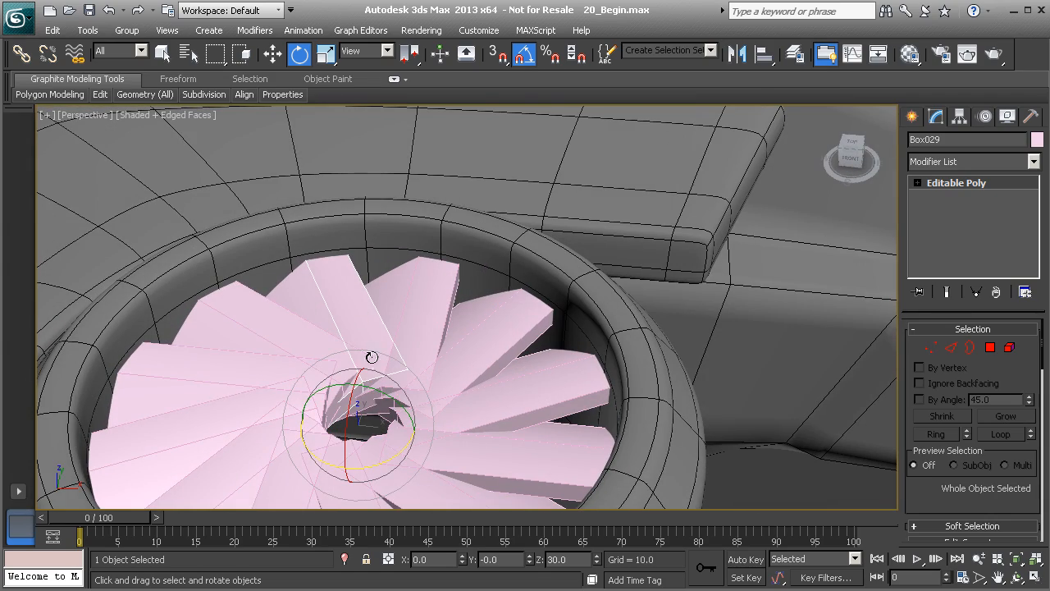
pyautogui.hotkey('alt', 'q')
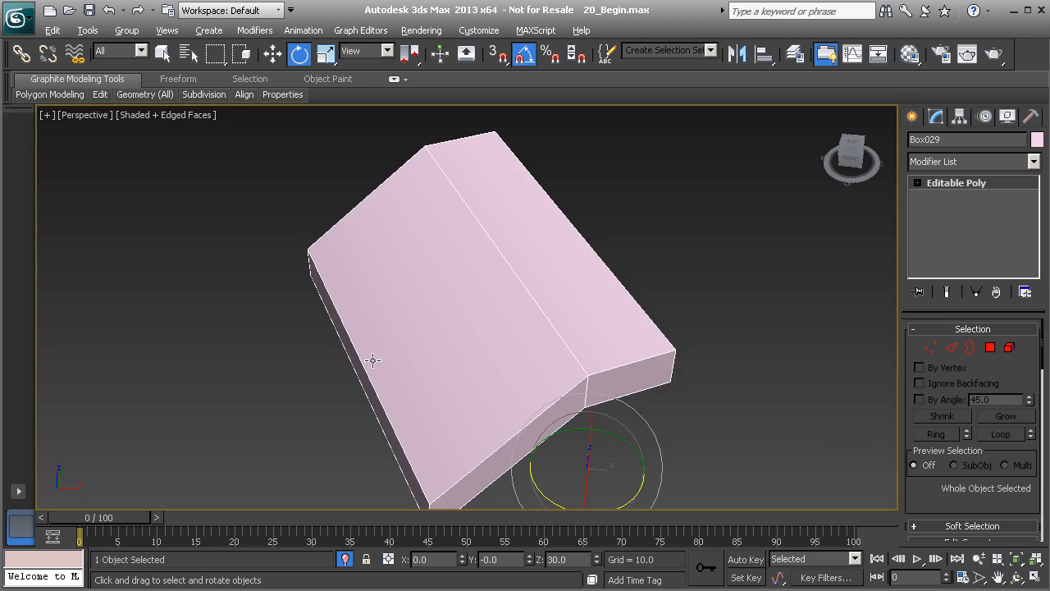
pyautogui.keyDown('alt'); pyautogui.moveTo(554, 385); pyautogui.dragTo(488, 347, button='middle'); pyautogui.keyUp('alt')
pyautogui.scroll(2, 487, 347)
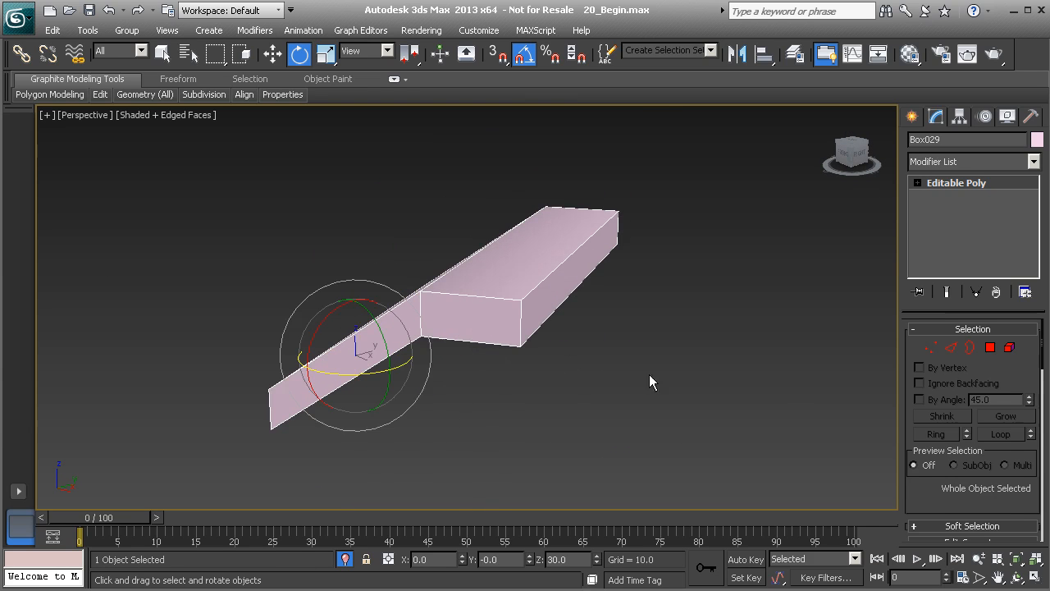
# - Raise the lower outer edge of the blade's narrow flap along Z in the View coordinate system to thin that side
pyautogui.click(953, 349)
pyautogui.keyDown('alt'); pyautogui.moveTo(551, 310); pyautogui.dragTo(493, 293, button='middle'); pyautogui.keyUp('alt')
pyautogui.click(560, 283)
pyautogui.press('w')
pyautogui.keyDown('alt'); pyautogui.moveTo(566, 285); pyautogui.dragTo(537, 262, button='middle'); pyautogui.keyUp('alt')
pyautogui.click(386, 51)
pyautogui.click(368, 68)
pyautogui.moveTo(579, 235); pyautogui.dragTo(581, 218)
pyautogui.keyDown('alt'); pyautogui.moveTo(511, 251); pyautogui.dragTo(502, 261, button='middle'); pyautogui.keyUp('alt')
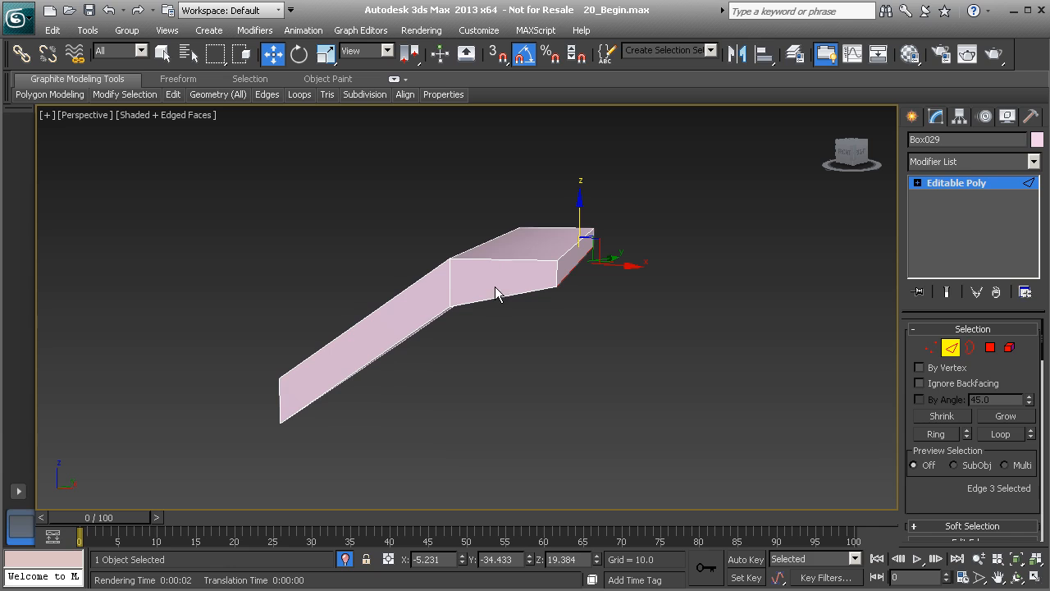
# - Raise the upper outer edge of the blade's wide flap along Z to thicken that side
pyautogui.keyDown('alt'); pyautogui.moveTo(400, 311); pyautogui.dragTo(406, 333, button='middle'); pyautogui.keyUp('alt')
pyautogui.click(435, 328)
pyautogui.moveTo(371, 296); pyautogui.dragTo(369, 275)
pyautogui.keyDown('alt'); pyautogui.moveTo(368, 277); pyautogui.dragTo(379, 307, button='middle'); pyautogui.keyUp('alt')
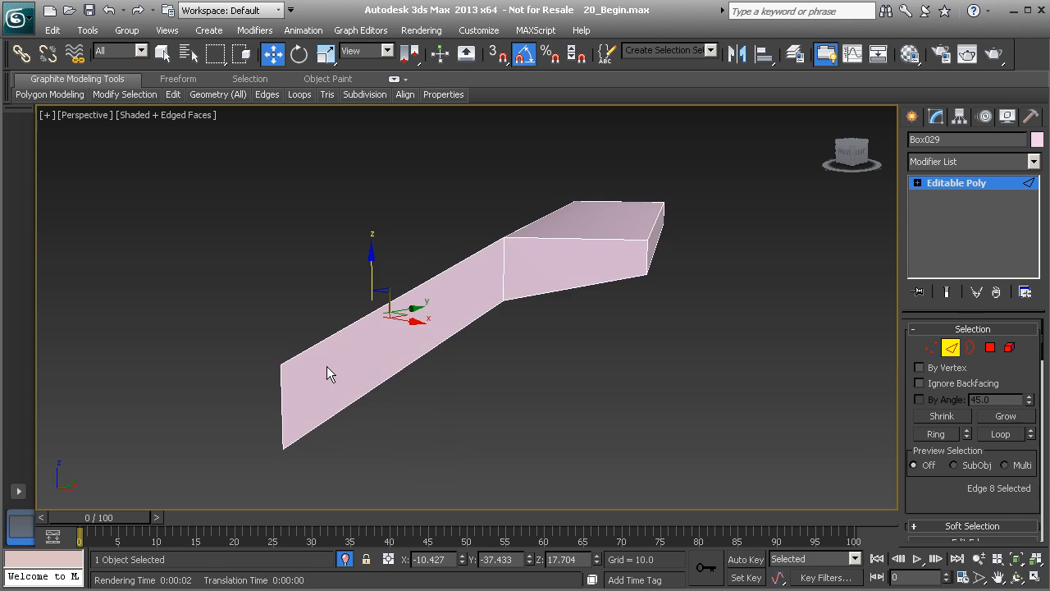
pyautogui.moveTo(500, 291)
pyautogui.keyDown('alt'); pyautogui.mouseDown(button='middle')
pyautogui.moveTo(516, 302)
pyautogui.moveTo(502, 305)
pyautogui.mouseUp(button='middle'); pyautogui.keyUp('alt')
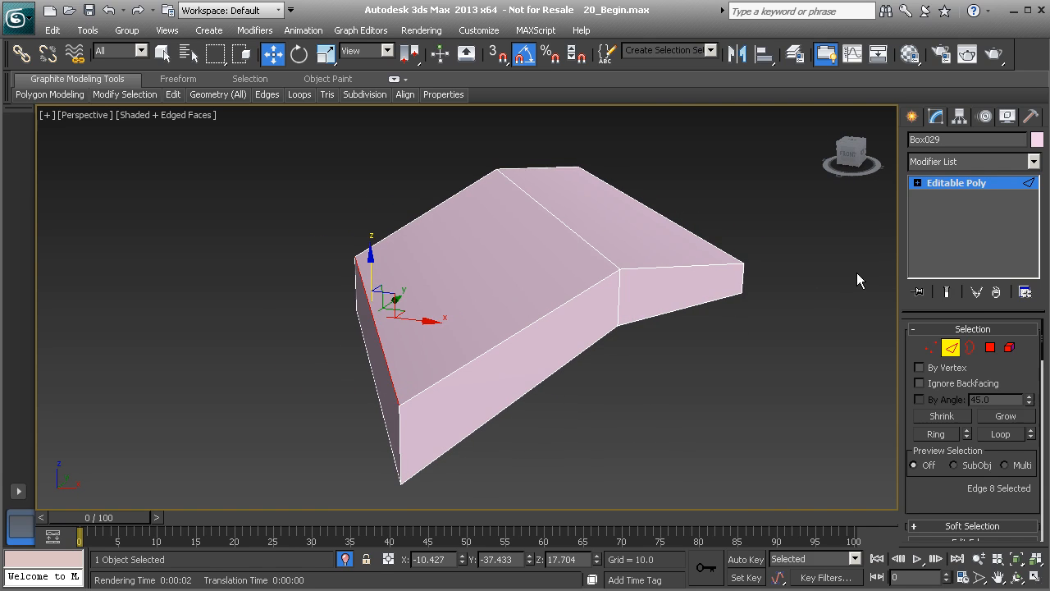
# - Apply a TurboSmooth modifier to the blade with 2 iterations and Isoline Display on
pyautogui.click(1032, 162)
pyautogui.moveTo(1037, 201); pyautogui.dragTo(1022, 548)
pyautogui.click(958, 533)
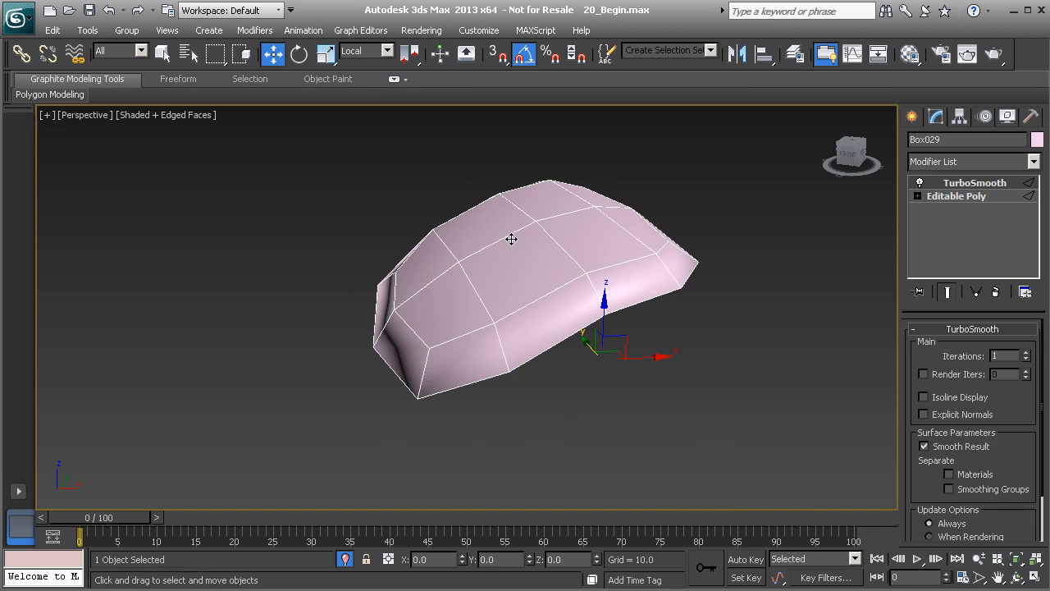
pyautogui.click(1025, 352)
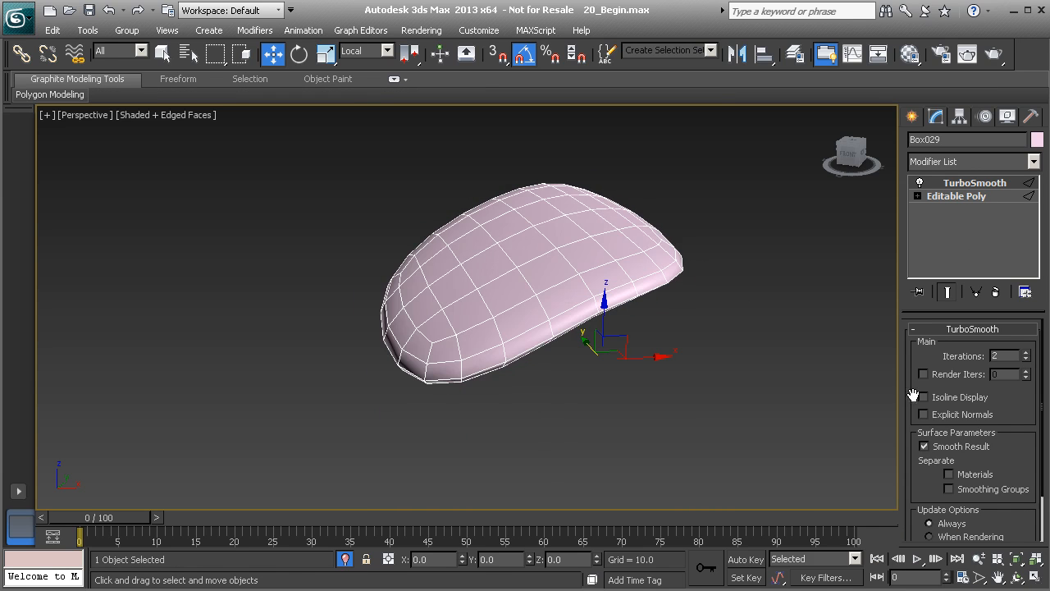
pyautogui.click(923, 397)
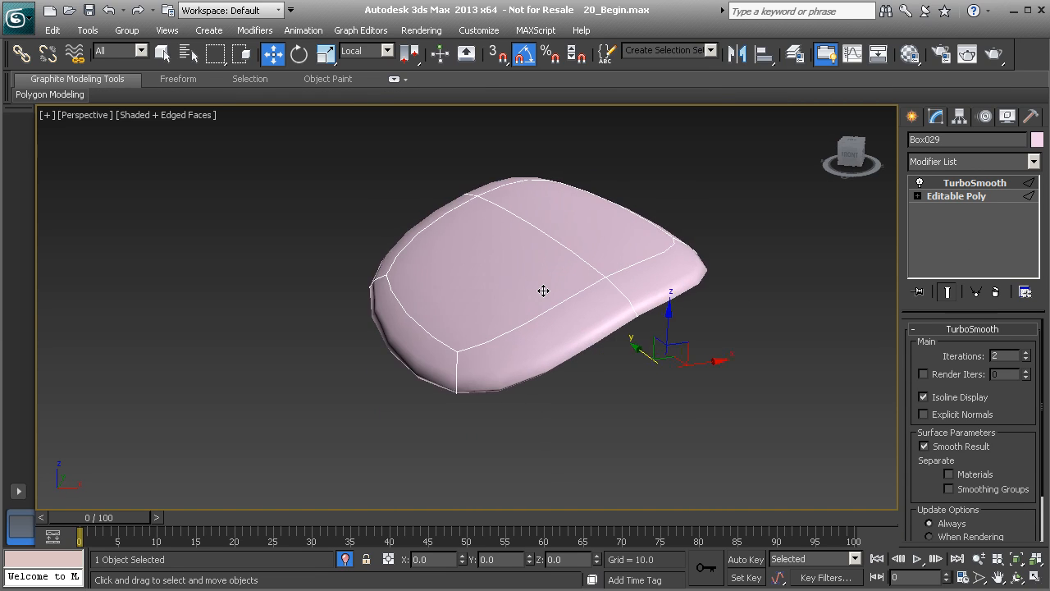
# - Show the smoothed result at the Editable Poly level and add Swift Loops near both long outer edges and on both sides of the bend
pyautogui.click(976, 196)
pyautogui.click(949, 290)
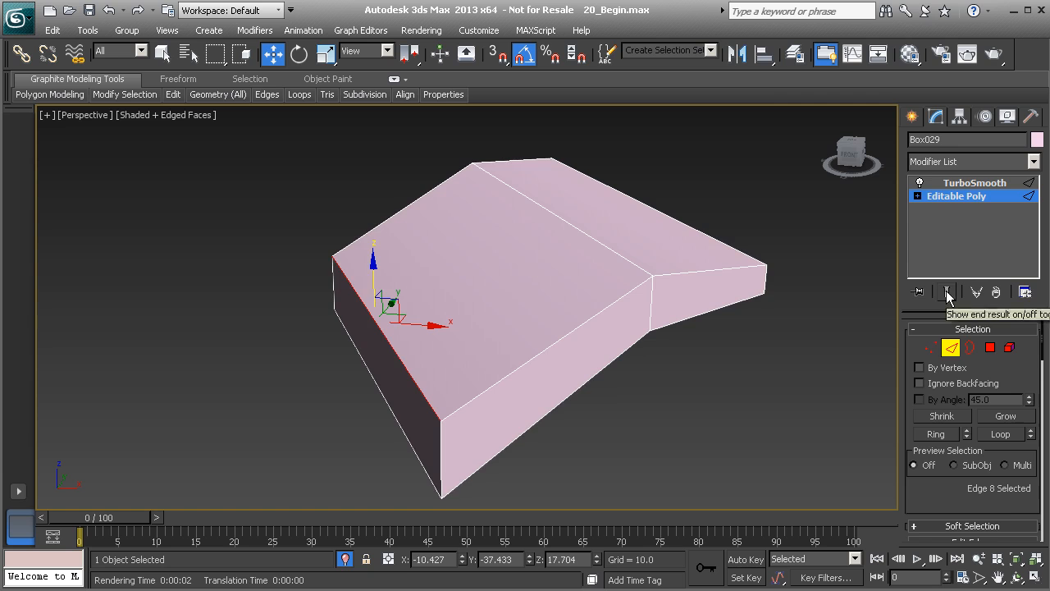
pyautogui.click(948, 291)
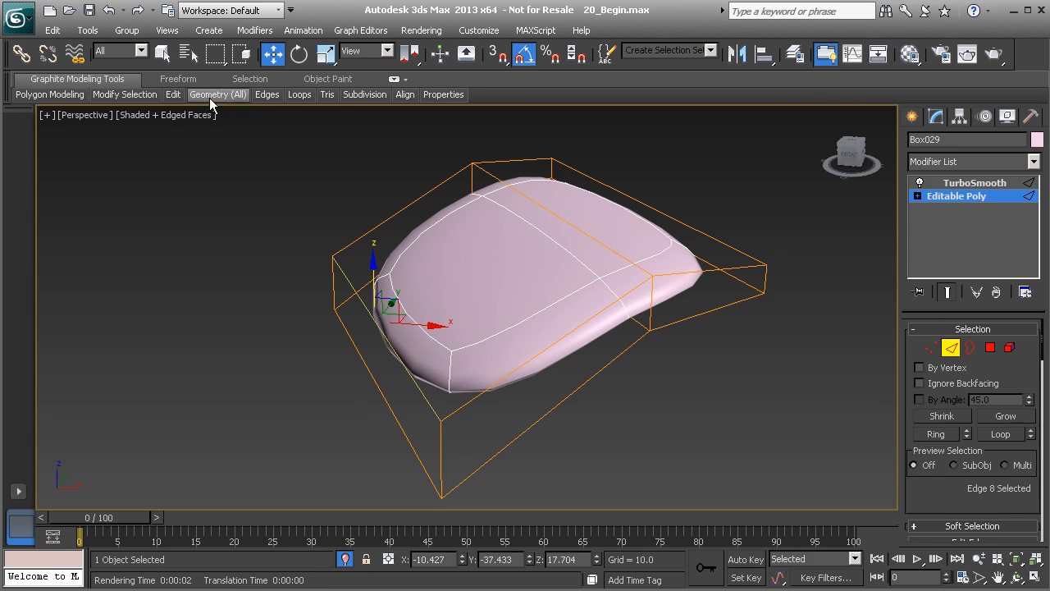
pyautogui.click(173, 95)
pyautogui.click(303, 140)
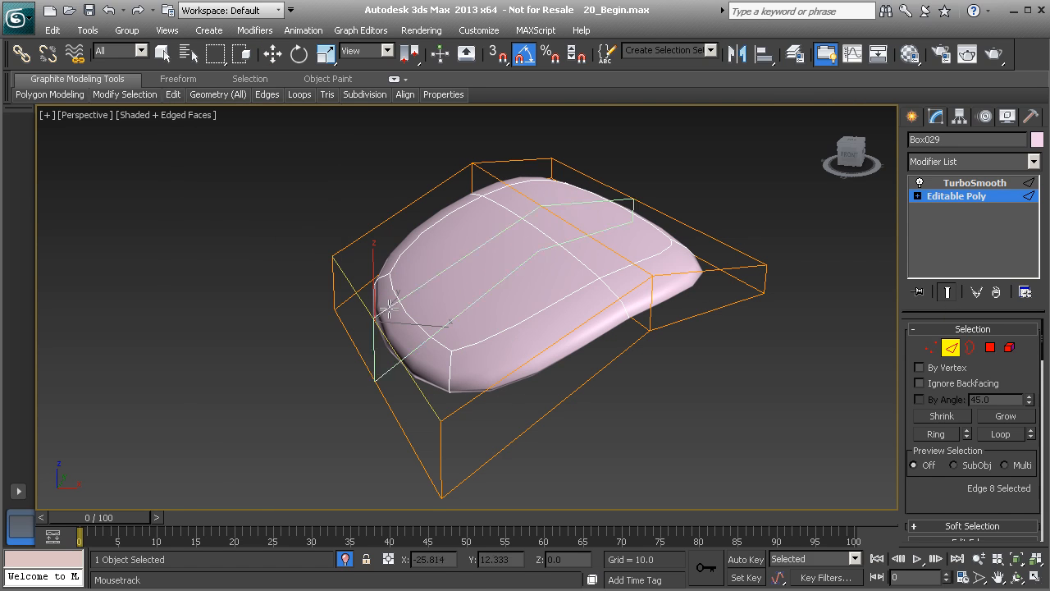
pyautogui.click(451, 420)
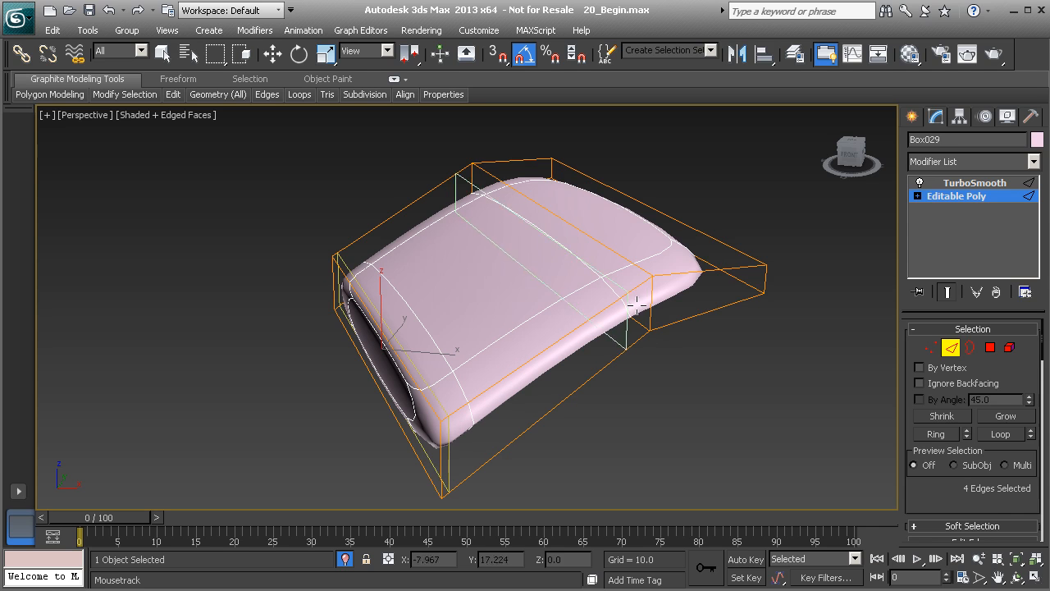
pyautogui.click(648, 280)
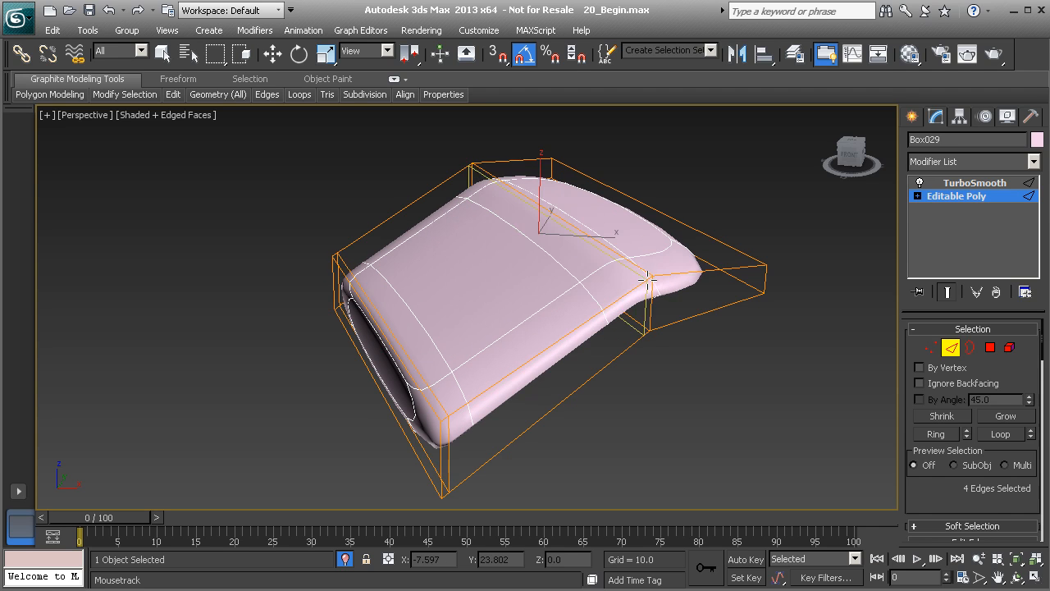
pyautogui.keyDown('alt'); pyautogui.moveTo(657, 279); pyautogui.dragTo(630, 275, button='middle'); pyautogui.keyUp('alt')
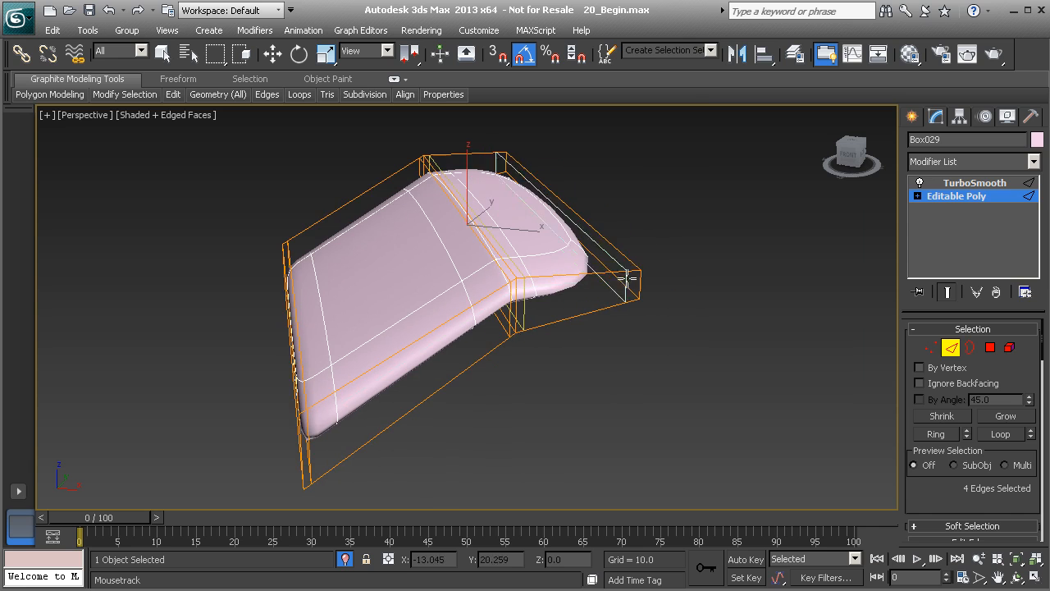
pyautogui.click(629, 276)
# - Add Swift Loops across the blade close to each of its two ends to sharpen them
pyautogui.keyDown('alt'); pyautogui.moveTo(545, 275); pyautogui.dragTo(616, 316, button='middle'); pyautogui.keyUp('alt')
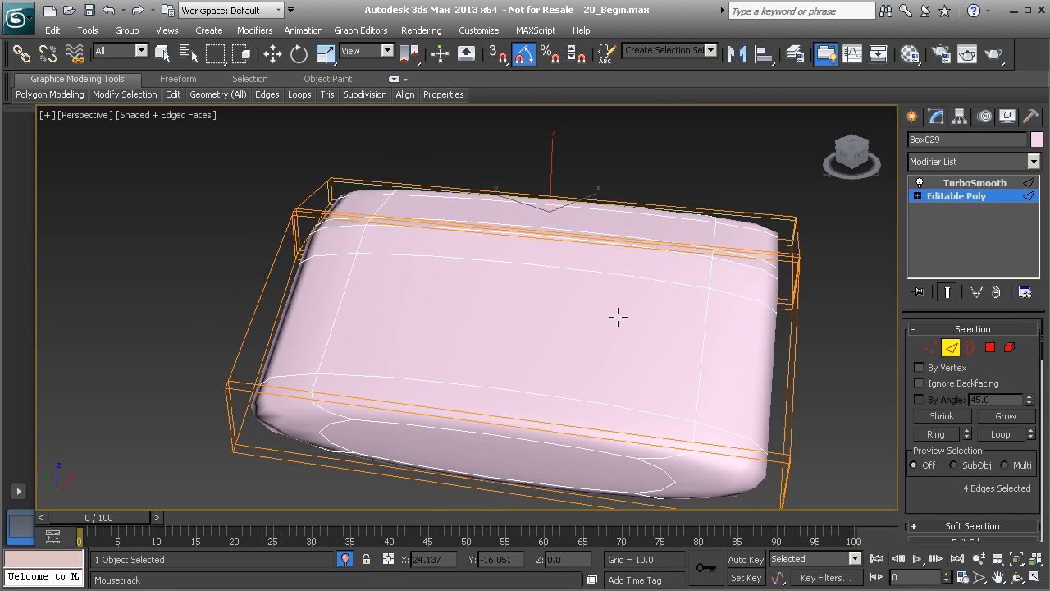
pyautogui.click(779, 255)
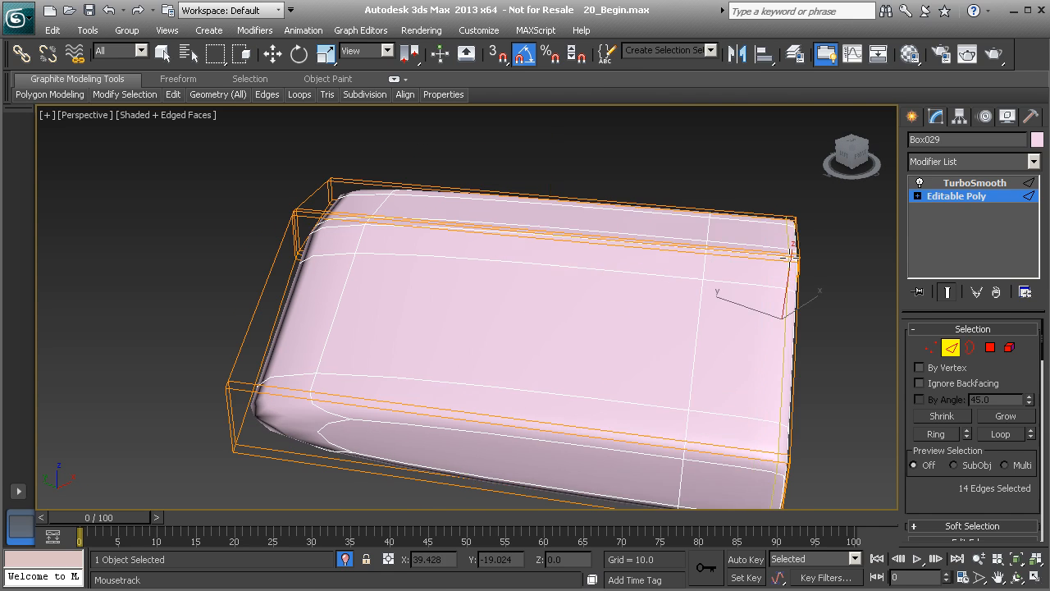
pyautogui.keyDown('alt'); pyautogui.moveTo(424, 297); pyautogui.dragTo(473, 292, button='middle'); pyautogui.keyUp('alt')
pyautogui.moveTo(314, 330); pyautogui.dragTo(452, 279, button='middle')
pyautogui.click(280, 303)
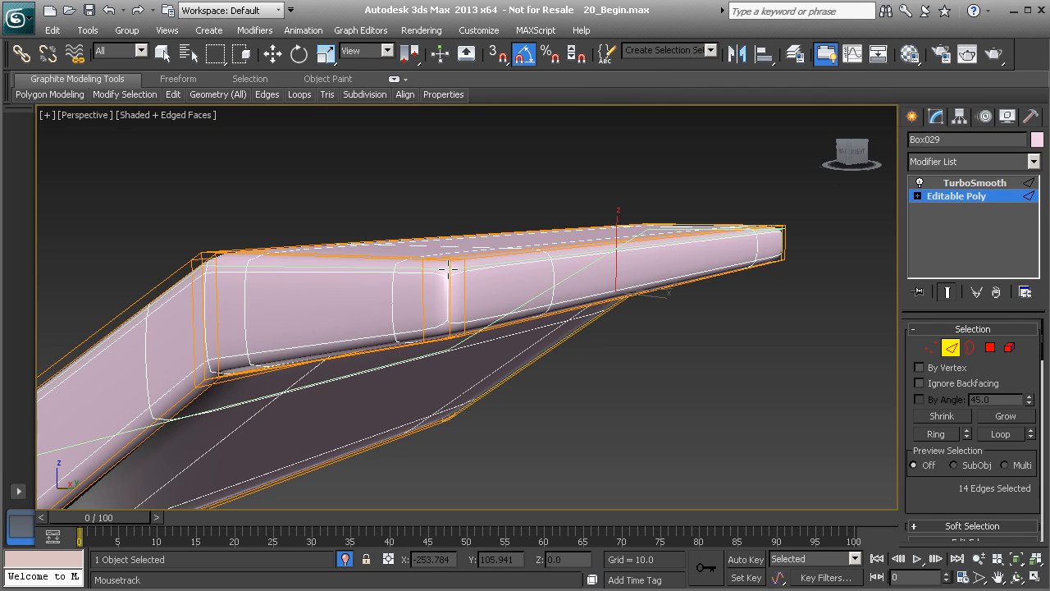
# - Add Swift Loops around the blade's thickness close to its upper and lower faces, and leave the loop tool
pyautogui.click(448, 269)
pyautogui.keyDown('alt'); pyautogui.moveTo(374, 307); pyautogui.dragTo(495, 317, button='middle'); pyautogui.keyUp('alt')
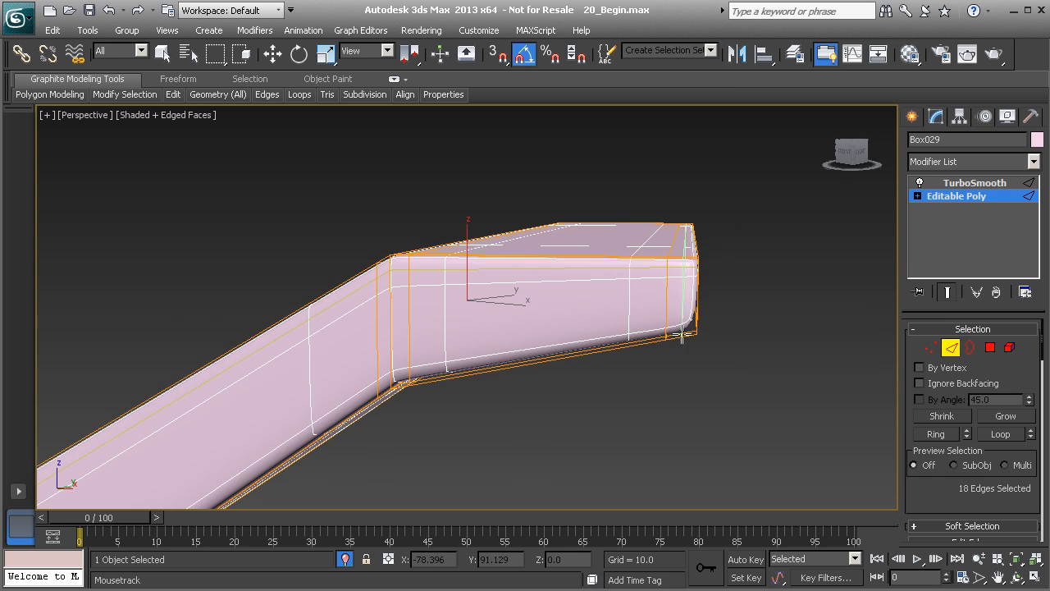
pyautogui.keyDown('alt'); pyautogui.moveTo(699, 323); pyautogui.dragTo(611, 332, button='middle'); pyautogui.keyUp('alt')
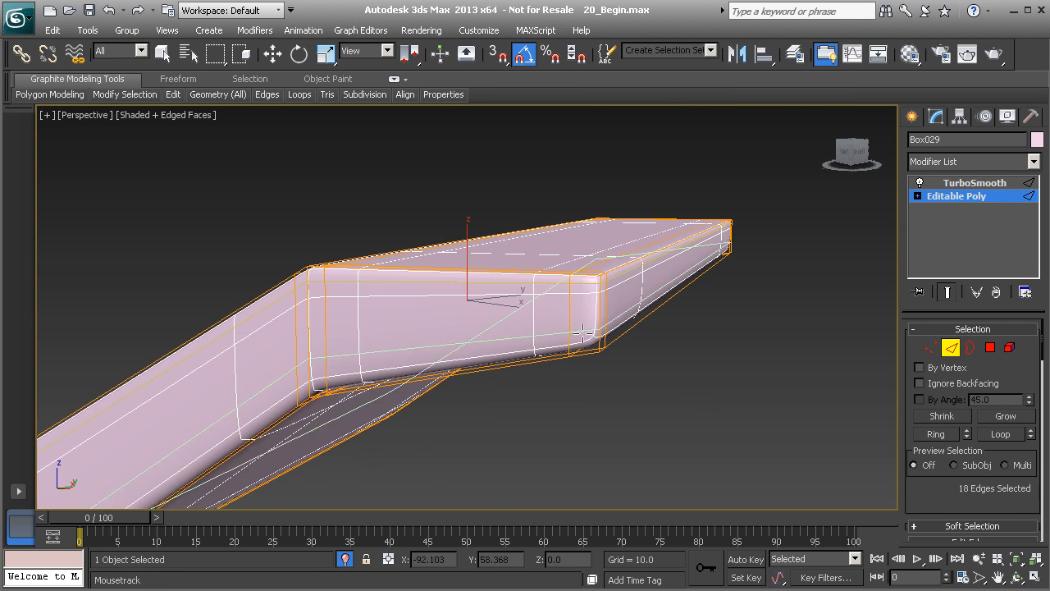
pyautogui.click(599, 339)
pyautogui.press('w')
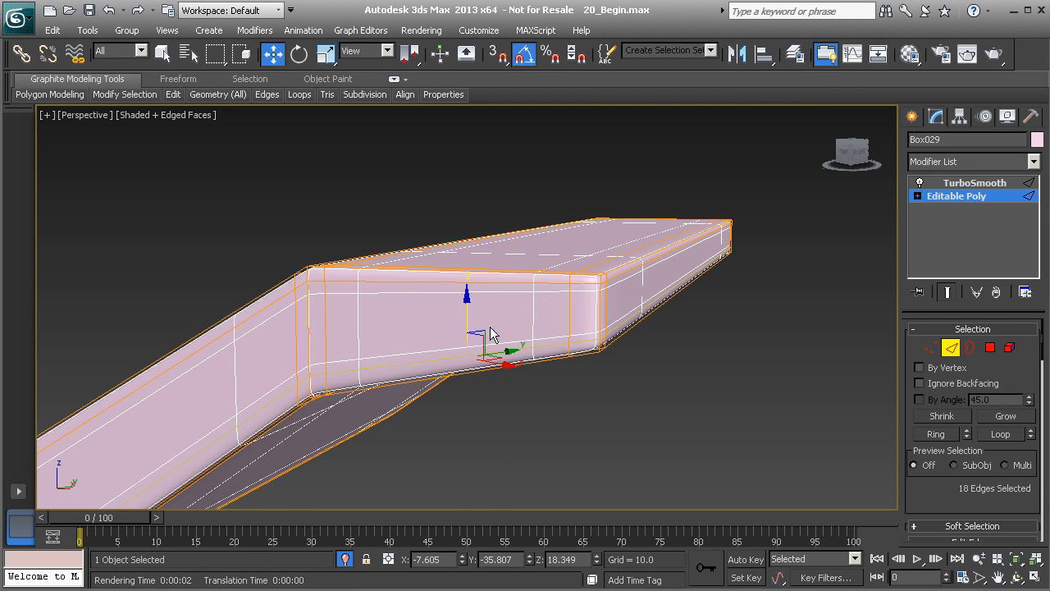
# - Leave edge editing, deselect the blade and end isolation to bring back the whole aircraft
pyautogui.scroll(-5, 477, 348)
pyautogui.keyDown('alt'); pyautogui.moveTo(431, 345); pyautogui.dragTo(492, 338, button='middle'); pyautogui.keyUp('alt')
pyautogui.scroll(4, 492, 338)
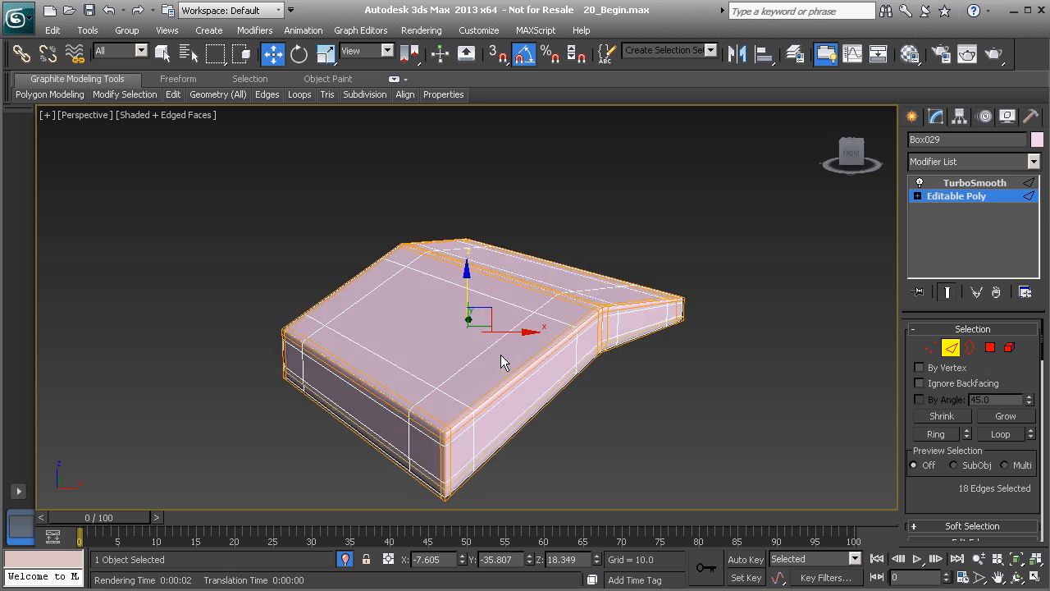
pyautogui.click(951, 348)
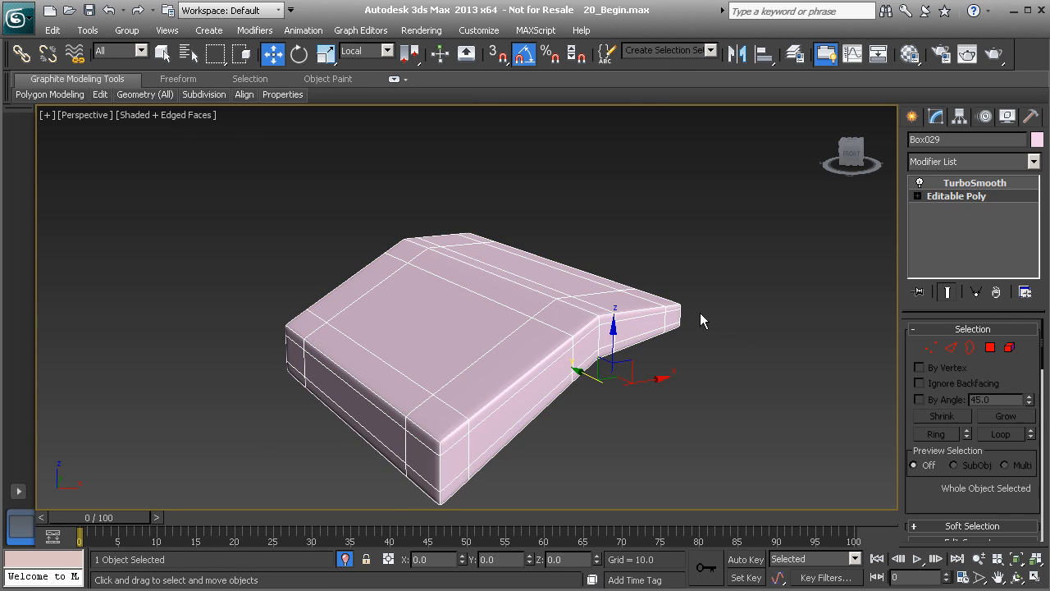
pyautogui.click(736, 295)
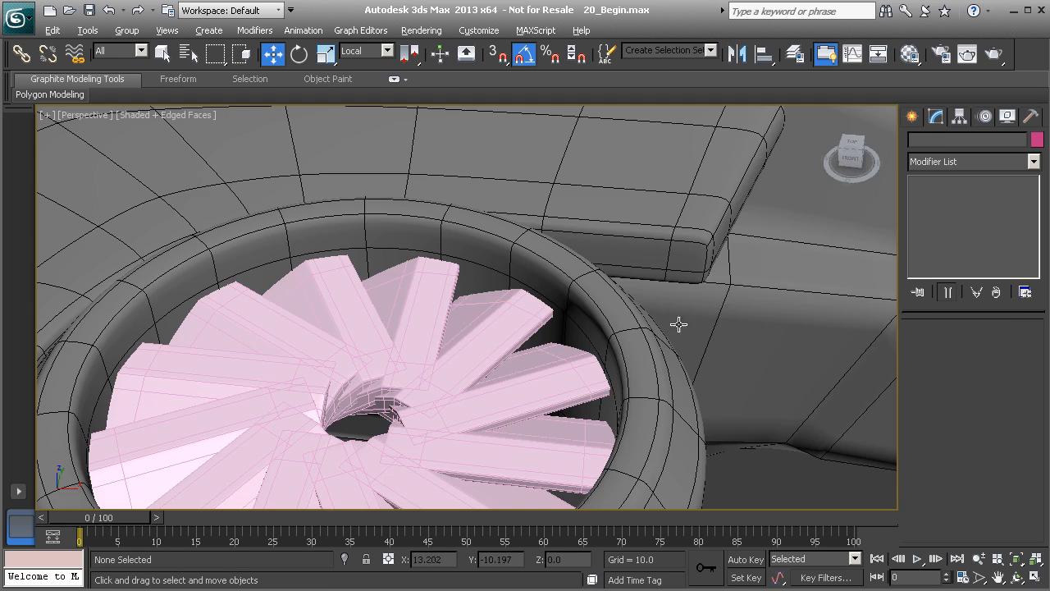
# - Examine the smoothed fan blades inside the engine ring from close up and from farther away
pyautogui.scroll(5, 426, 373)
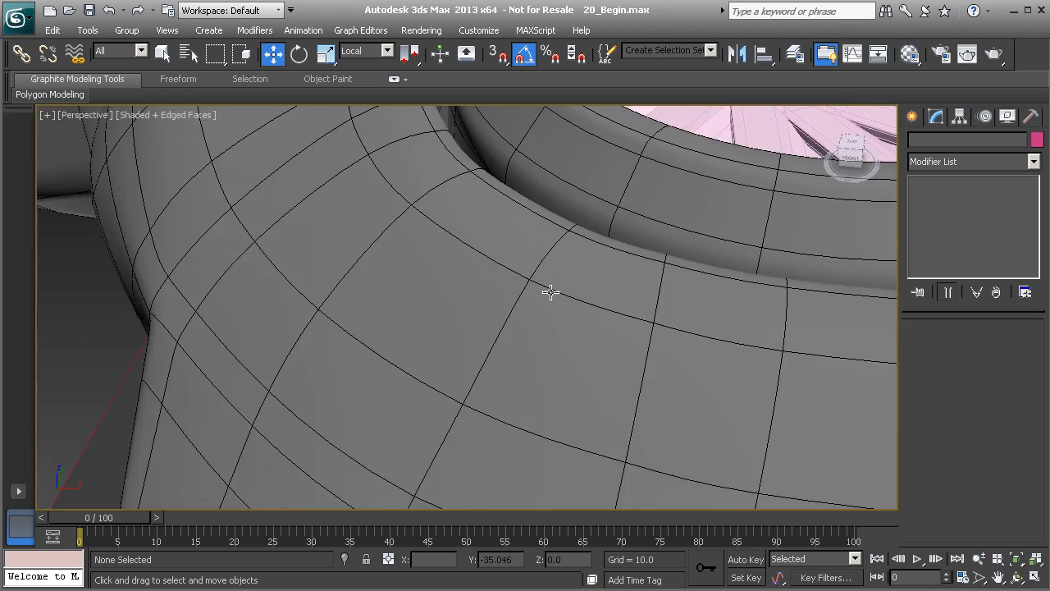
pyautogui.scroll(-10, 489, 338)
pyautogui.scroll(15, 452, 346)
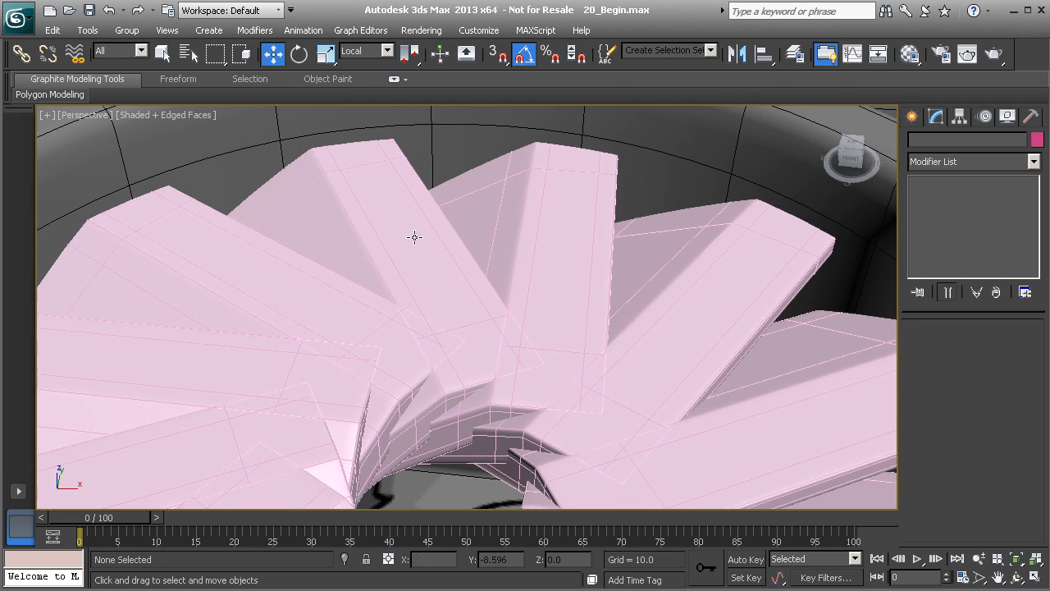
pyautogui.scroll(-4, 522, 305)
pyautogui.keyDown('alt'); pyautogui.moveTo(523, 305); pyautogui.dragTo(472, 329, button='middle'); pyautogui.keyUp('alt')
pyautogui.scroll(-4, 441, 287)
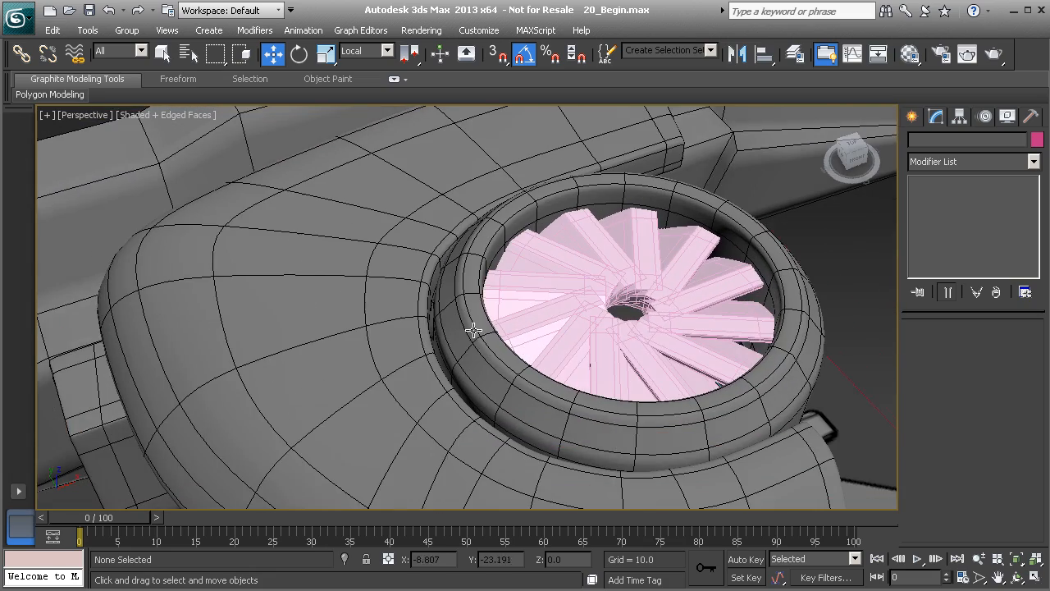
pyautogui.moveTo(630, 319); pyautogui.dragTo(516, 304, button='middle')
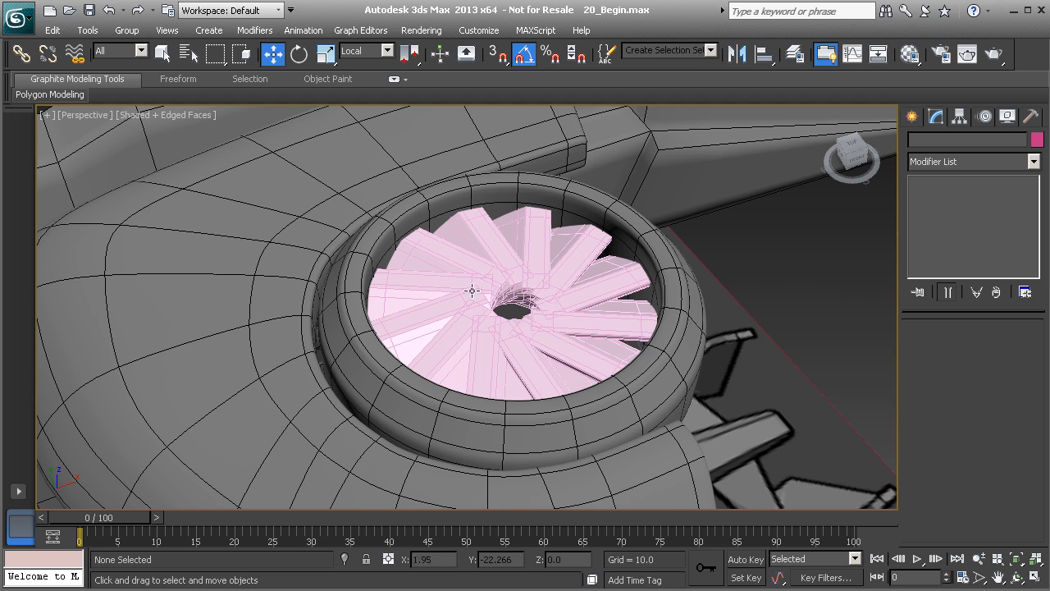
# - Examine the fan and its hub in the reference drawing beneath the aircraft
pyautogui.keyDown('alt'); pyautogui.moveTo(522, 304); pyautogui.dragTo(526, 268, button='middle'); pyautogui.keyUp('alt')
pyautogui.moveTo(538, 368); pyautogui.dragTo(426, 230, button='middle')
pyautogui.moveTo(506, 385); pyautogui.dragTo(439, 205, button='middle')
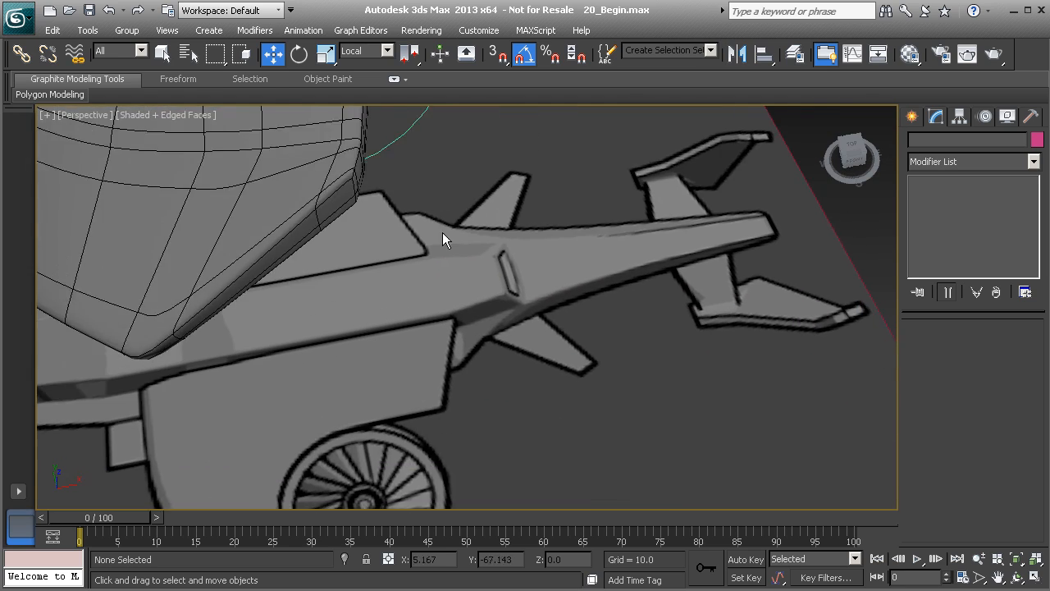
pyautogui.moveTo(379, 492); pyautogui.dragTo(393, 386, button='middle')
pyautogui.moveTo(424, 246); pyautogui.dragTo(457, 410, button='middle')
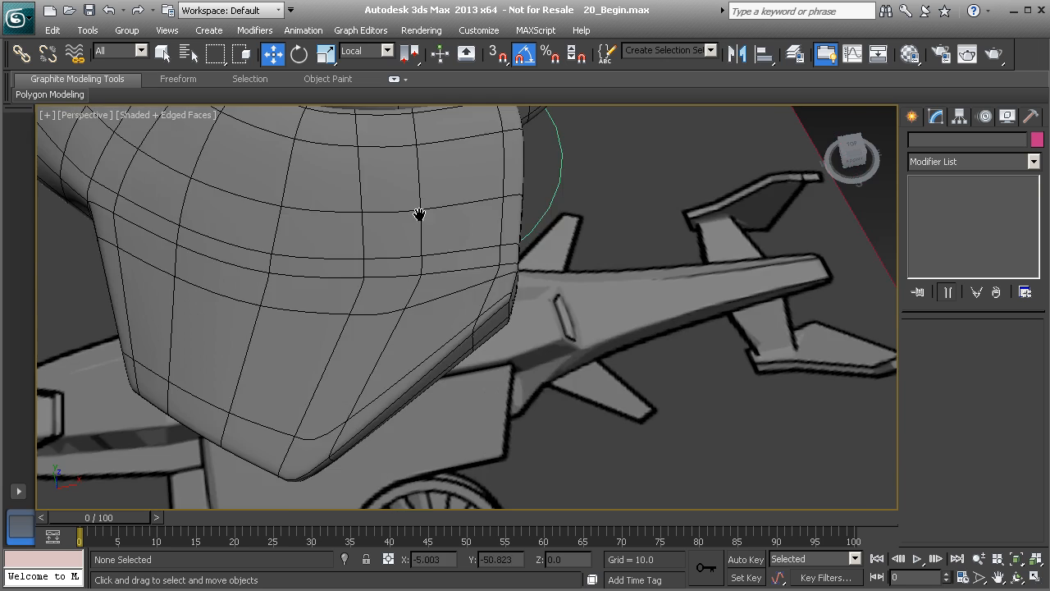
pyautogui.moveTo(420, 215); pyautogui.dragTo(443, 328, button='middle')
pyautogui.scroll(-3, 443, 328)
# - In the top view, create a cylinder about 2.3 high at the centre of the fan and set its radius to 3.5
pyautogui.press('t')
pyautogui.click(911, 115)
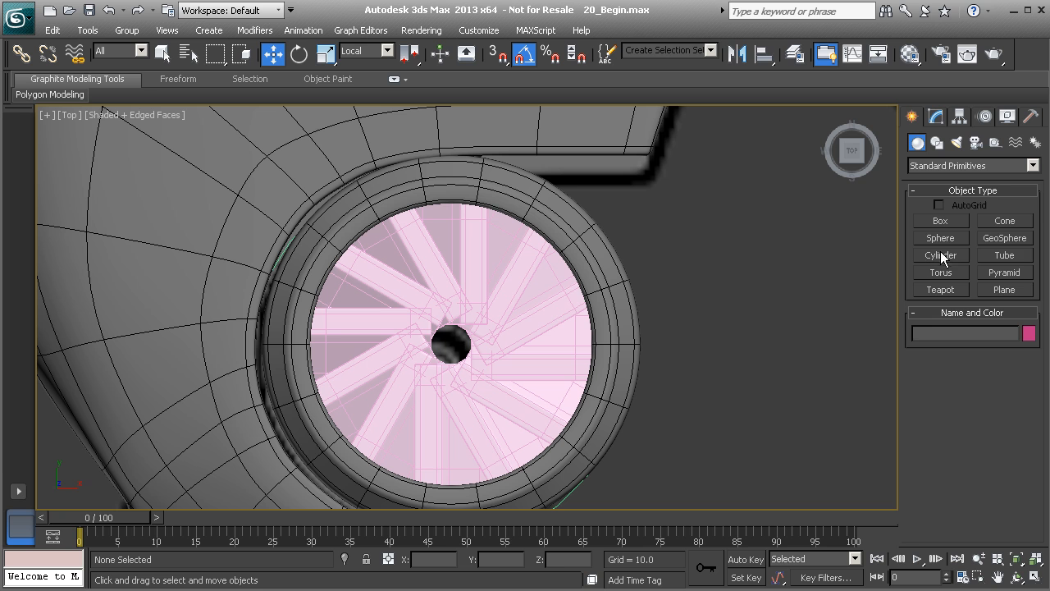
pyautogui.click(941, 255)
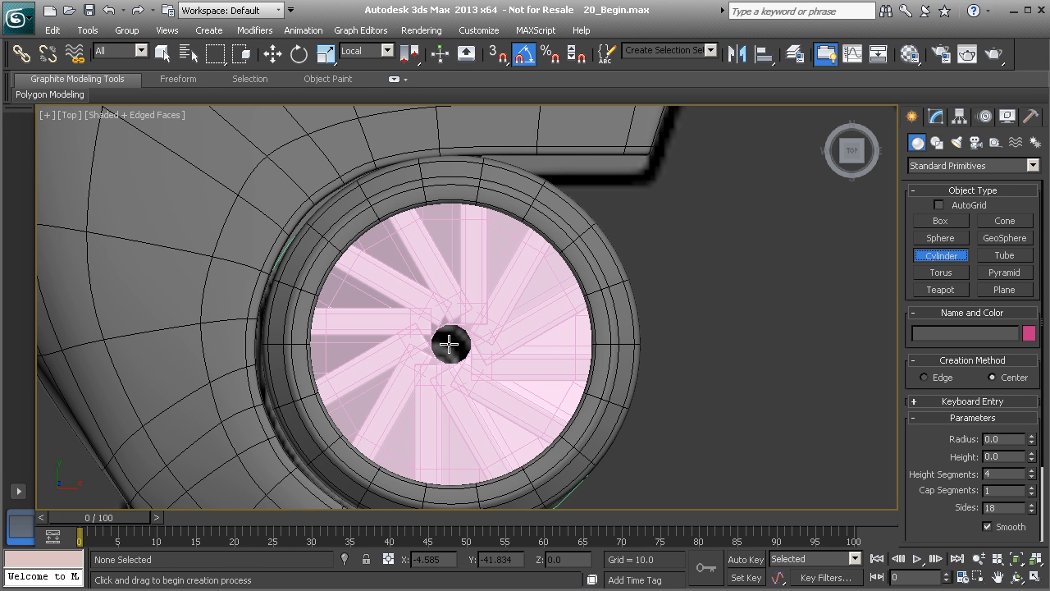
pyautogui.moveTo(450, 344); pyautogui.dragTo(438, 301)
pyautogui.press('F3')
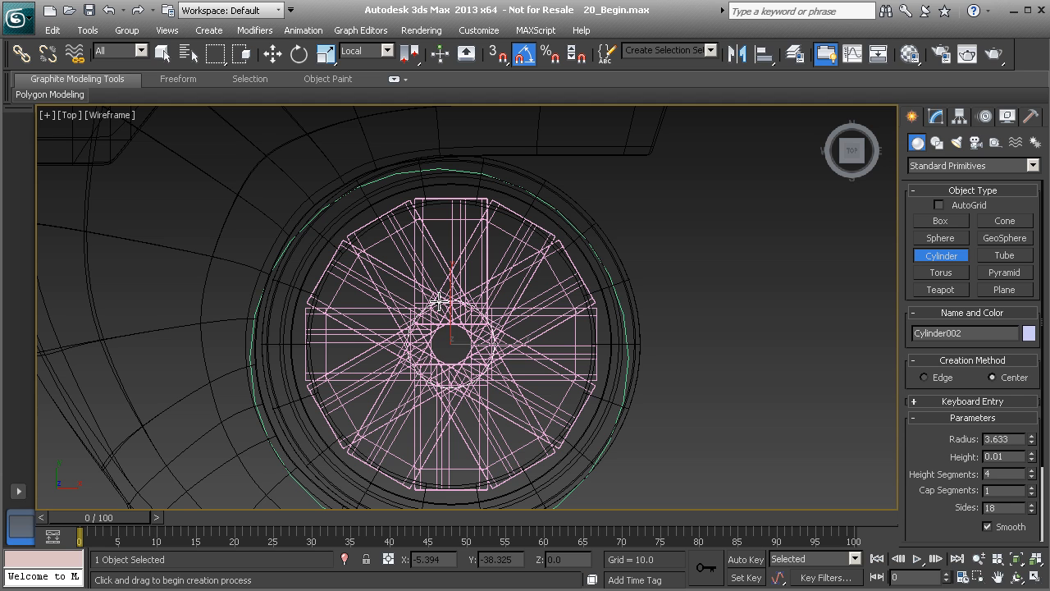
pyautogui.moveTo(439, 301); pyautogui.dragTo(439, 301)
pyautogui.click(450, 274)
pyautogui.doubleClick(1001, 439)
pyautogui.write('3.5')
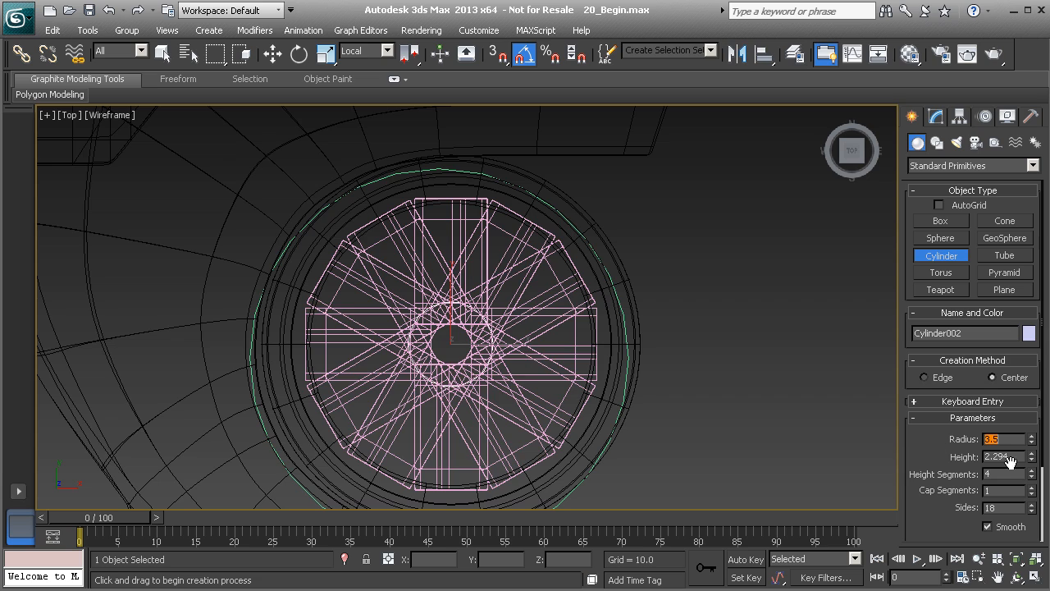
# - In the perspective view, move the hub cylinder straight up into the engine ring, level with the fan blades
pyautogui.press('F3')
pyautogui.press('p')
pyautogui.keyDown('alt'); pyautogui.moveTo(484, 425); pyautogui.dragTo(328, 127, button='middle'); pyautogui.keyUp('alt')
pyautogui.click(274, 61)
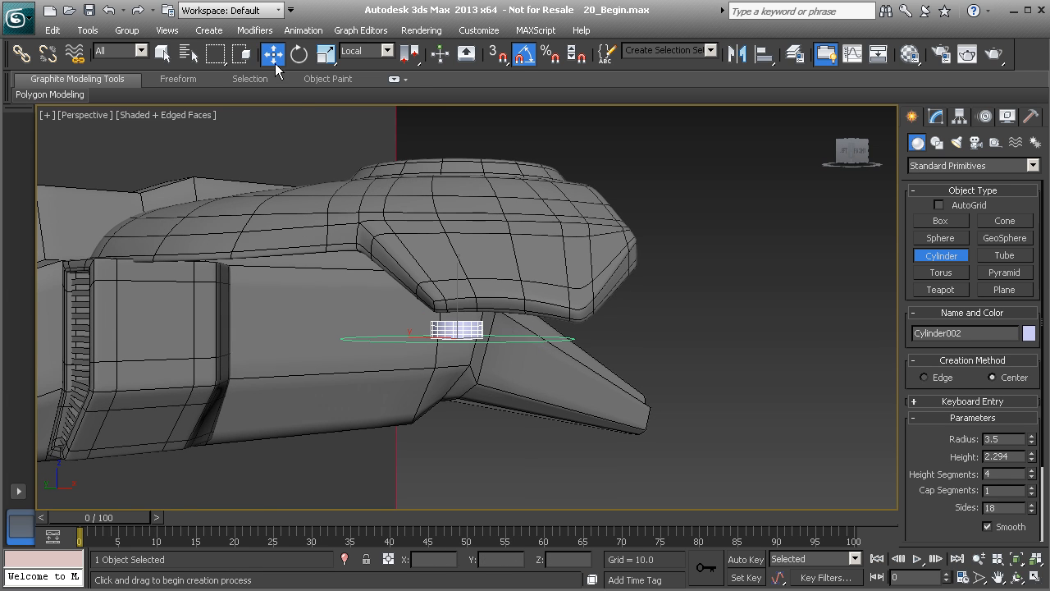
pyautogui.moveTo(457, 294); pyautogui.dragTo(457, 166)
pyautogui.keyDown('alt'); pyautogui.moveTo(460, 166); pyautogui.dragTo(481, 255, button='middle'); pyautogui.keyUp('alt')
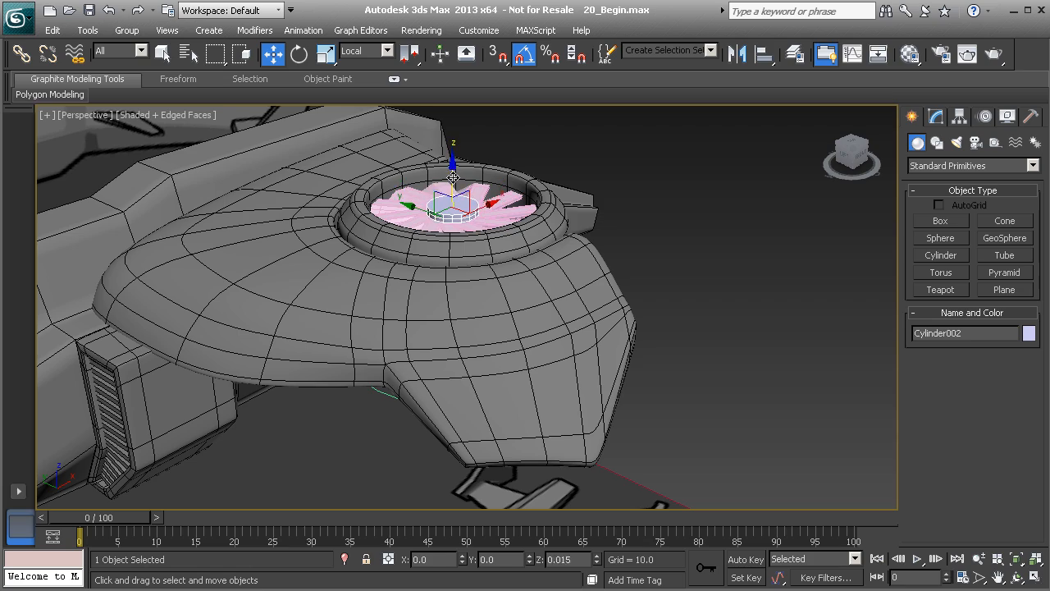
pyautogui.scroll(8, 447, 200)
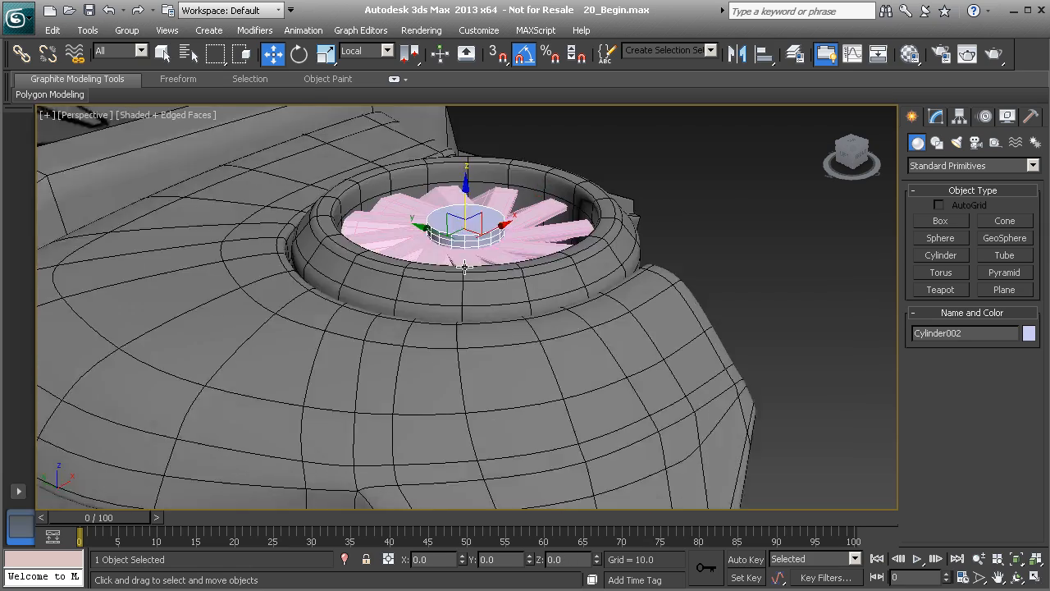
# - Increase the hub cylinder's height to about 6.8 and lower it so it passes down through the blades
pyautogui.keyDown('alt'); pyautogui.moveTo(436, 335); pyautogui.dragTo(434, 264, button='middle'); pyautogui.keyUp('alt')
pyautogui.click(936, 116)
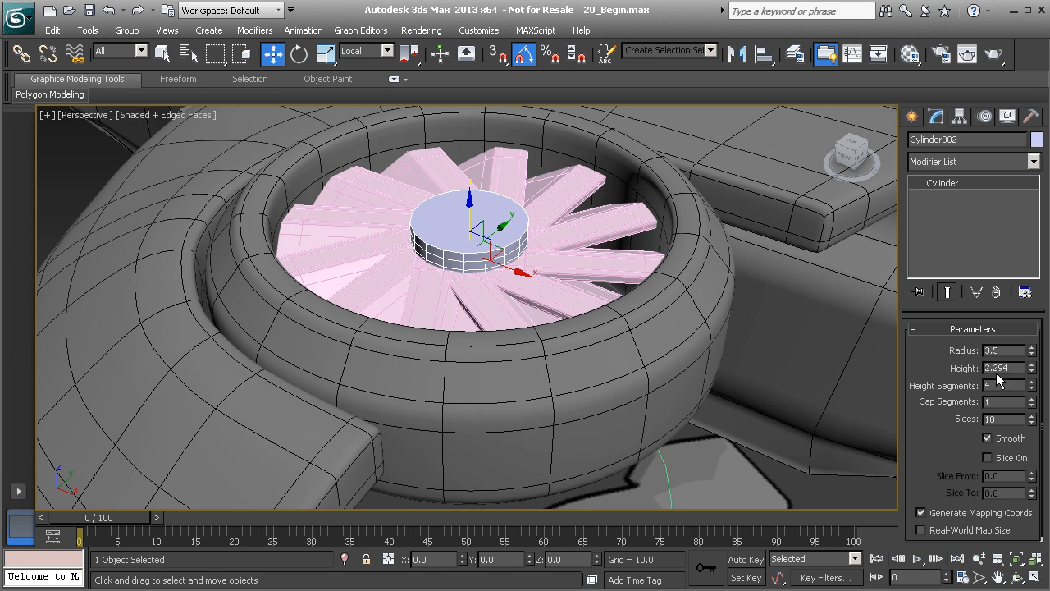
pyautogui.moveTo(1031, 374); pyautogui.dragTo(1033, 335)
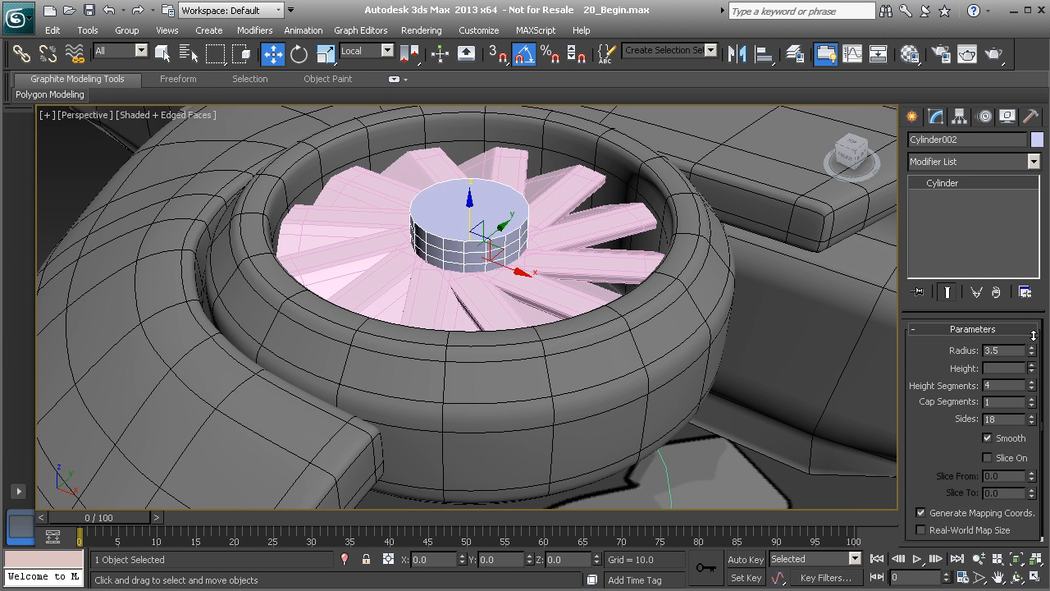
pyautogui.moveTo(1030, 245); pyautogui.dragTo(1030, 222)
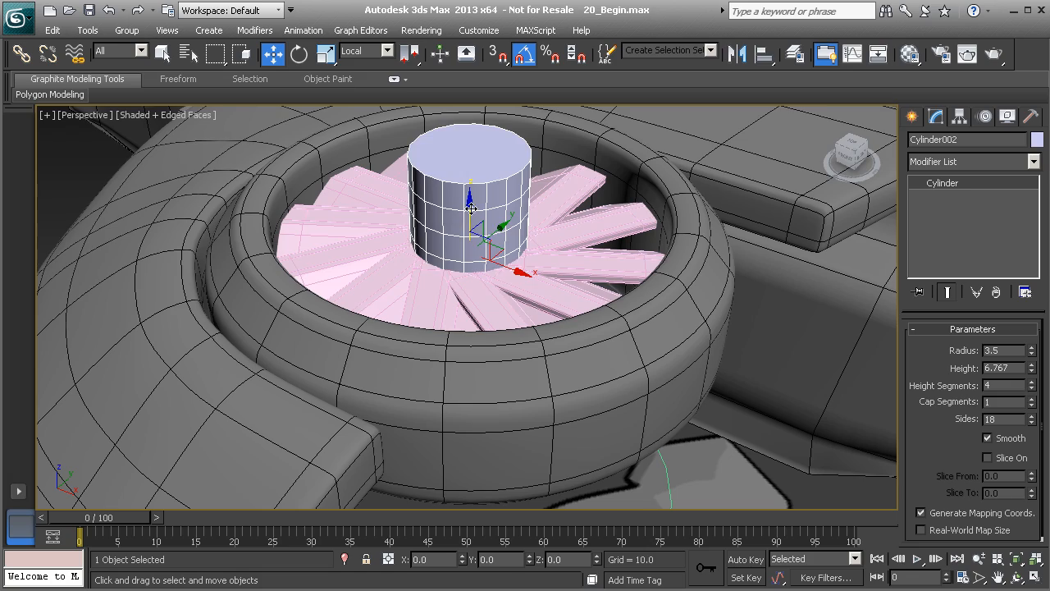
pyautogui.moveTo(471, 208); pyautogui.dragTo(472, 248)
pyautogui.keyDown('alt'); pyautogui.moveTo(472, 261); pyautogui.dragTo(489, 277, button='middle'); pyautogui.keyUp('alt')
pyautogui.moveTo(467, 273); pyautogui.dragTo(469, 273)
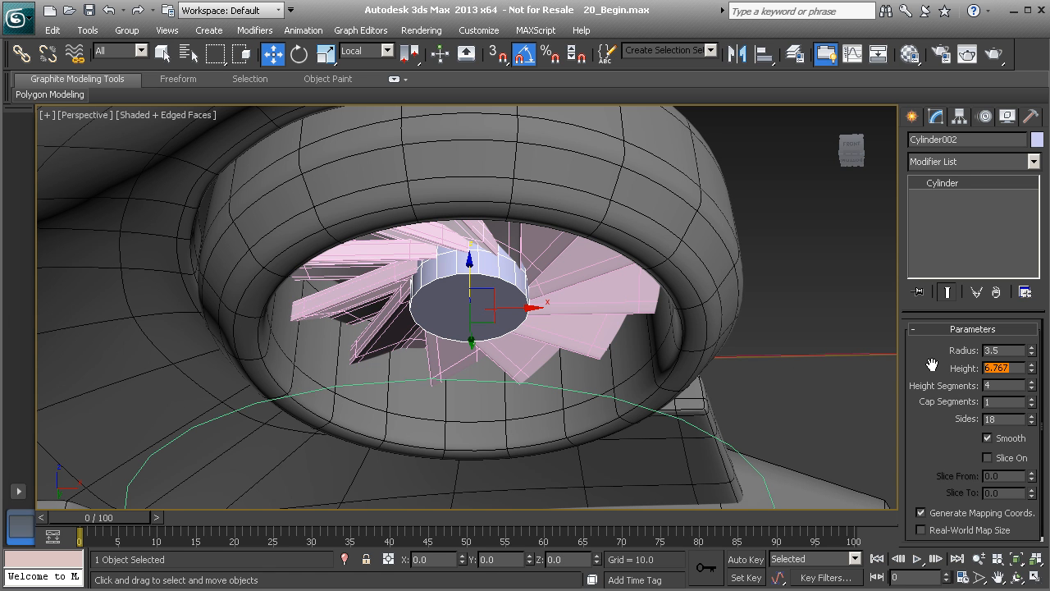
# - Set the hub cylinder's height to 7 and lower the cylinder slightly along Z
pyautogui.press('Return')
pyautogui.write('7')
pyautogui.press('Return')
pyautogui.keyDown('alt'); pyautogui.moveTo(577, 334); pyautogui.dragTo(506, 410, button='middle'); pyautogui.keyUp('alt')
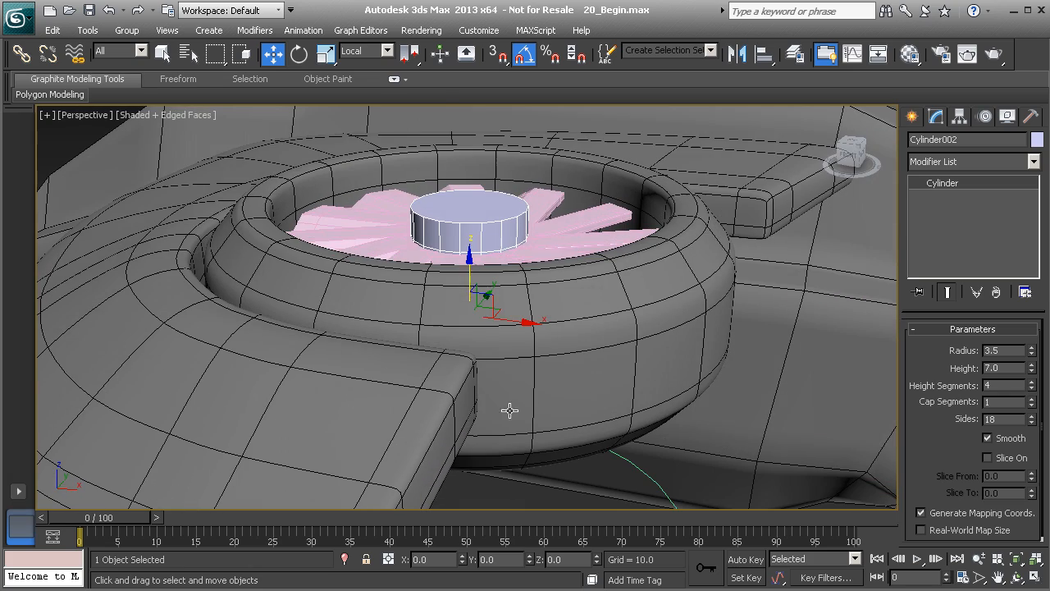
pyautogui.moveTo(474, 285); pyautogui.dragTo(470, 275)
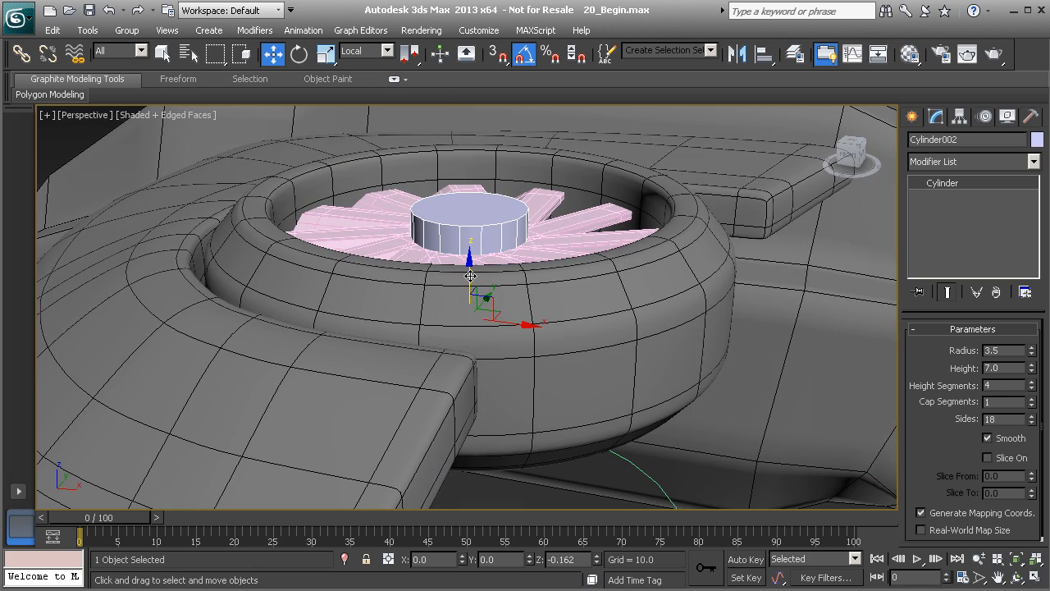
# - Convert the hub cylinder to an Editable Poly
pyautogui.keyDown('alt'); pyautogui.moveTo(456, 240); pyautogui.dragTo(437, 322, button='middle'); pyautogui.keyUp('alt')
pyautogui.scroll(5, 448, 269)
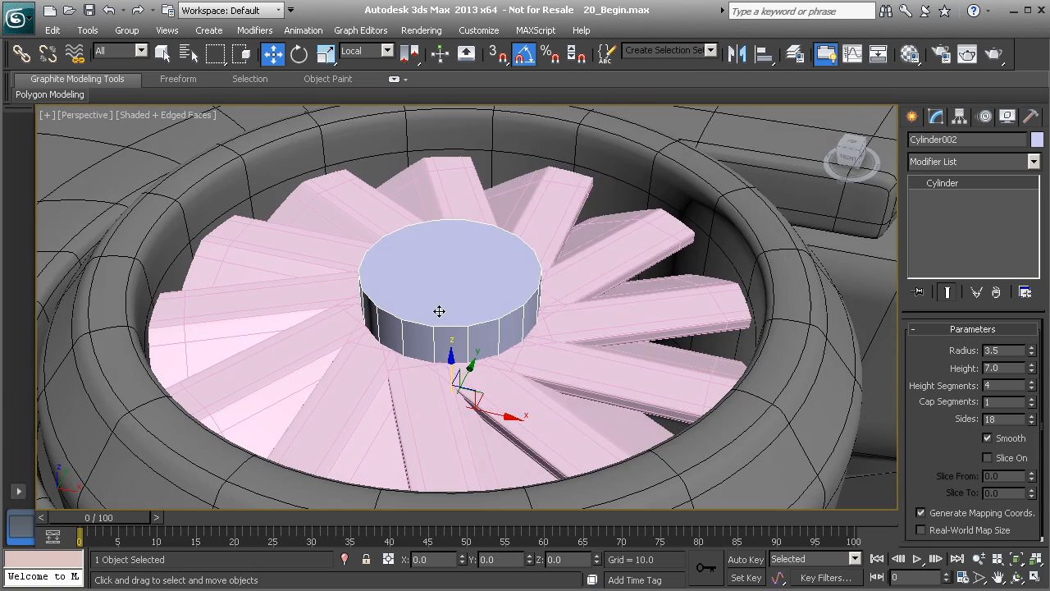
pyautogui.rightClick(448, 302)
pyautogui.moveTo(588, 457)
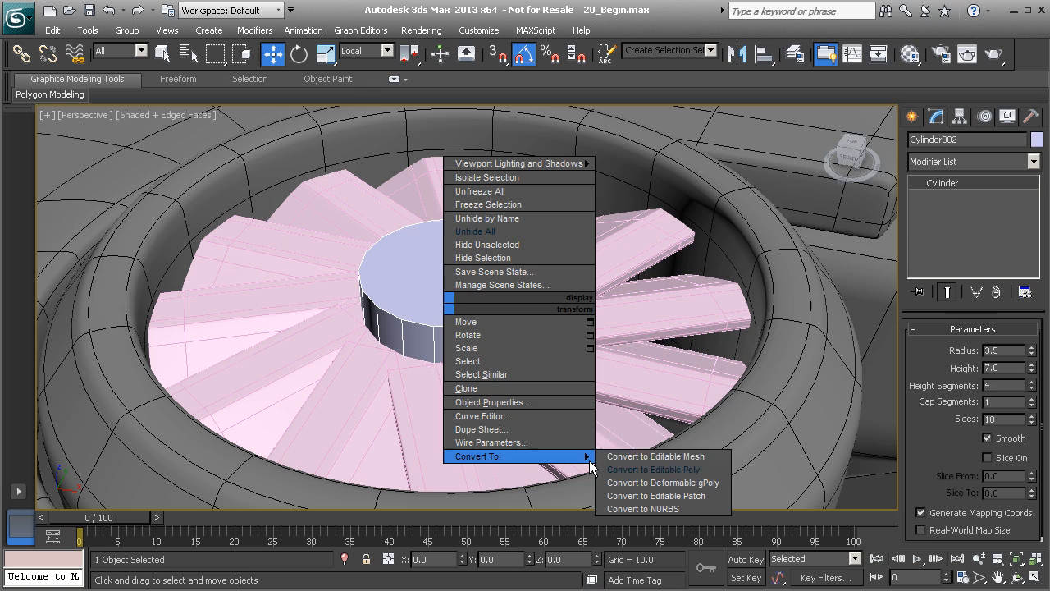
pyautogui.click(633, 469)
# - Select the hub's top cap polygon and scale it to 68% in X and Y to taper the hub
pyautogui.click(990, 348)
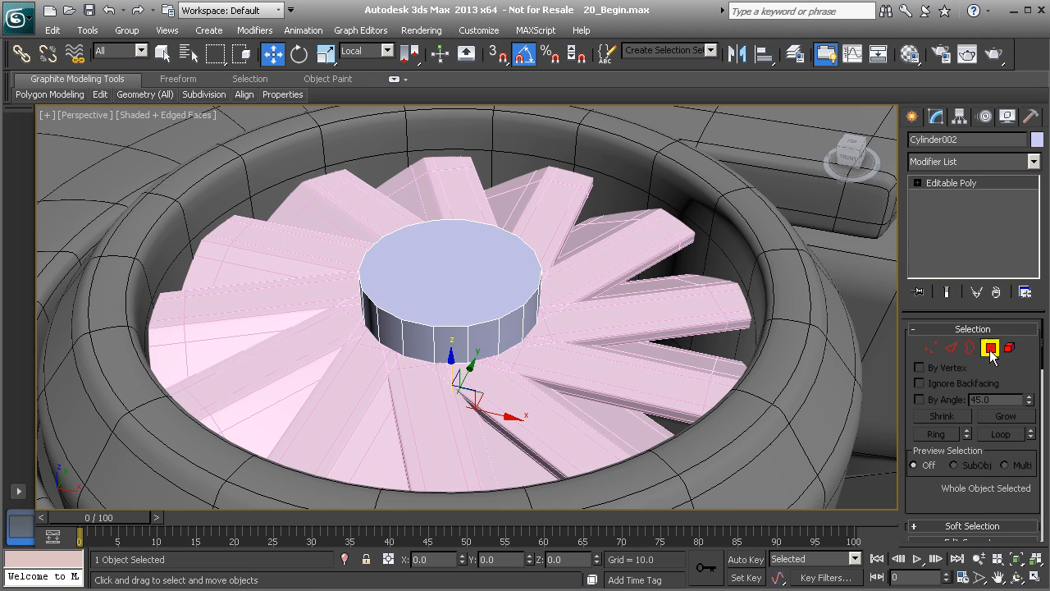
pyautogui.click(436, 275)
pyautogui.keyDown('alt'); pyautogui.moveTo(403, 307); pyautogui.dragTo(495, 300, button='middle'); pyautogui.keyUp('alt')
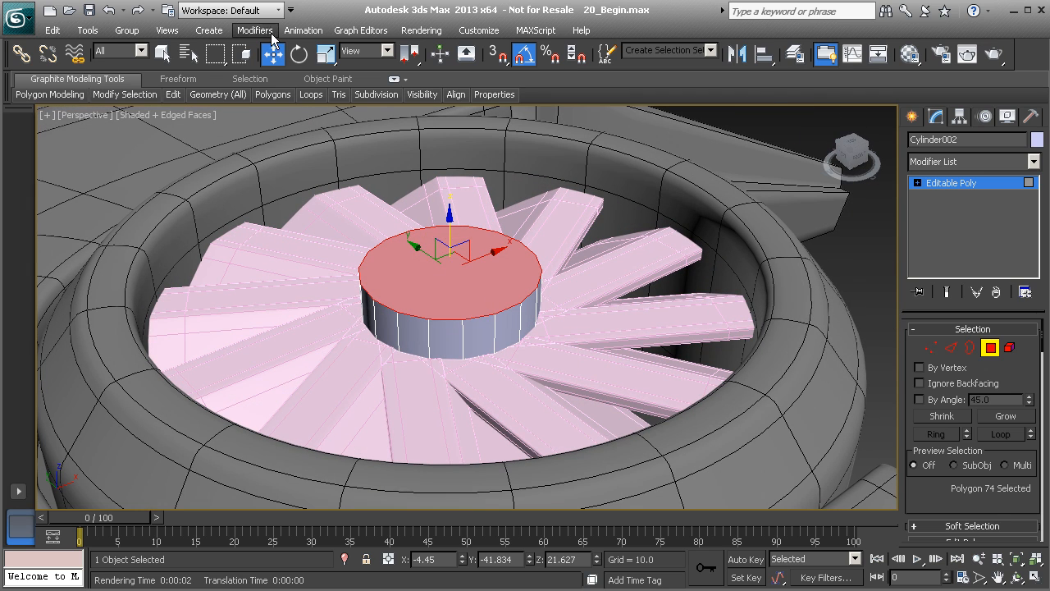
pyautogui.click(325, 53)
pyautogui.moveTo(447, 282); pyautogui.dragTo(451, 263)
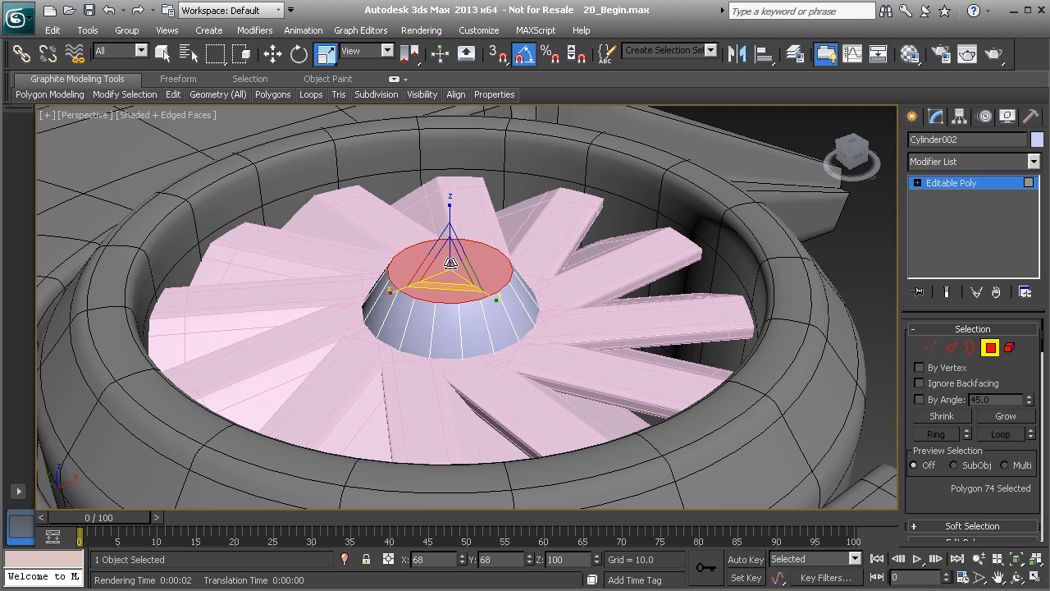
pyautogui.keyDown('alt'); pyautogui.moveTo(432, 300); pyautogui.dragTo(442, 281, button='middle'); pyautogui.keyUp('alt')
# - Inset the hub's top polygon by 0.6
pyautogui.press('w')
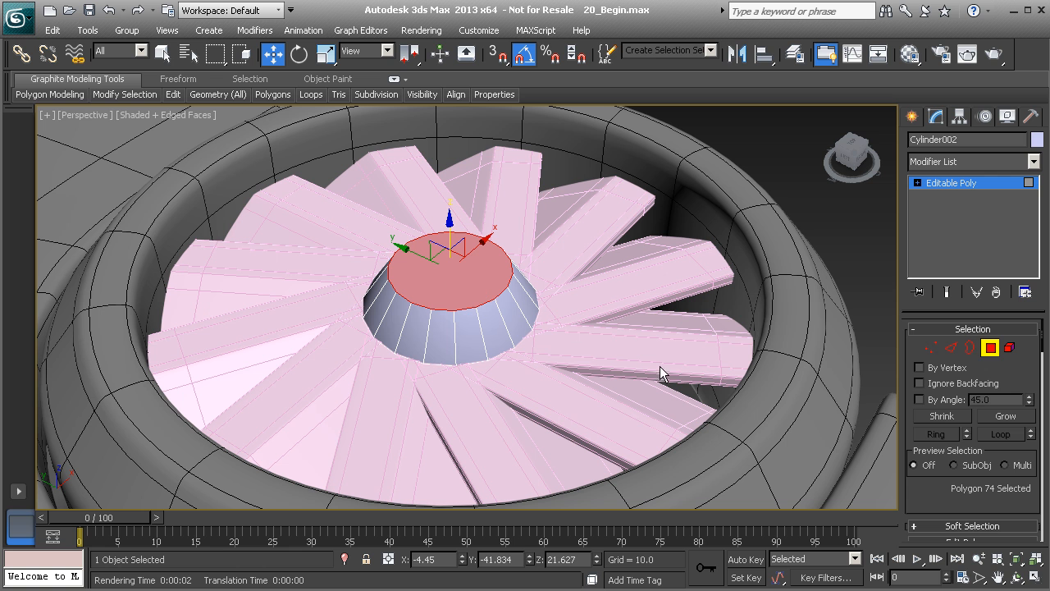
pyautogui.scroll(-3, 976, 472)
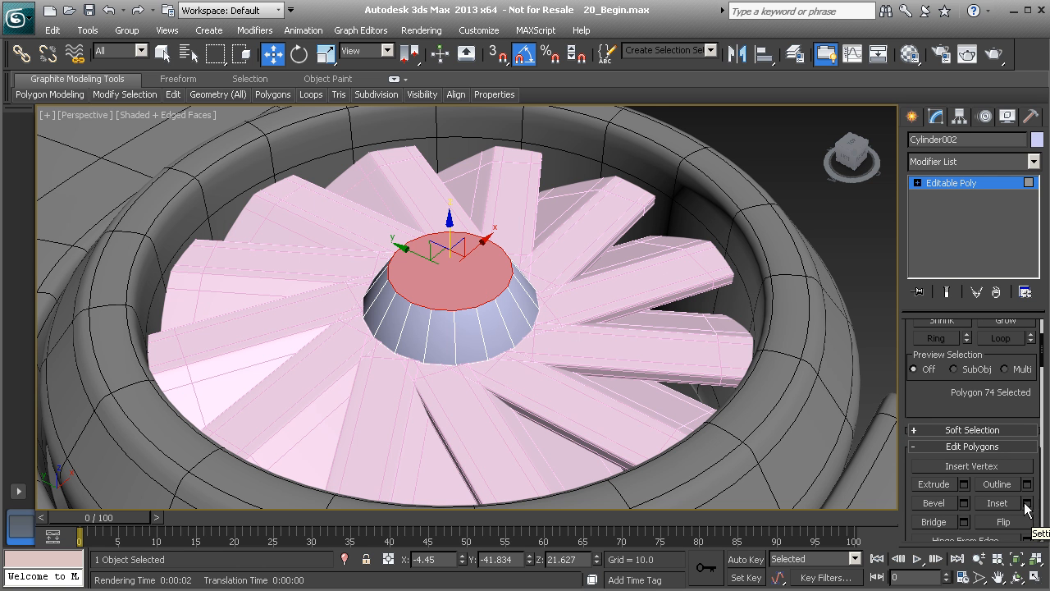
pyautogui.click(1026, 506)
pyautogui.scroll(3, 443, 307)
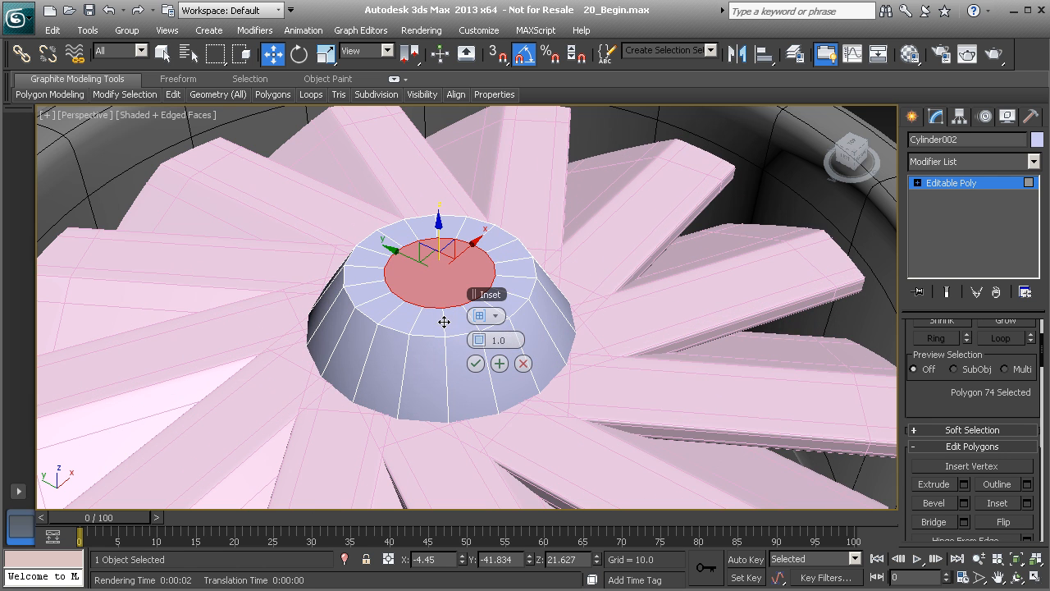
pyautogui.moveTo(478, 343)
pyautogui.mouseDown()
pyautogui.moveTo(477, 359)
pyautogui.moveTo(476, 341)
pyautogui.moveTo(474, 351)
pyautogui.mouseUp()
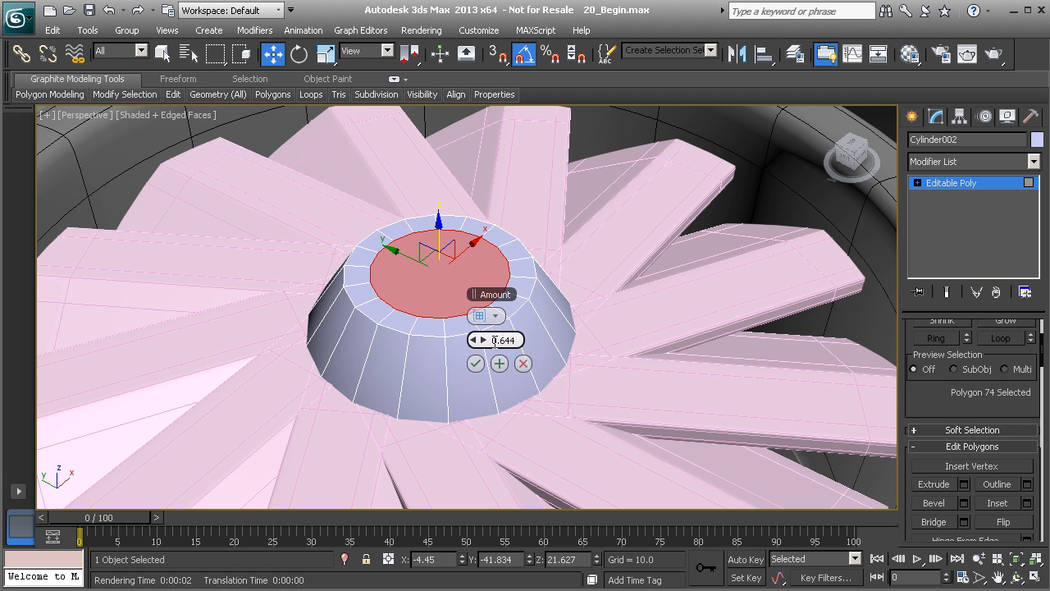
pyautogui.write('.6')
pyautogui.press('Return')
pyautogui.click(475, 364)
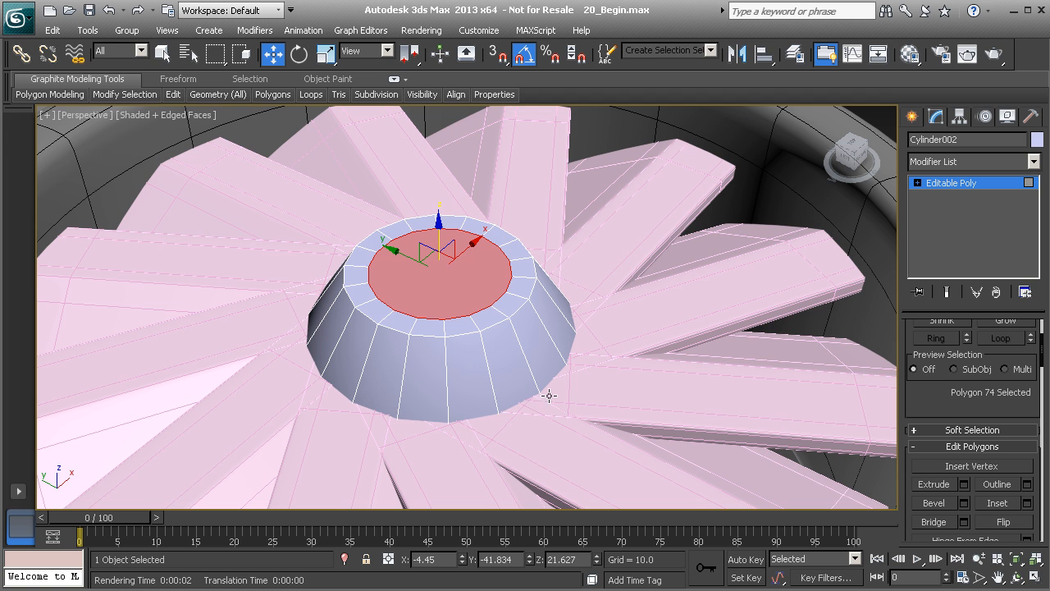
# - Extrude the inset top polygon by -0.5 to sink it into the hub
pyautogui.click(964, 484)
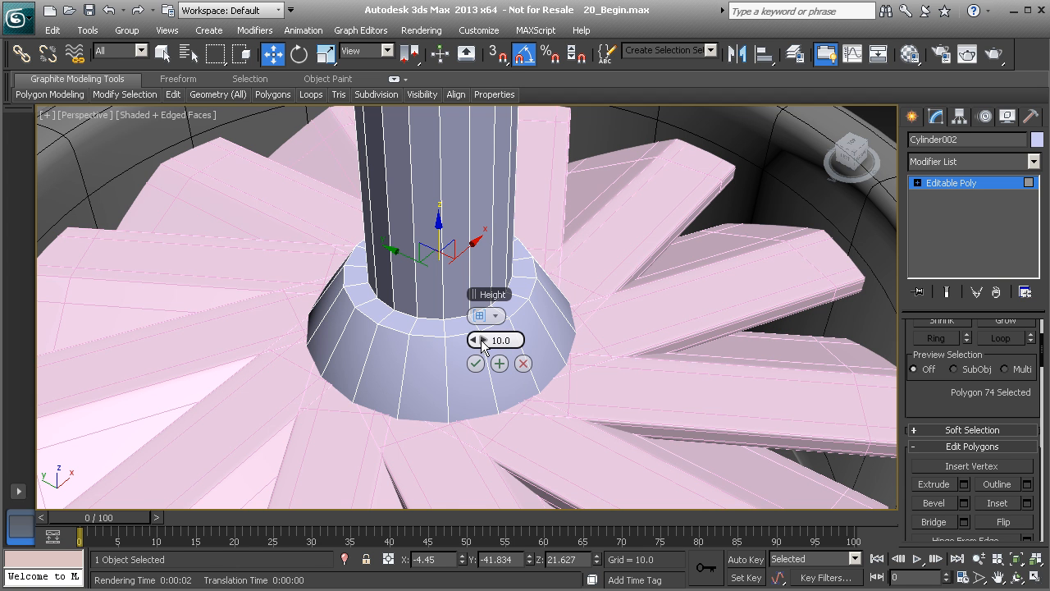
pyautogui.moveTo(465, 339); pyautogui.dragTo(417, 340)
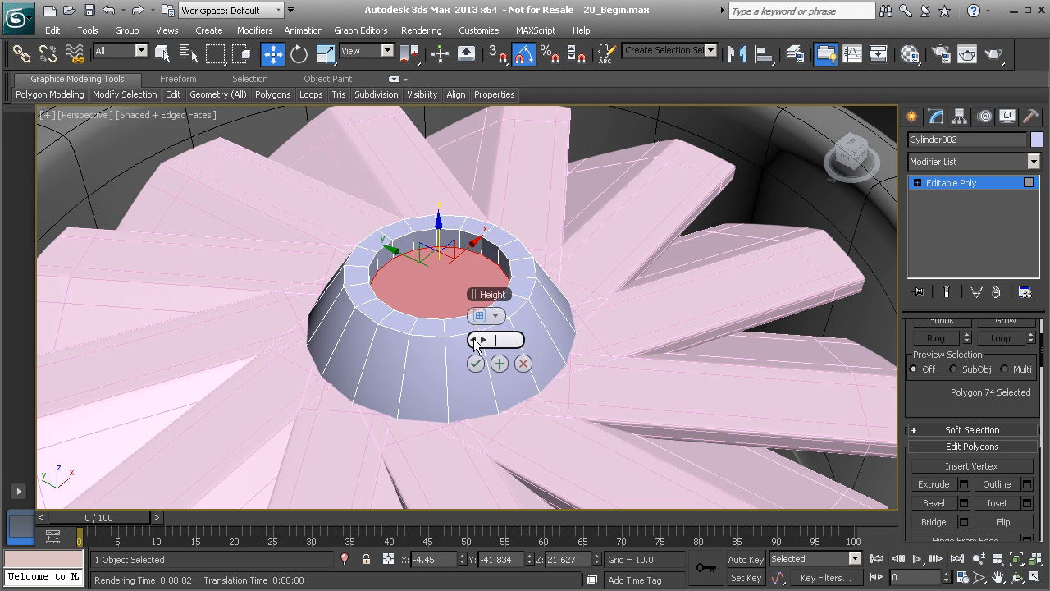
pyautogui.click(475, 363)
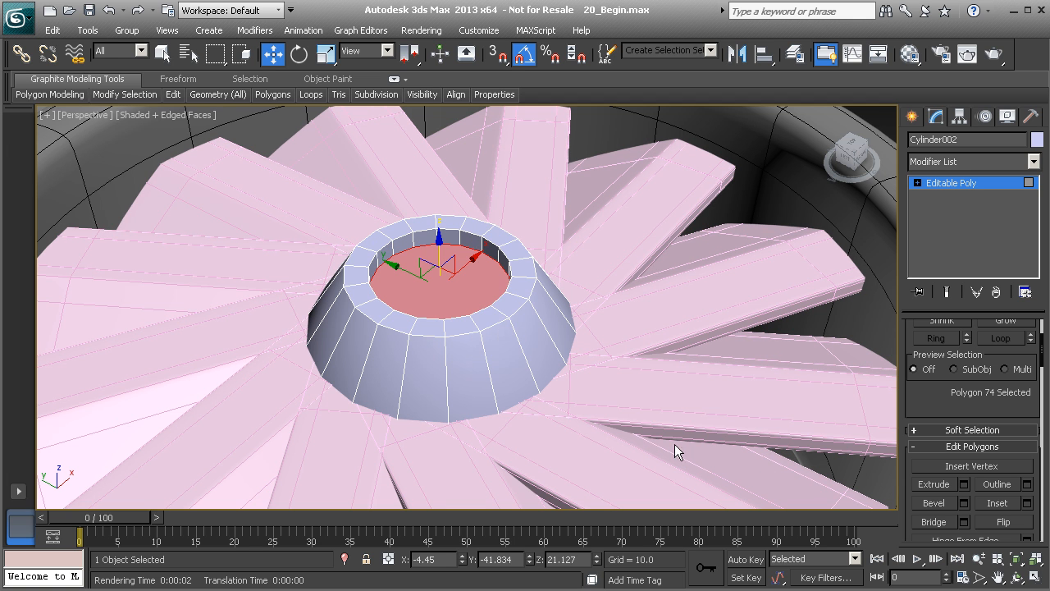
# - Inset the sunken polygon by 0.25
pyautogui.click(1025, 502)
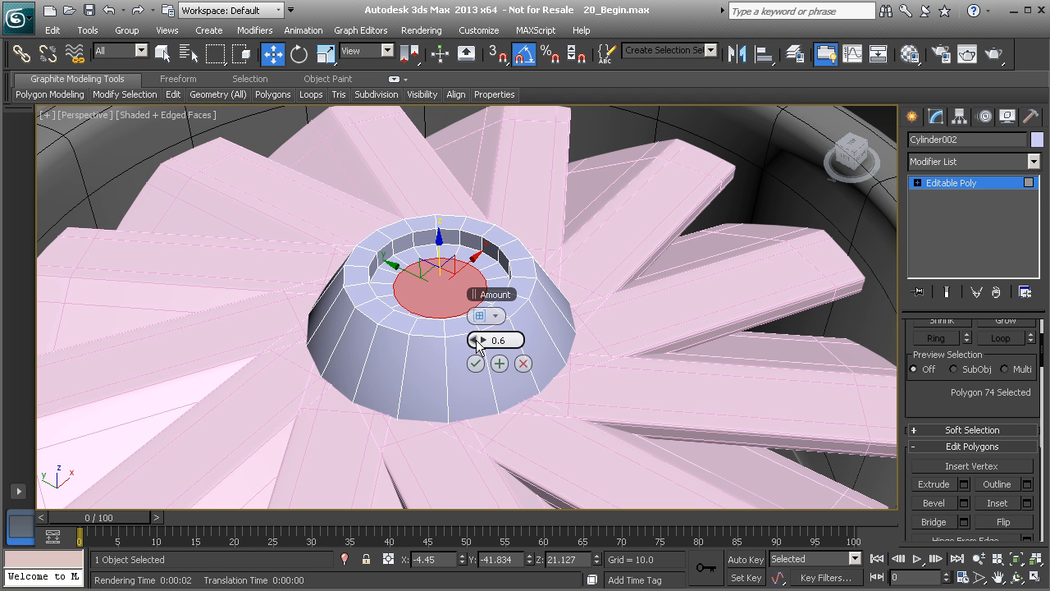
pyautogui.moveTo(479, 343); pyautogui.dragTo(476, 340)
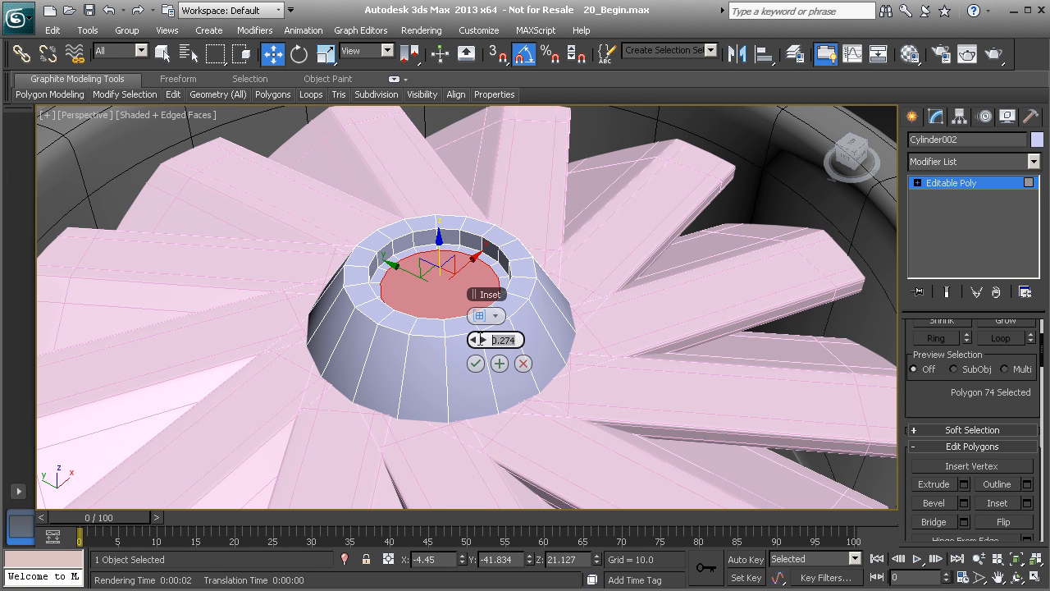
pyautogui.press('Return')
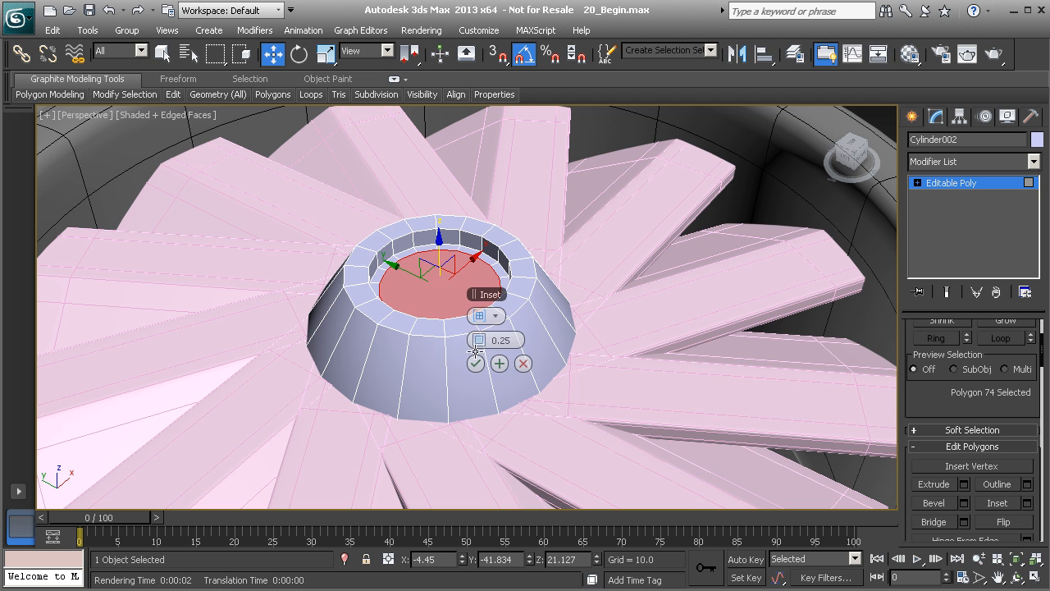
pyautogui.click(475, 363)
# - Extrude the inner polygon upward by 0.6 and scale it down uniformly to taper the raised centre
pyautogui.click(964, 484)
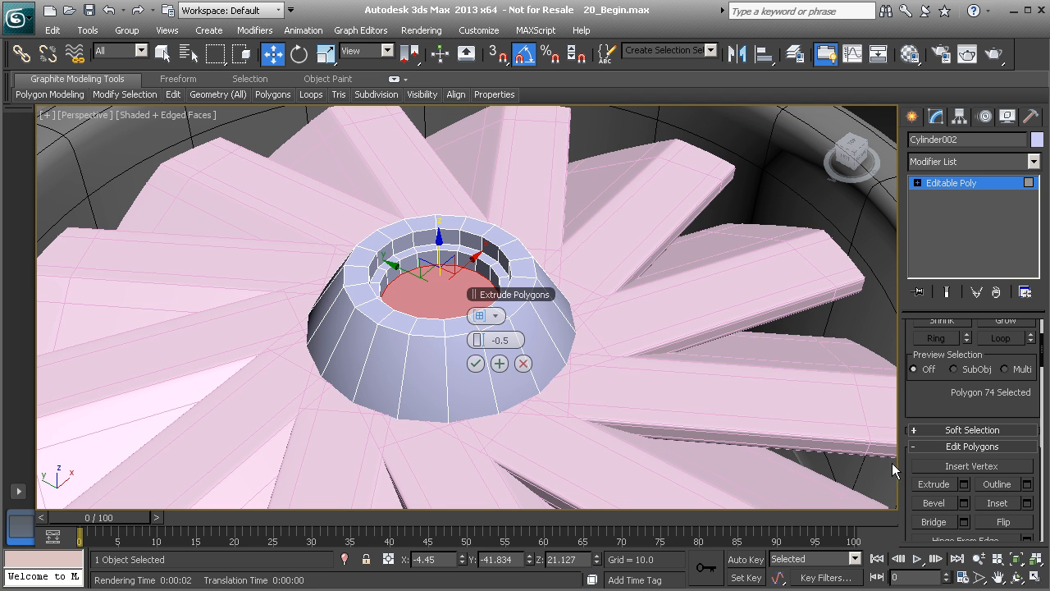
pyautogui.moveTo(485, 346); pyautogui.dragTo(485, 342)
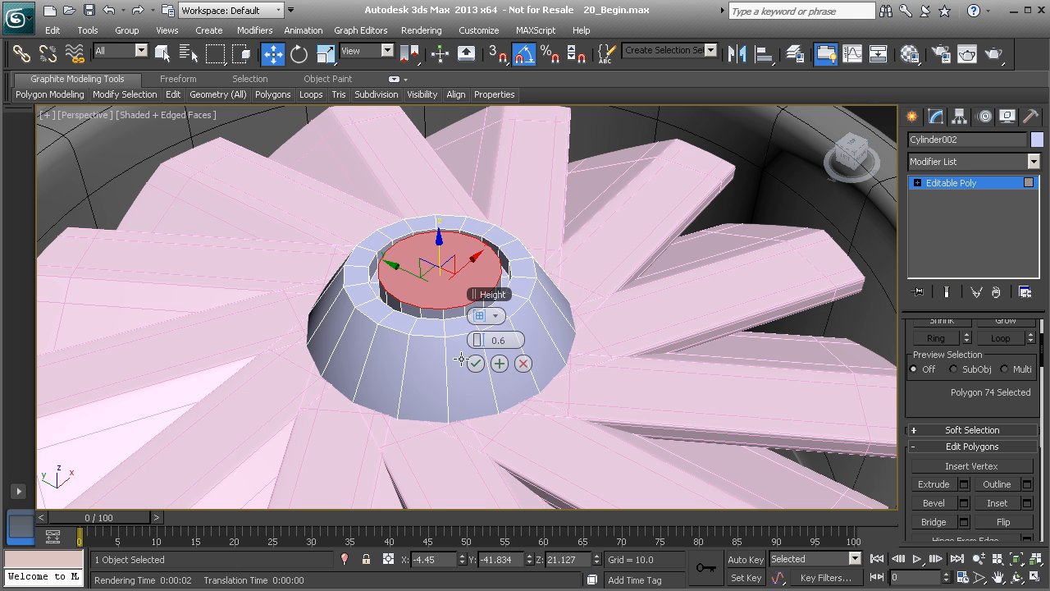
pyautogui.click(475, 364)
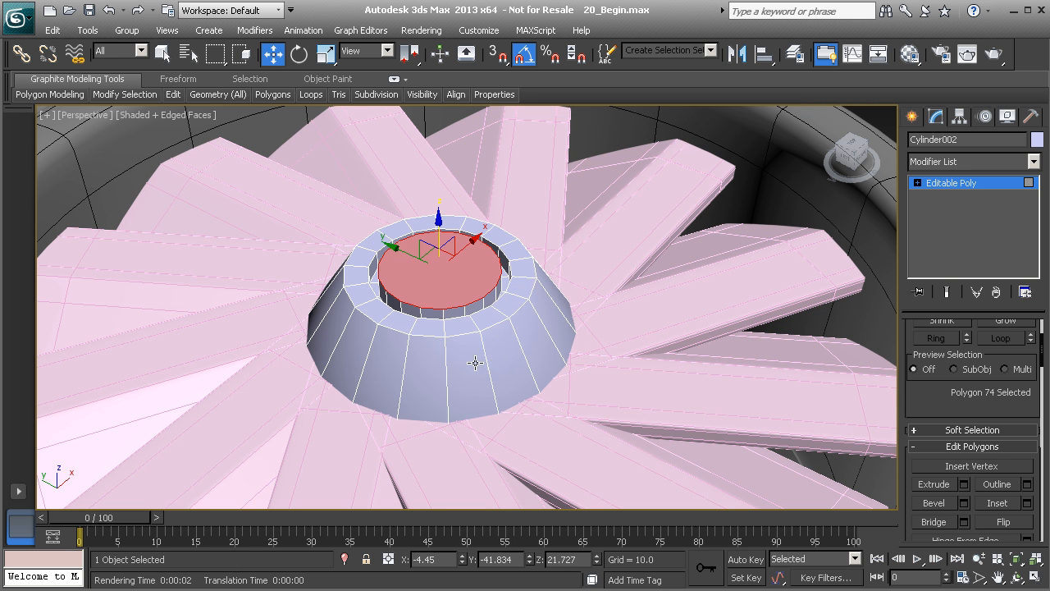
pyautogui.click(326, 55)
pyautogui.moveTo(441, 285); pyautogui.dragTo(442, 272)
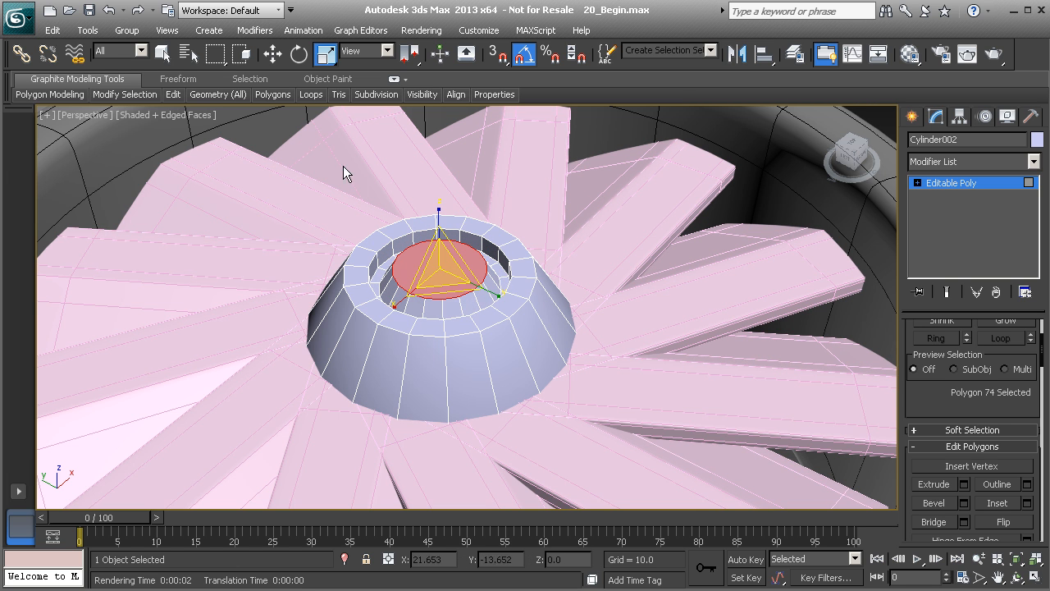
# - Switch the hub to vertex editing and frame its raised centre cap closely in the Top view
pyautogui.scroll(5, 513, 347)
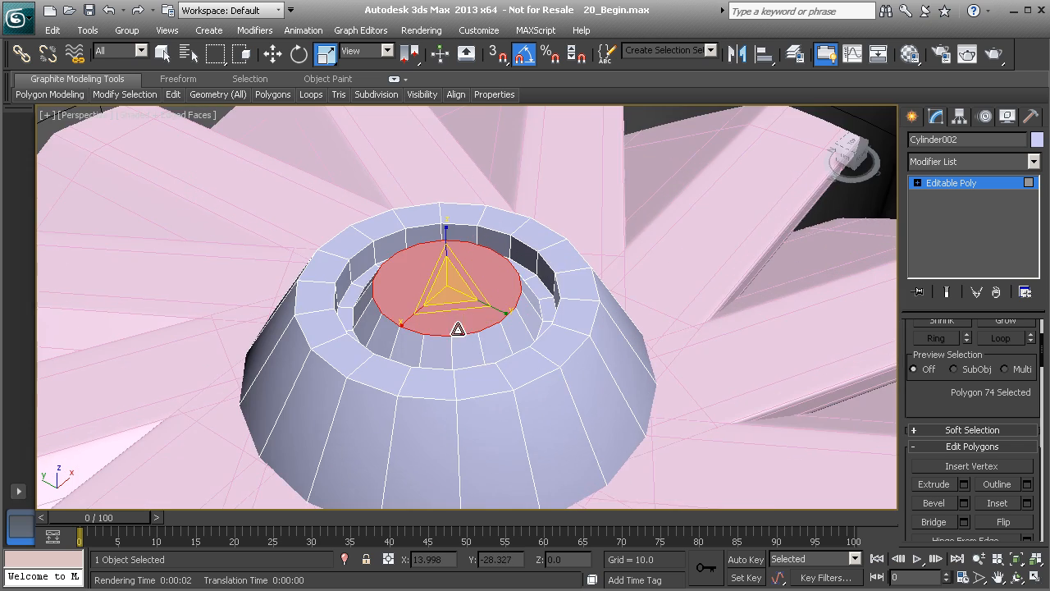
pyautogui.keyDown('alt'); pyautogui.moveTo(470, 362); pyautogui.dragTo(460, 269, button='middle'); pyautogui.keyUp('alt')
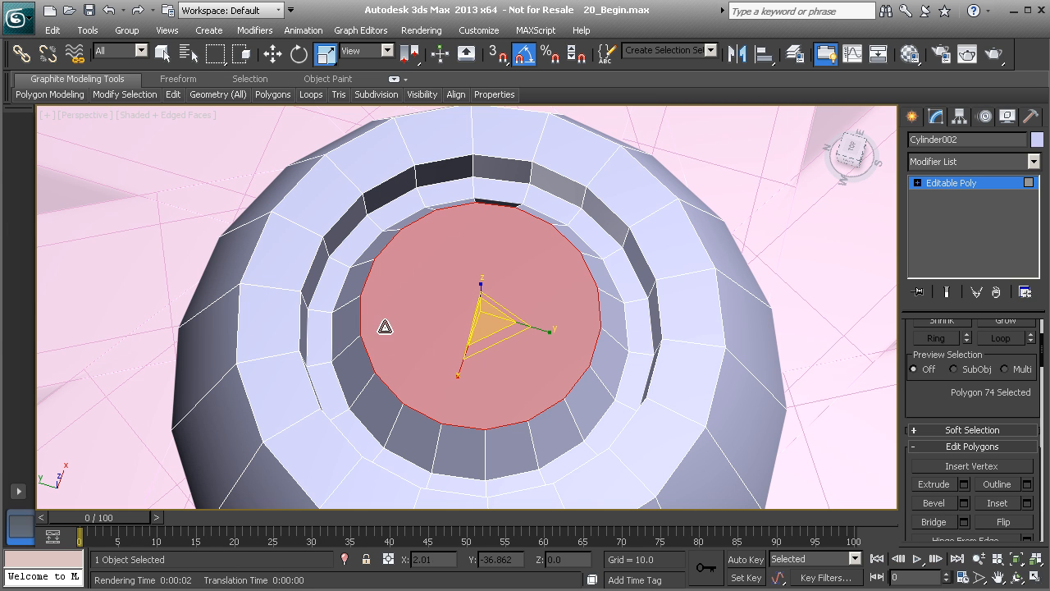
pyautogui.keyDown('alt'); pyautogui.moveTo(537, 304); pyautogui.dragTo(483, 327, button='middle'); pyautogui.keyUp('alt')
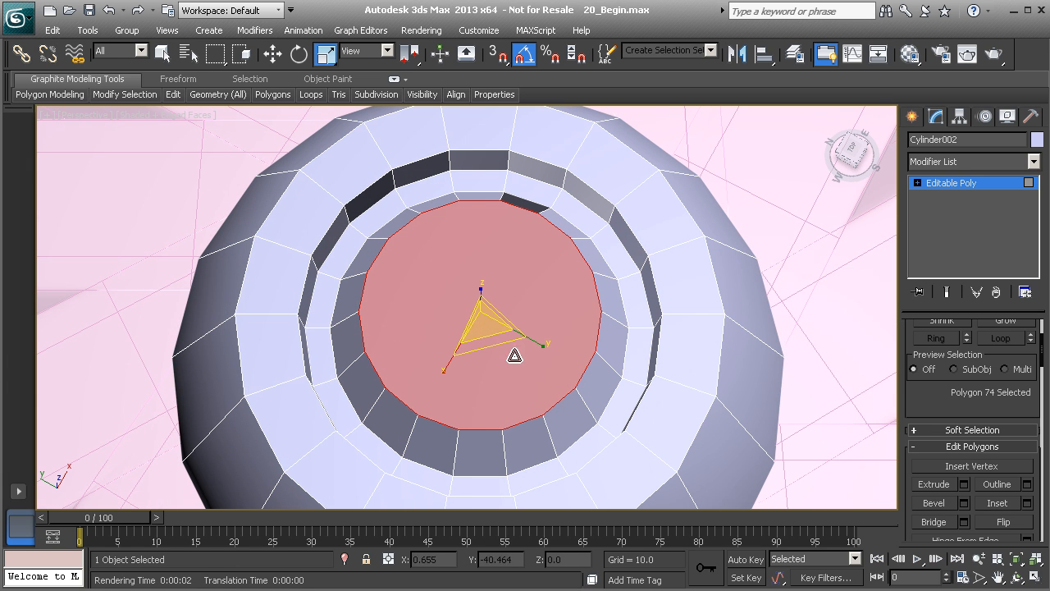
pyautogui.scroll(-3, 462, 296)
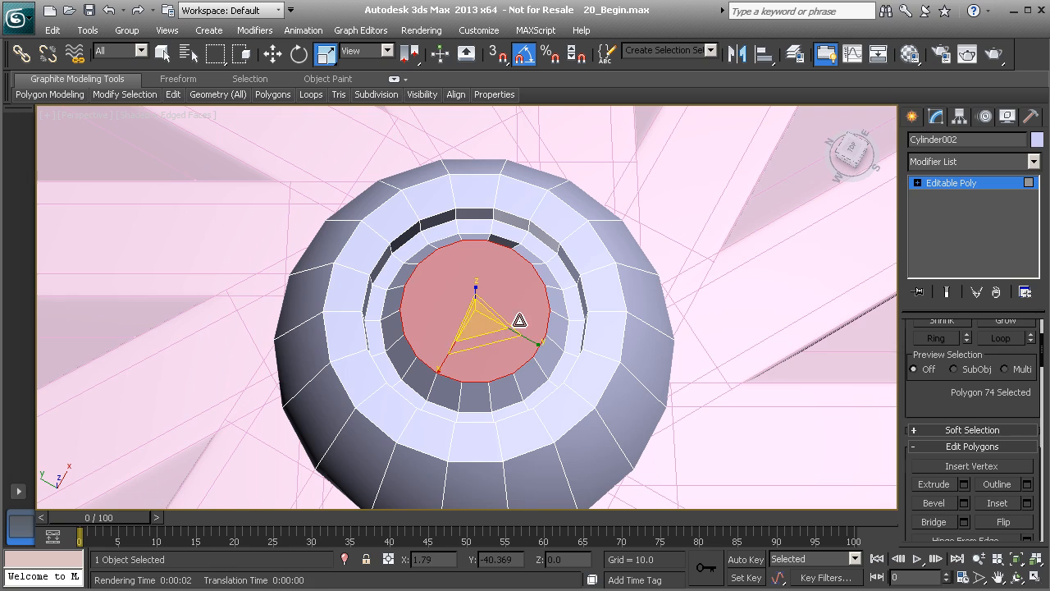
pyautogui.press('1')
pyautogui.keyDown('alt'); pyautogui.moveTo(498, 319); pyautogui.dragTo(469, 312, button='middle'); pyautogui.keyUp('alt')
pyautogui.scroll(3, 448, 303)
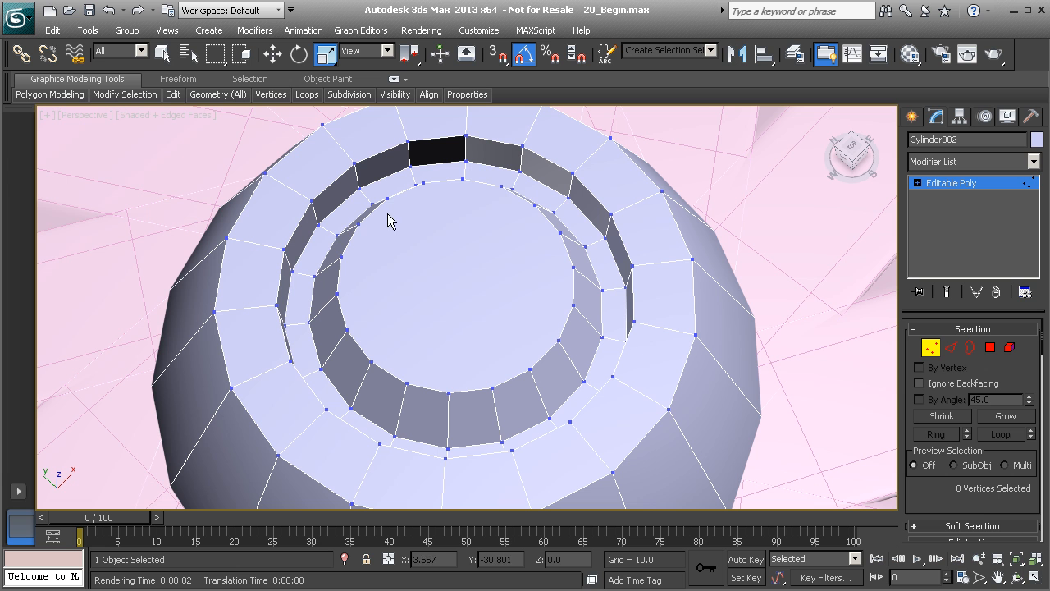
pyautogui.press('t')
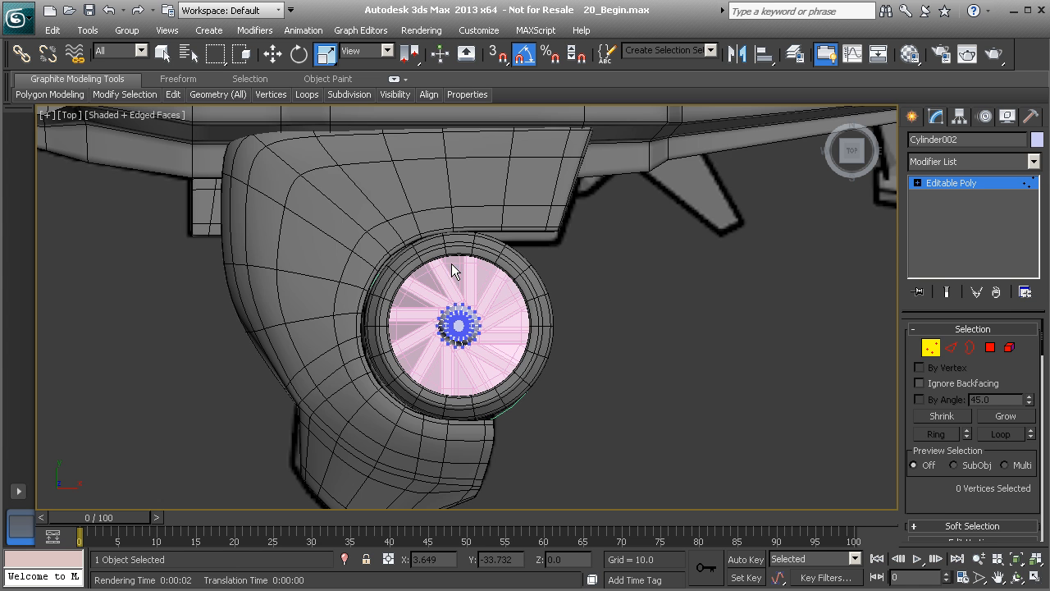
pyautogui.moveTo(420, 308); pyautogui.dragTo(412, 260, button='middle')
pyautogui.scroll(7, 412, 260)
pyautogui.moveTo(362, 194); pyautogui.dragTo(404, 245, button='middle')
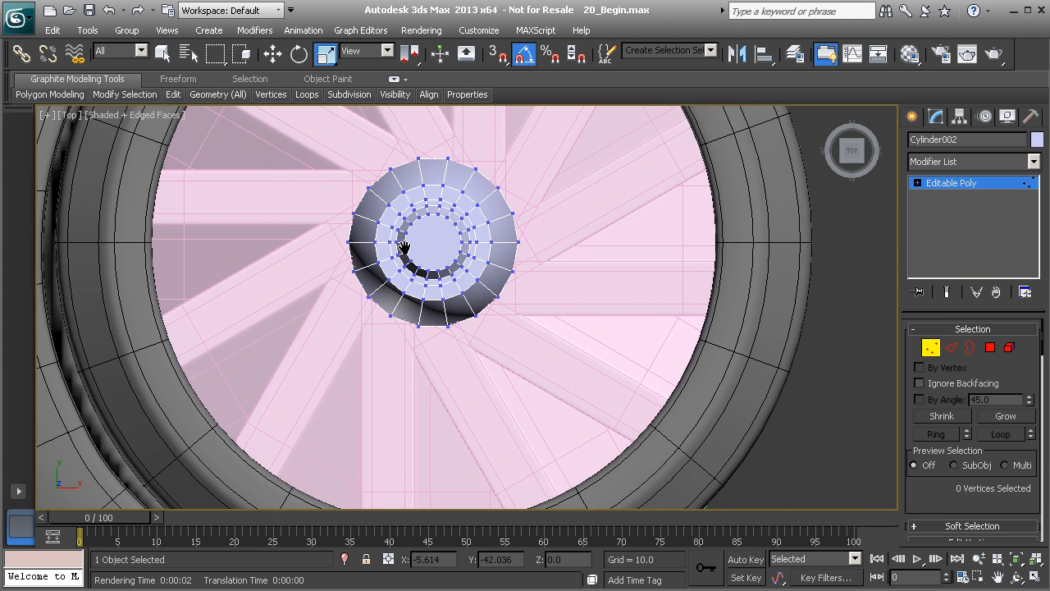
pyautogui.scroll(5, 380, 230)
pyautogui.moveTo(375, 197); pyautogui.dragTo(502, 346, button='middle')
pyautogui.scroll(2, 490, 318)
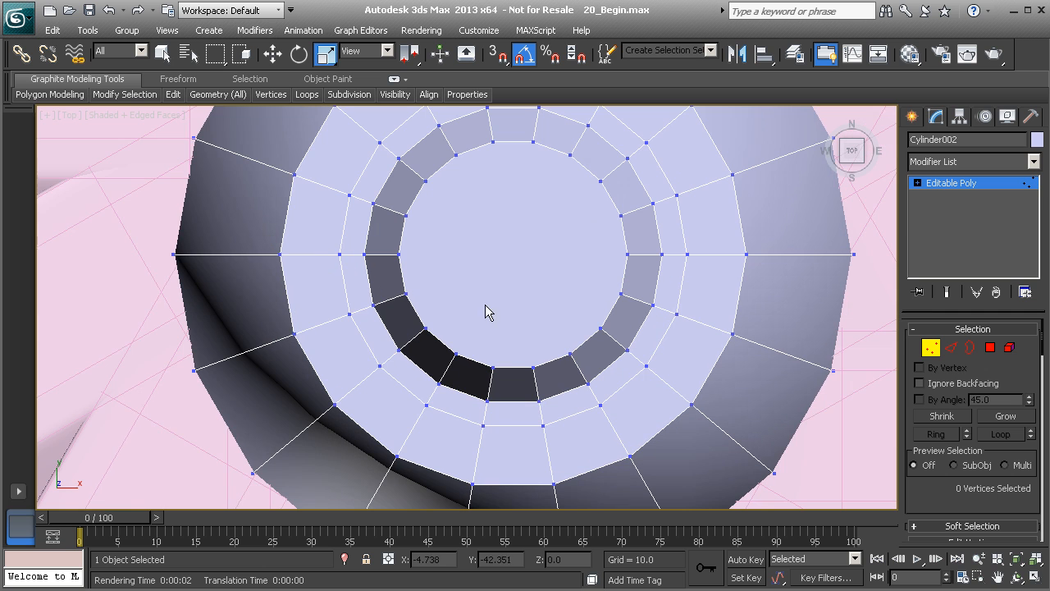
# - Cut two parallel vertical edges across the middle of the cap, joining its opposite upper and lower vertices
pyautogui.rightClick(490, 259)
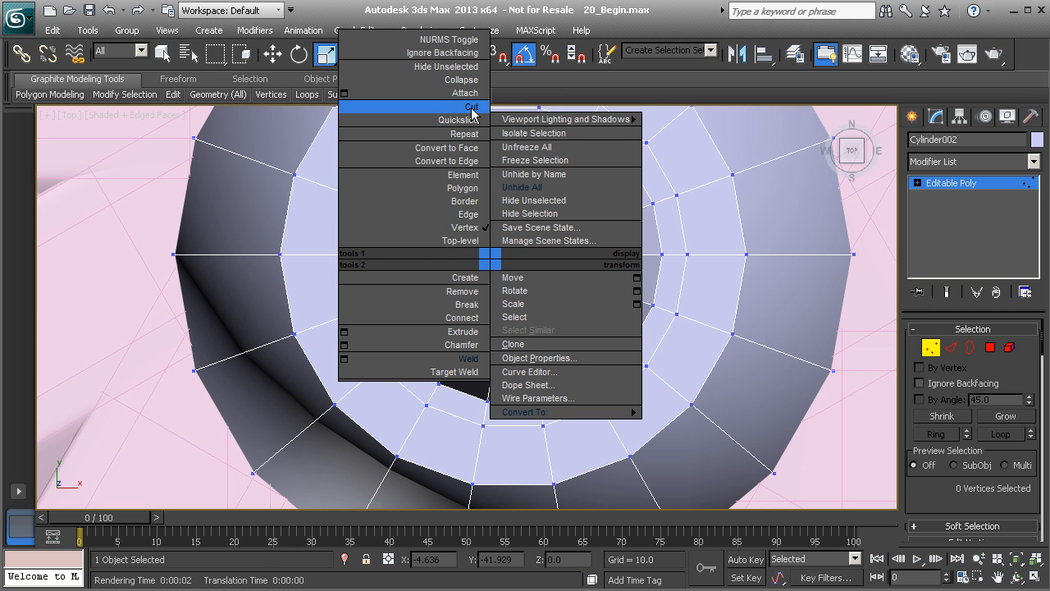
pyautogui.click(472, 107)
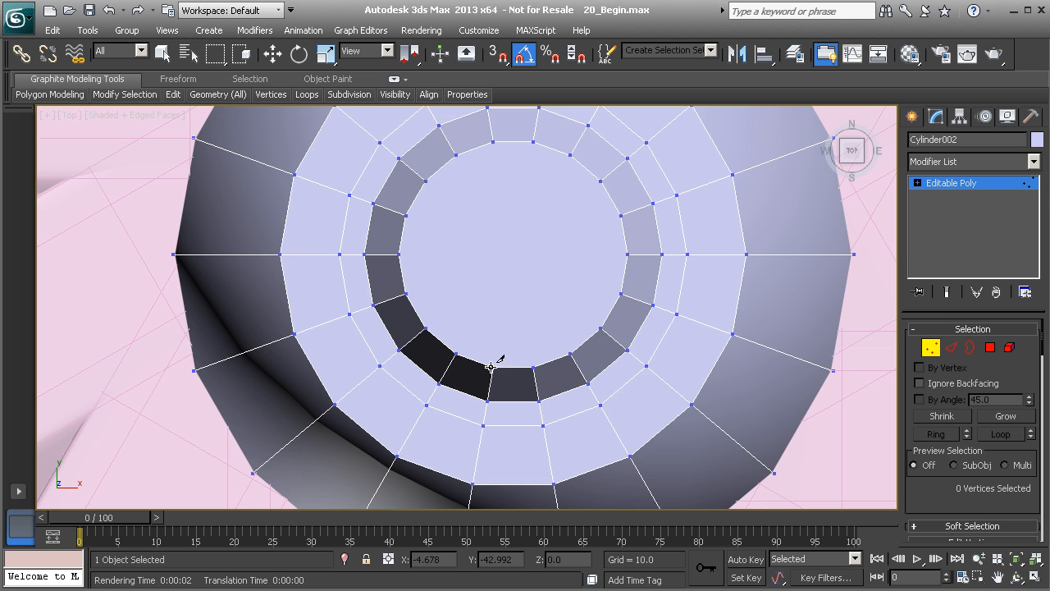
pyautogui.click(492, 142)
pyautogui.click(492, 366)
pyautogui.click(533, 142)
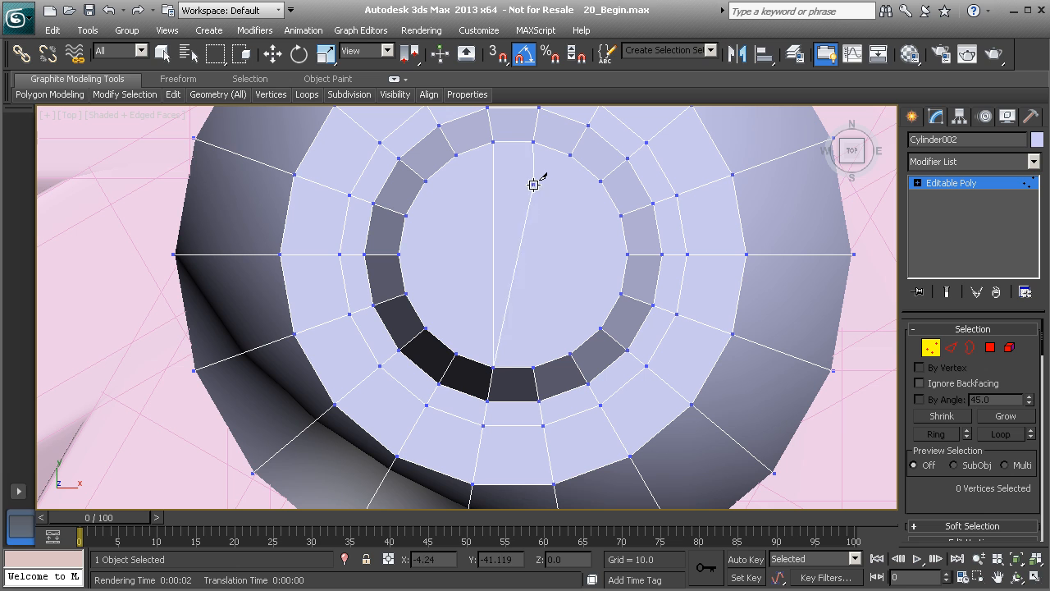
pyautogui.rightClick(520, 214)
pyautogui.click(532, 143)
pyautogui.click(534, 365)
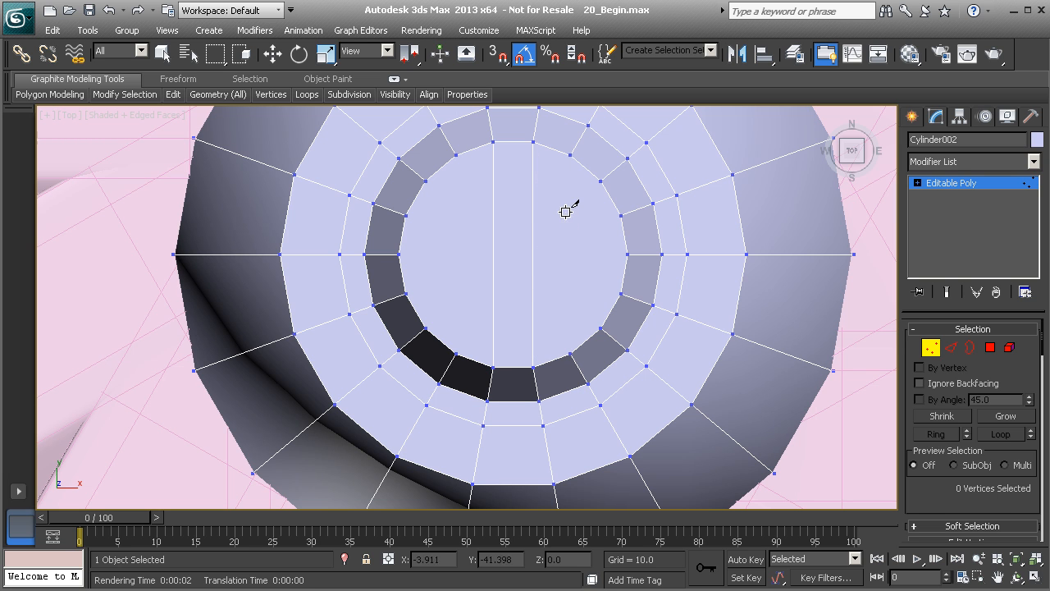
# - Cut three horizontal edges and two outer vertical edges between the cap's opposite vertices to complete the grid
pyautogui.click(398, 255)
pyautogui.click(627, 255)
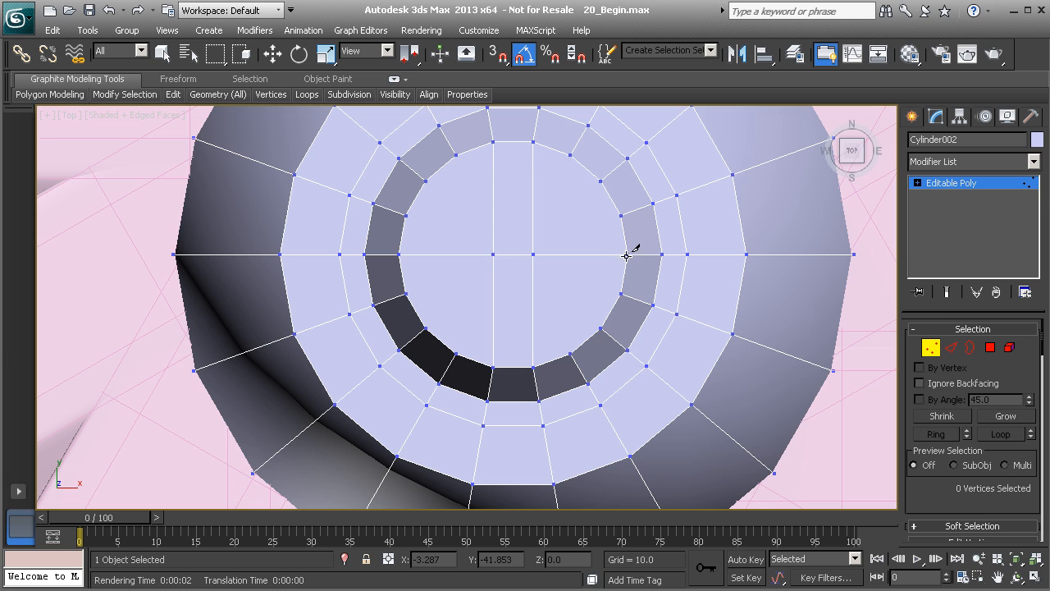
pyautogui.rightClick(531, 223)
pyautogui.click(407, 216)
pyautogui.click(619, 214)
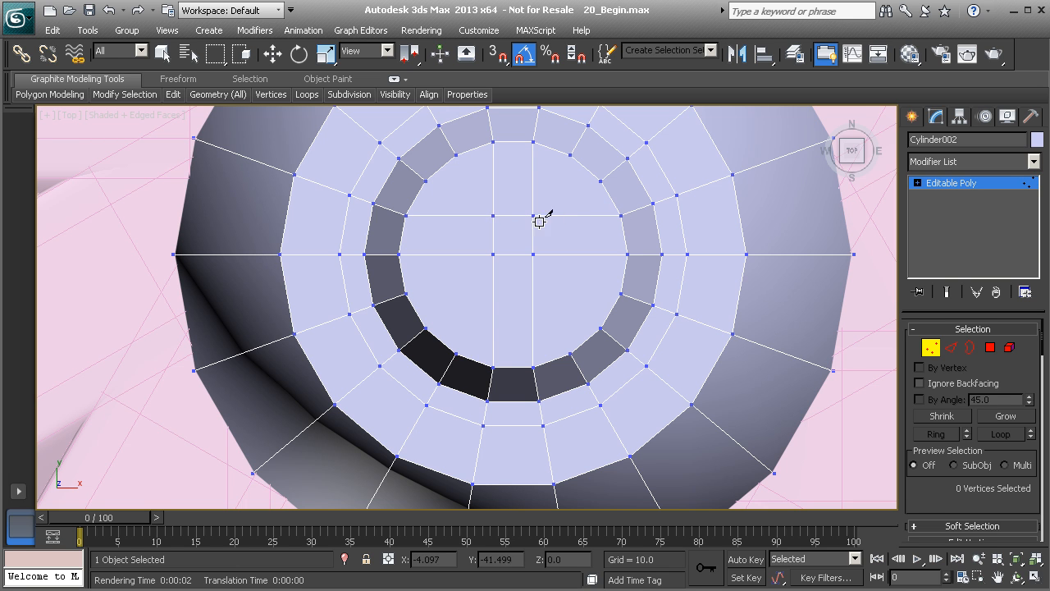
pyautogui.click(407, 293)
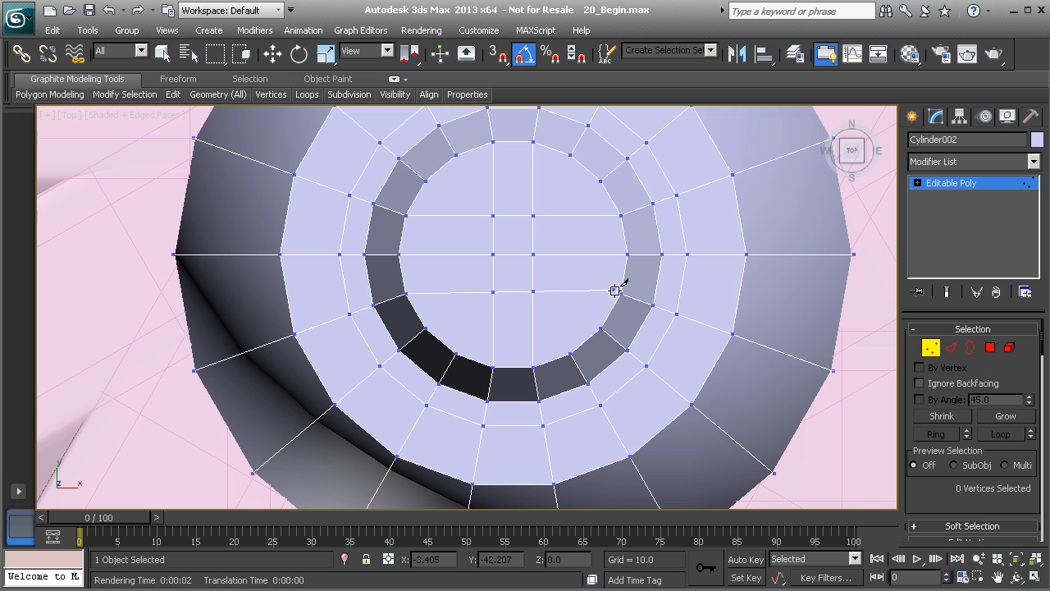
pyautogui.click(455, 352)
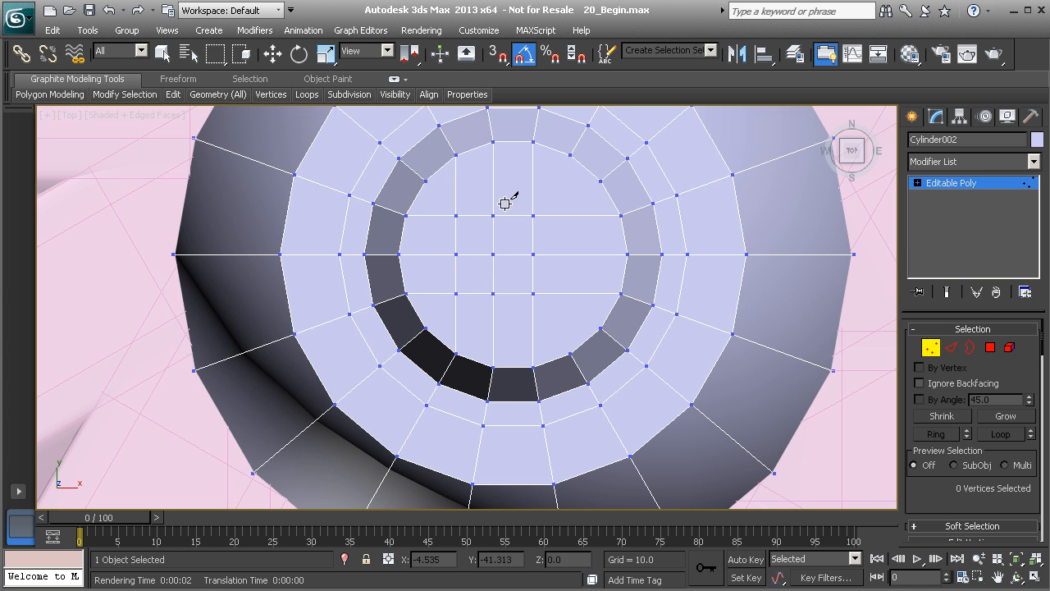
pyautogui.click(570, 353)
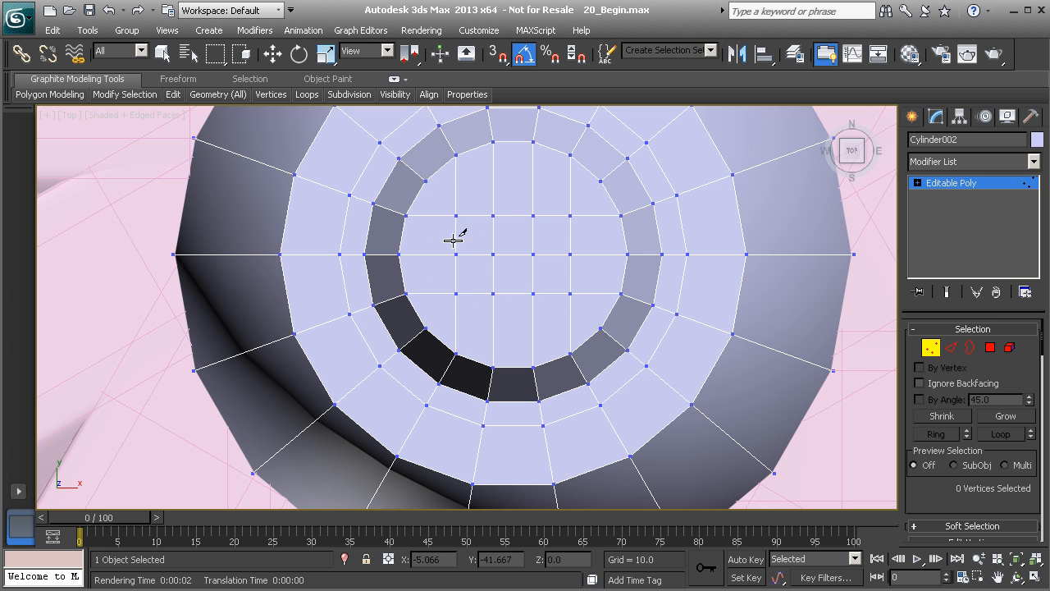
# - Inspect the cap's cut polygons in the Perspective view and leave sub-object editing
pyautogui.click(990, 347)
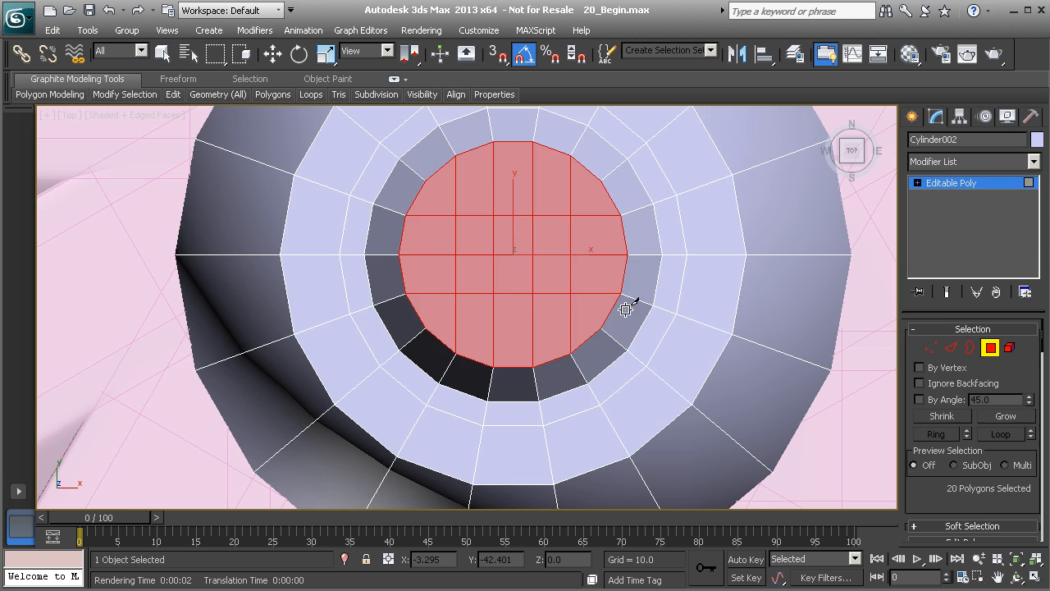
pyautogui.scroll(-2, 623, 303)
pyautogui.press('p')
pyautogui.press('z')
pyautogui.keyDown('alt'); pyautogui.moveTo(487, 319); pyautogui.dragTo(544, 178, button='middle'); pyautogui.keyUp('alt')
pyautogui.press('r')
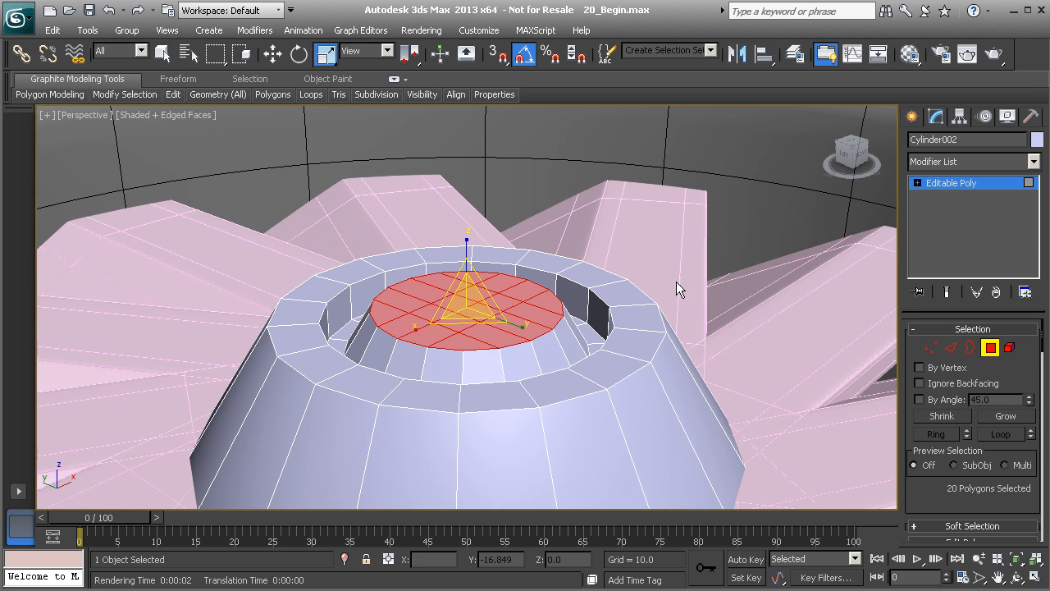
pyautogui.scroll(-4, 623, 291)
pyautogui.scroll(3, 617, 292)
pyautogui.click(984, 191)
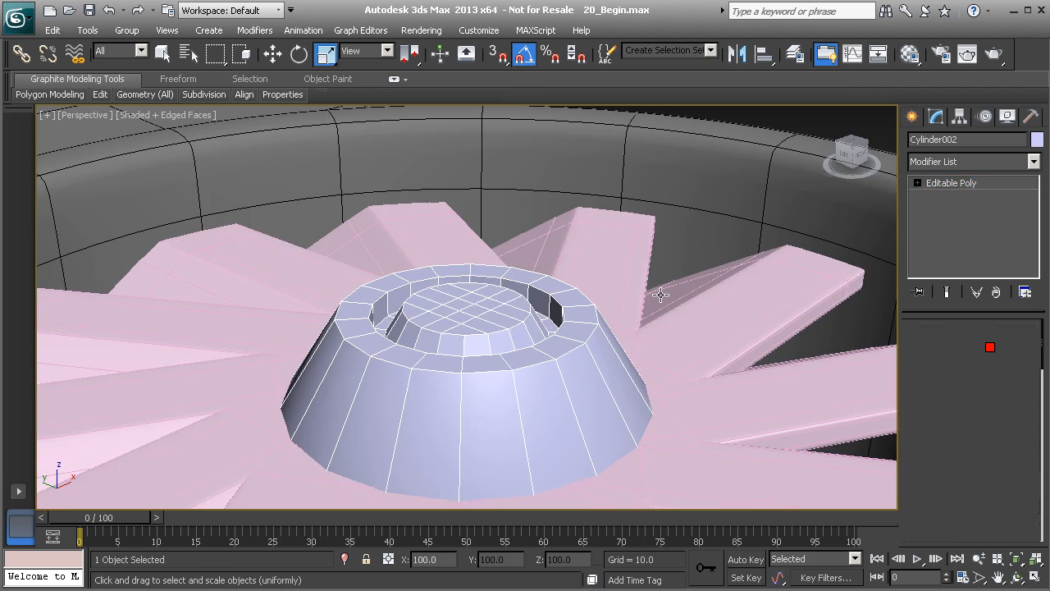
# - Select the hub's bottom polygon and move it vertically to about Z 15.4
pyautogui.scroll(-3, 536, 307)
pyautogui.keyDown('alt'); pyautogui.moveTo(525, 338); pyautogui.dragTo(493, 341, button='middle'); pyautogui.keyUp('alt')
pyautogui.scroll(-2, 537, 260)
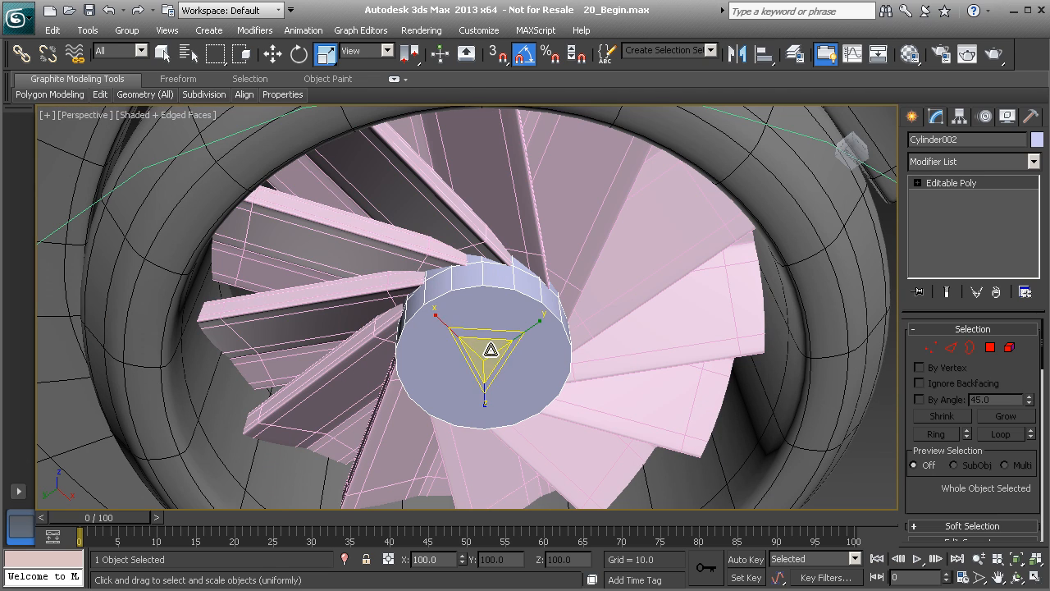
pyautogui.press('w')
pyautogui.click(990, 348)
pyautogui.click(531, 352)
pyautogui.moveTo(483, 329); pyautogui.dragTo(483, 316)
# - Examine the hub and fan blades inside the engine housing from below and from several other angles
pyautogui.keyDown('alt'); pyautogui.moveTo(483, 317); pyautogui.dragTo(485, 380, button='middle'); pyautogui.keyUp('alt')
pyautogui.scroll(-6, 485, 380)
pyautogui.keyDown('alt'); pyautogui.moveTo(414, 336); pyautogui.dragTo(434, 320, button='middle'); pyautogui.keyUp('alt')
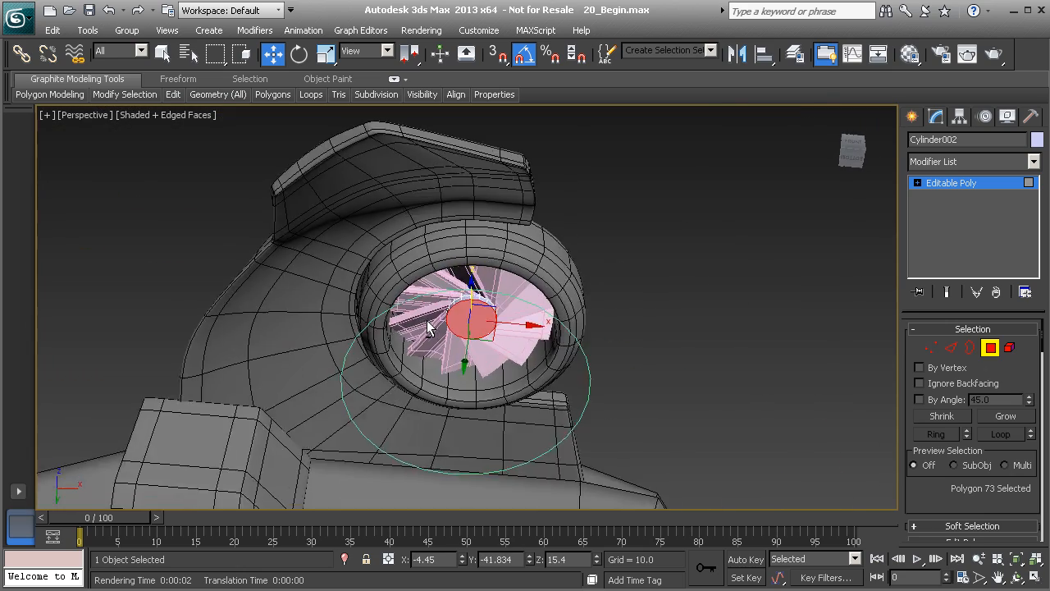
pyautogui.scroll(5, 459, 348)
pyautogui.keyDown('alt'); pyautogui.moveTo(466, 356); pyautogui.dragTo(435, 328, button='middle'); pyautogui.keyUp('alt')
pyautogui.moveTo(470, 472); pyautogui.dragTo(475, 359, button='middle')
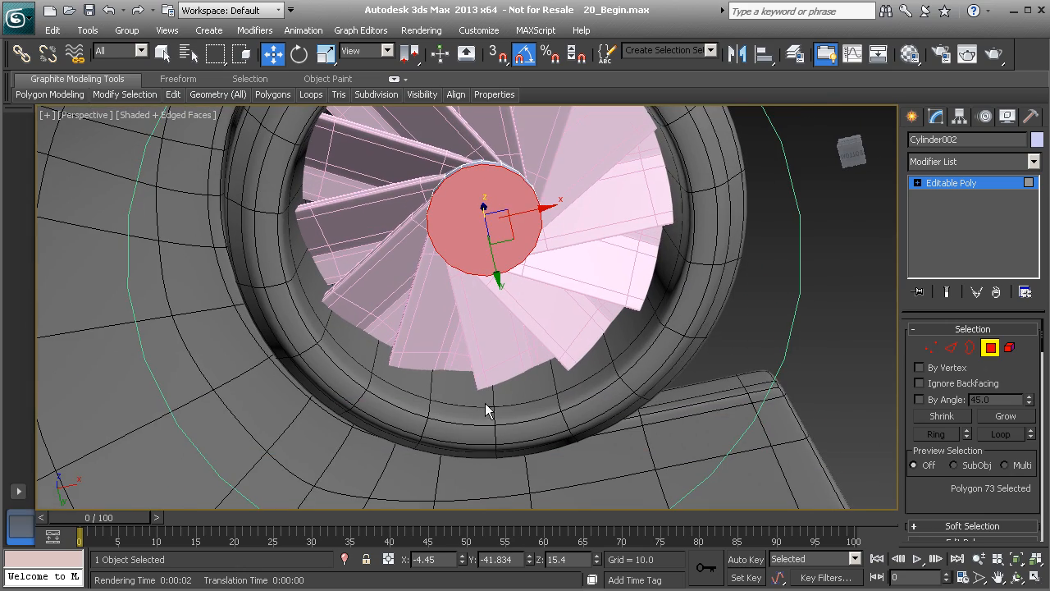
pyautogui.keyDown('alt'); pyautogui.moveTo(470, 217); pyautogui.dragTo(539, 254, button='middle'); pyautogui.keyUp('alt')
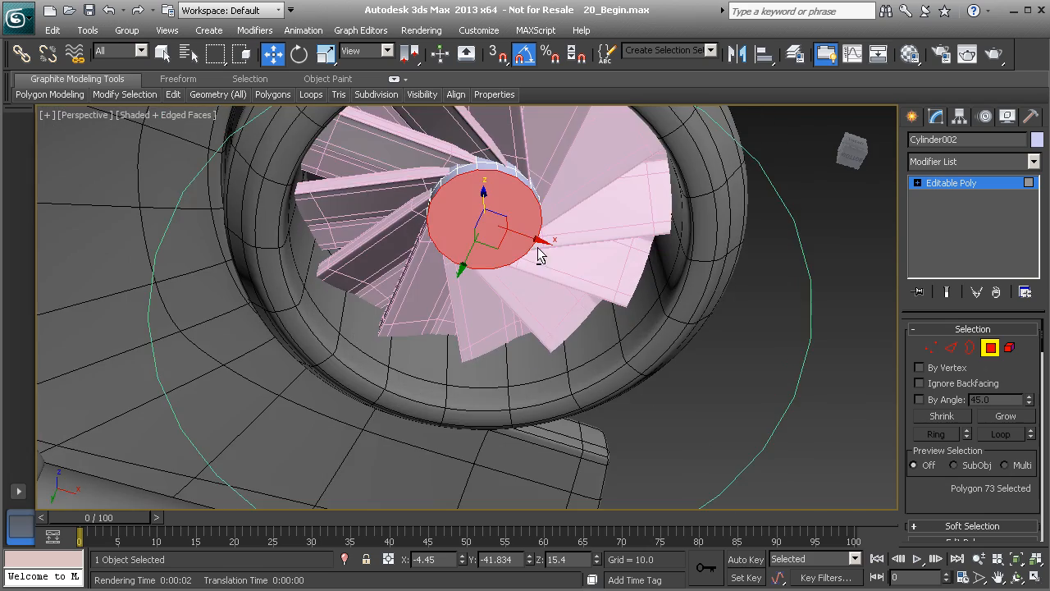
pyautogui.keyDown('alt'); pyautogui.moveTo(453, 255); pyautogui.dragTo(485, 255, button='middle'); pyautogui.keyUp('alt')
pyautogui.keyDown('alt'); pyautogui.moveTo(485, 184); pyautogui.dragTo(391, 310, button='middle'); pyautogui.keyUp('alt')
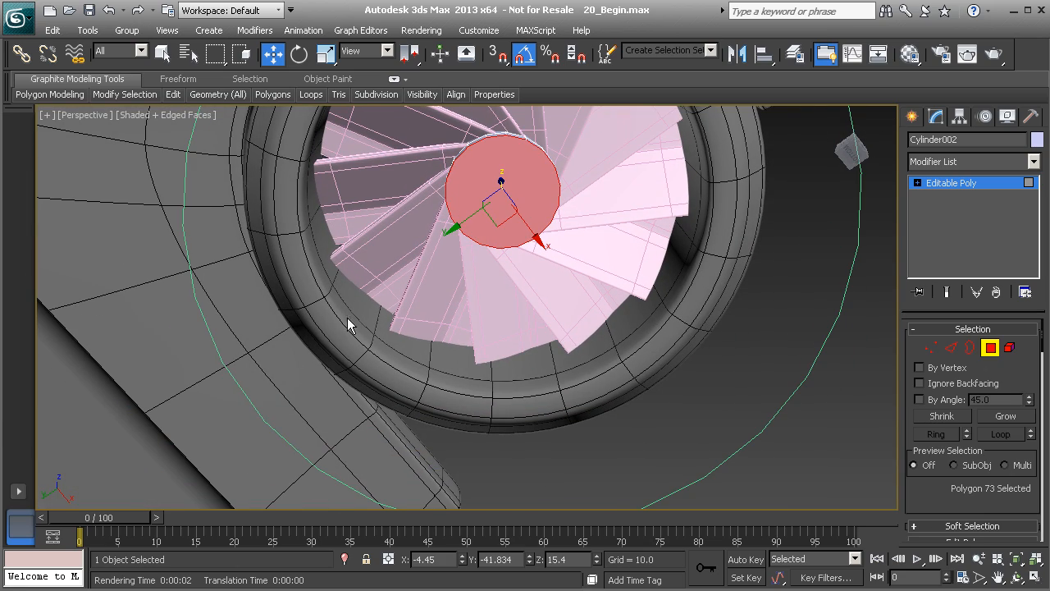
pyautogui.keyDown('alt'); pyautogui.moveTo(474, 204); pyautogui.dragTo(514, 342, button='middle'); pyautogui.keyUp('alt')
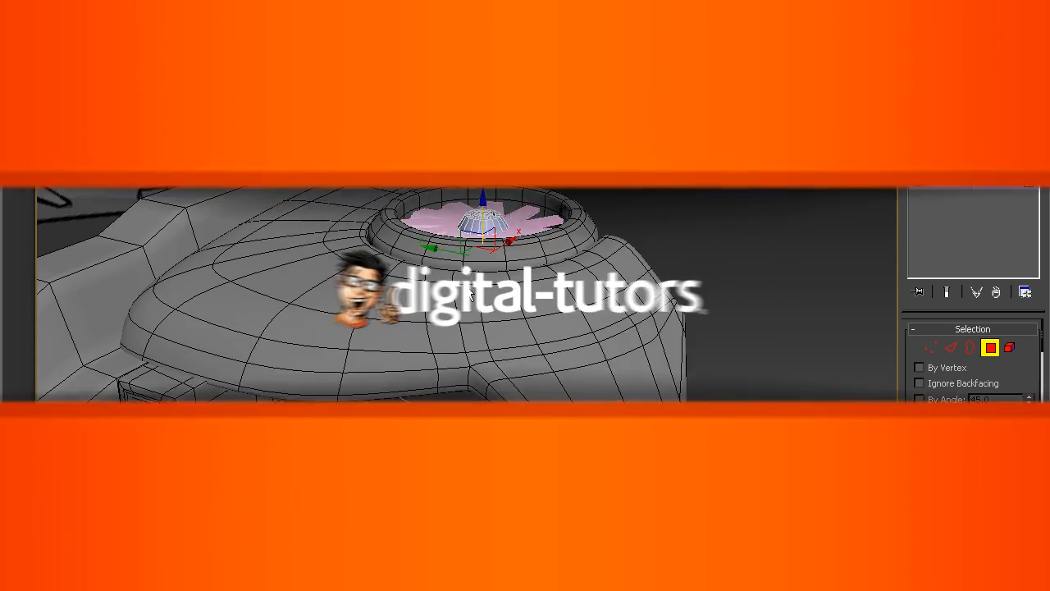